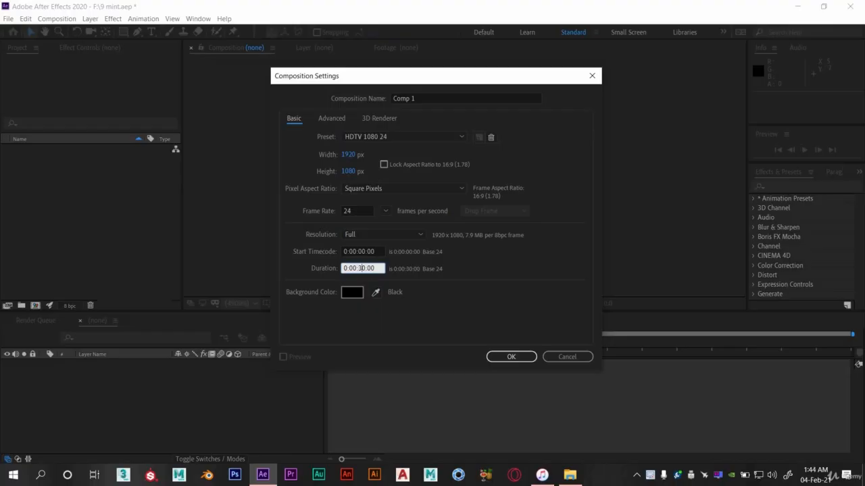
Step: Create the 1920 x 1080 composition at 24 fps with a duration of 30 seconds and check its timeline range
{"action": "left_click", "coordinate": [524, 359]}
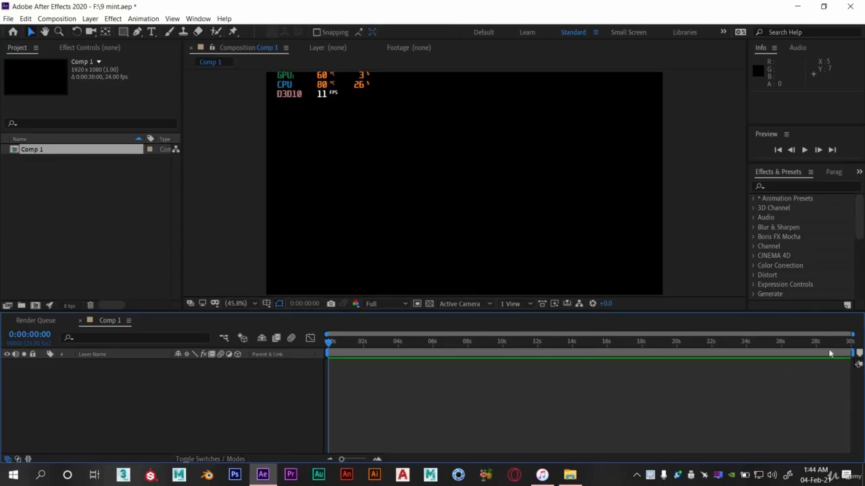
{"action": "key", "text": "End"}
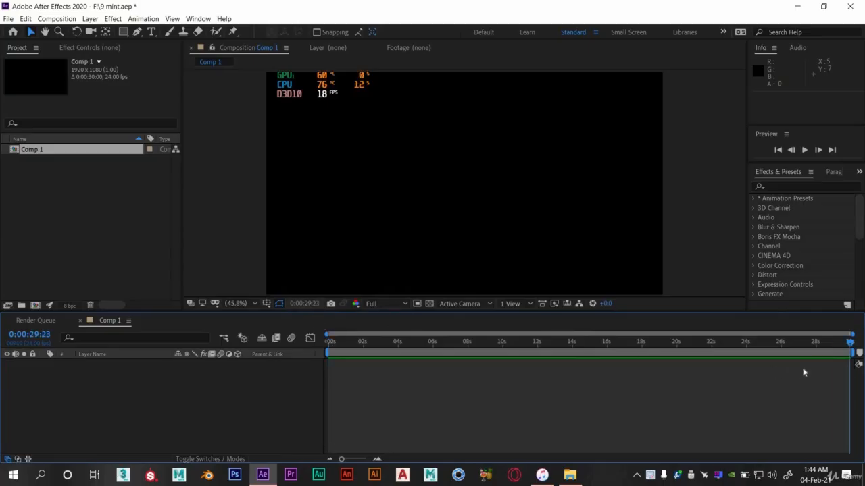
{"action": "left_click_drag", "start_coordinate": [610, 350], "coordinate": [280, 347]}
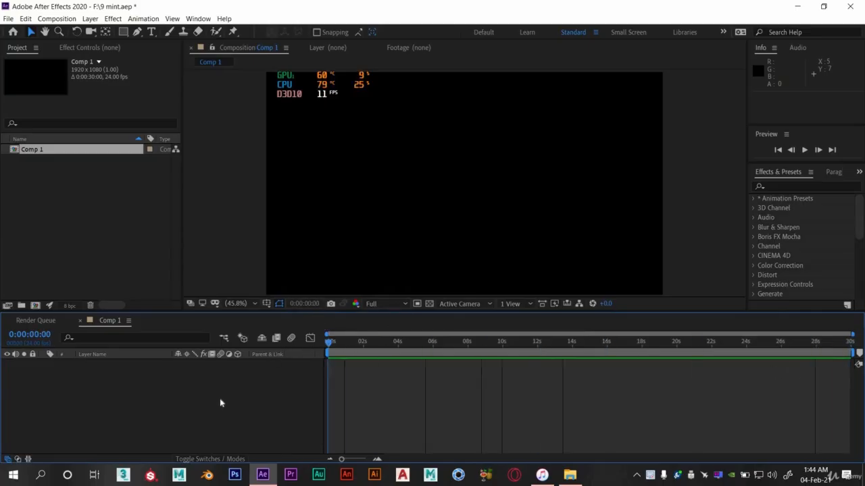
Step: Start a new 1920 x 1080 px solid layer and set its color to a pale blue
{"action": "right_click", "coordinate": [172, 394]}
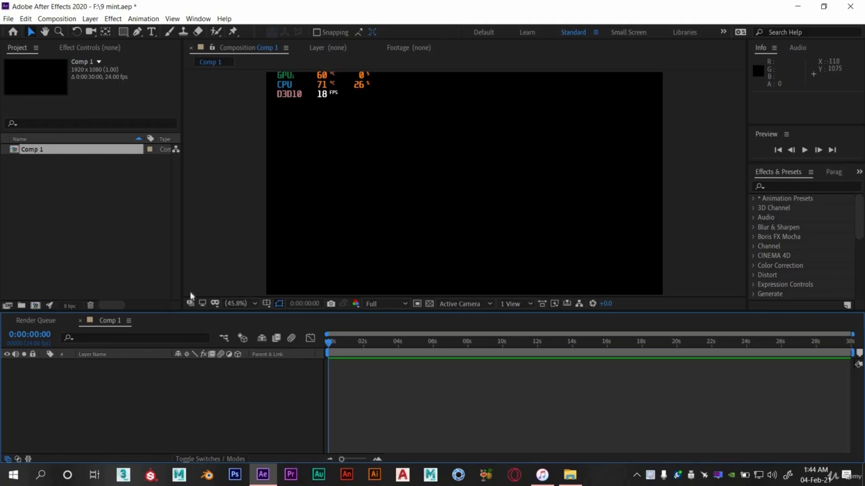
{"action": "mouse_move", "coordinate": [203, 289]}
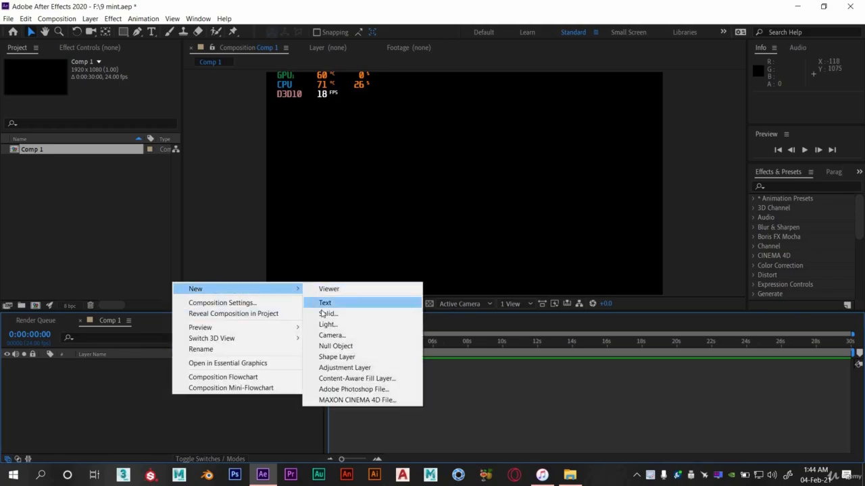
{"action": "left_click", "coordinate": [325, 315]}
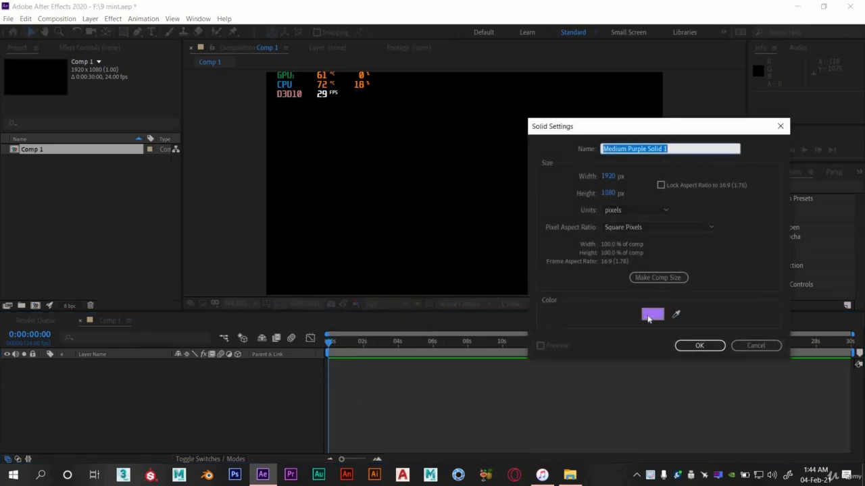
{"action": "left_click", "coordinate": [650, 315]}
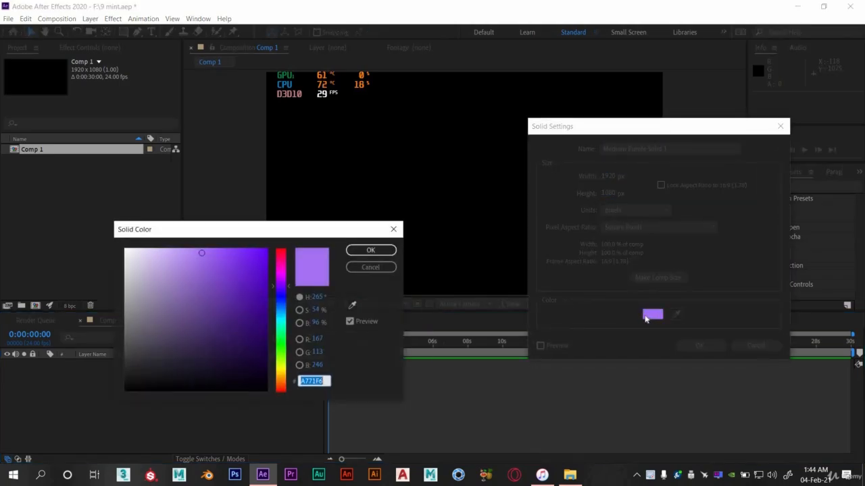
{"action": "left_click", "coordinate": [281, 298]}
{"action": "left_click_drag", "start_coordinate": [180, 247], "coordinate": [169, 248]}
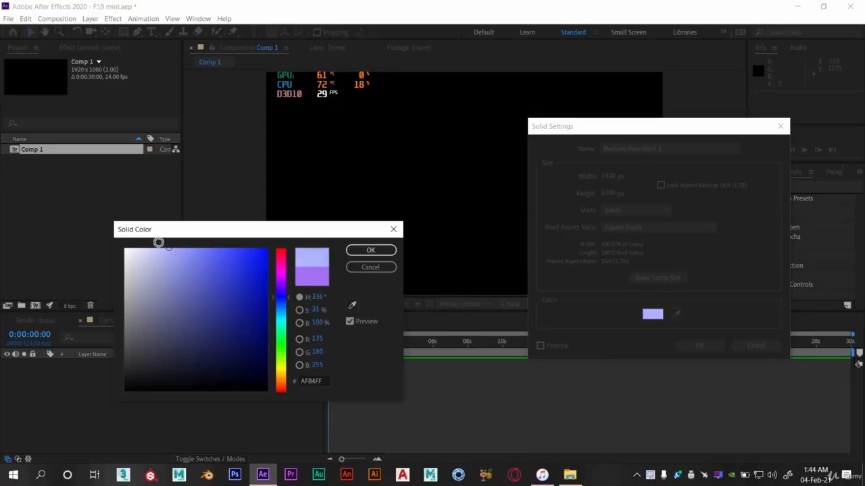
{"action": "left_click", "coordinate": [370, 250]}
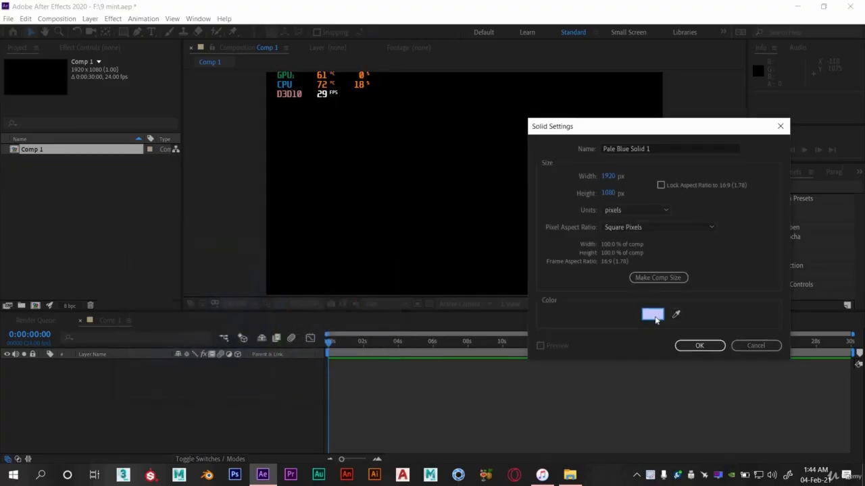
Step: Name the pale blue solid bg_1 and add it to the composition
{"action": "left_click_drag", "start_coordinate": [660, 143], "coordinate": [578, 144]}
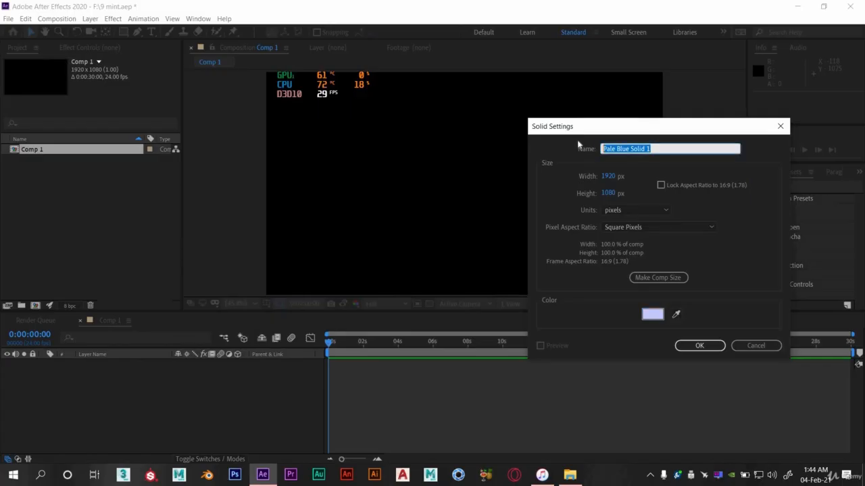
{"action": "type", "text": "bg_"}
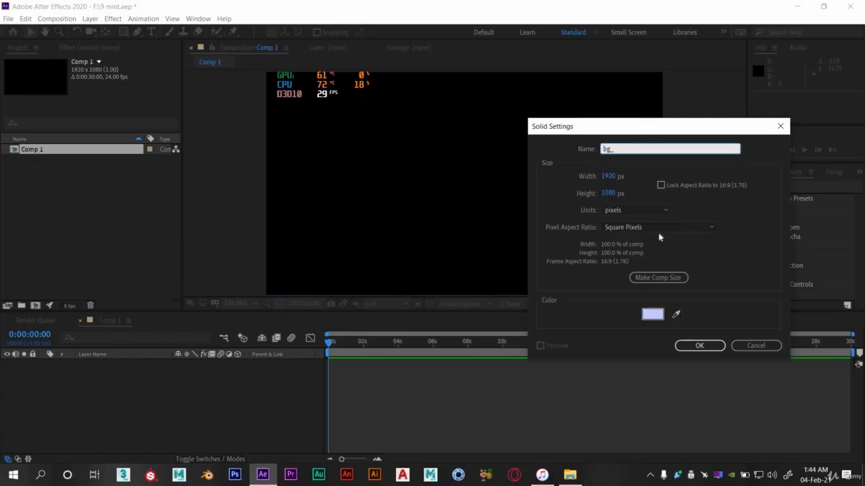
{"action": "type", "text": "1"}
{"action": "left_click", "coordinate": [689, 347]}
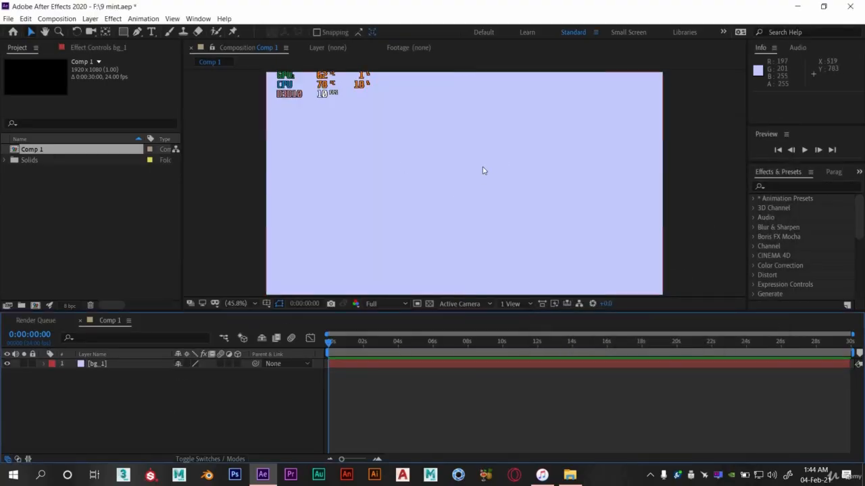
Step: Switch to File Explorer and open the character1 folder inside characters
{"action": "left_click", "coordinate": [569, 475]}
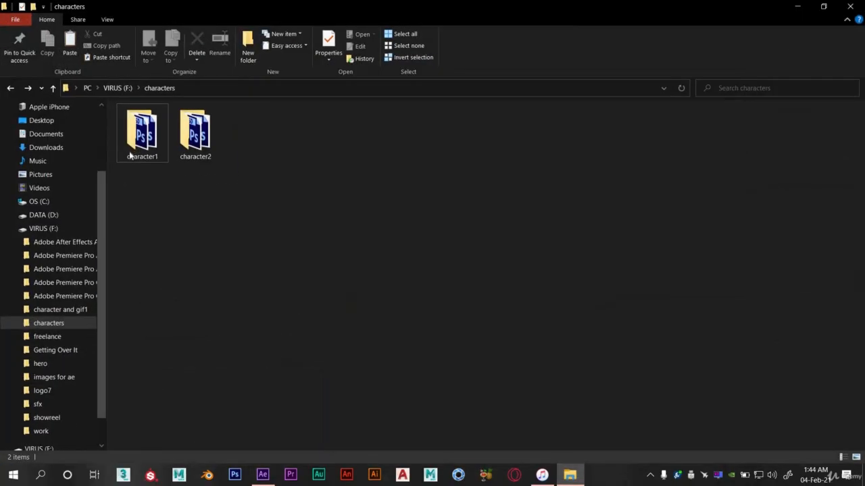
{"action": "left_click", "coordinate": [130, 155]}
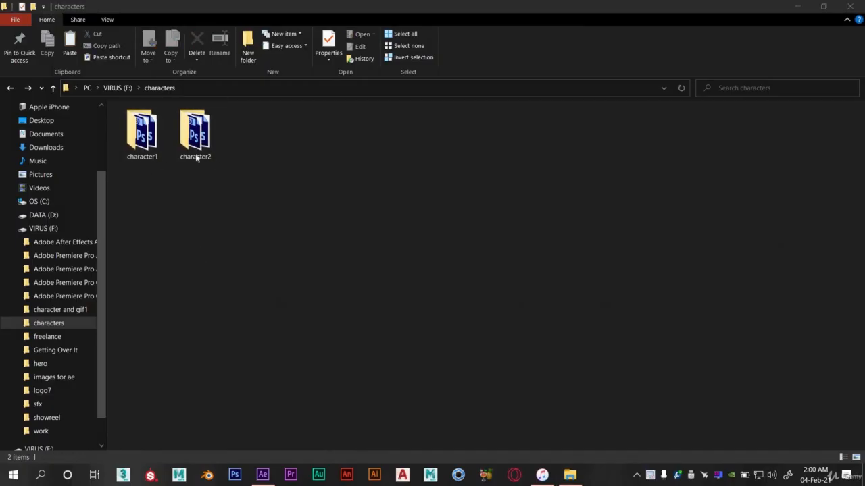
{"action": "double_click", "coordinate": [137, 149]}
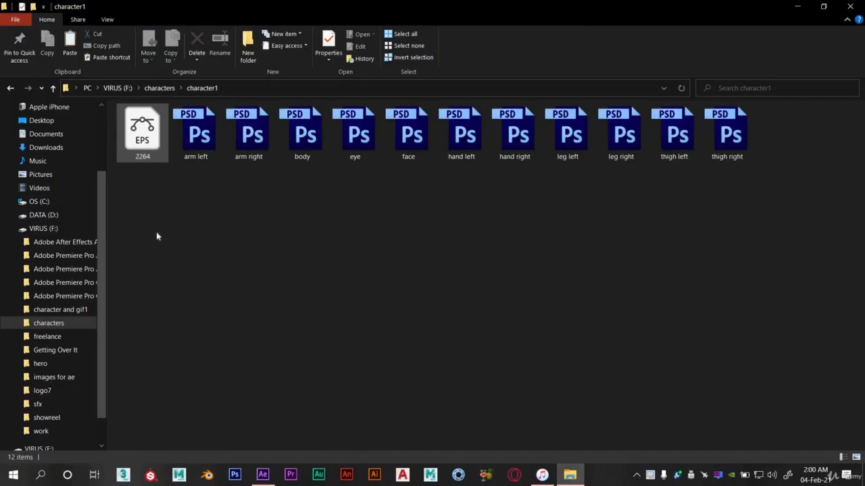
Step: Look through the body-part PSD files in the character1 folder
{"action": "left_click", "coordinate": [220, 159]}
{"action": "left_click", "coordinate": [251, 140]}
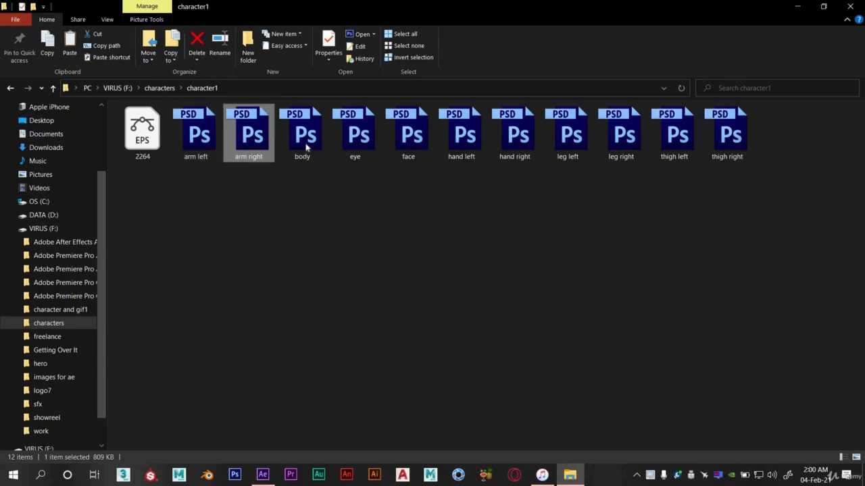
{"action": "left_click", "coordinate": [307, 142]}
{"action": "left_click", "coordinate": [359, 143]}
{"action": "left_click", "coordinate": [410, 141]}
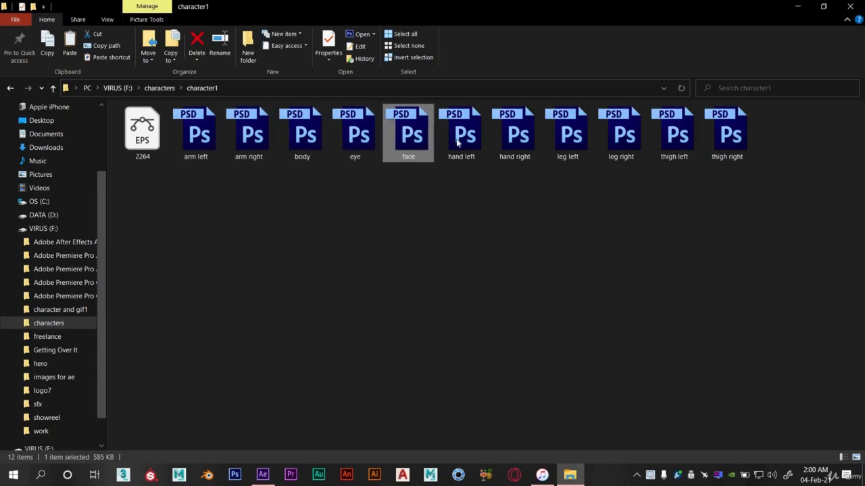
{"action": "left_click", "coordinate": [458, 142]}
{"action": "left_click", "coordinate": [529, 142]}
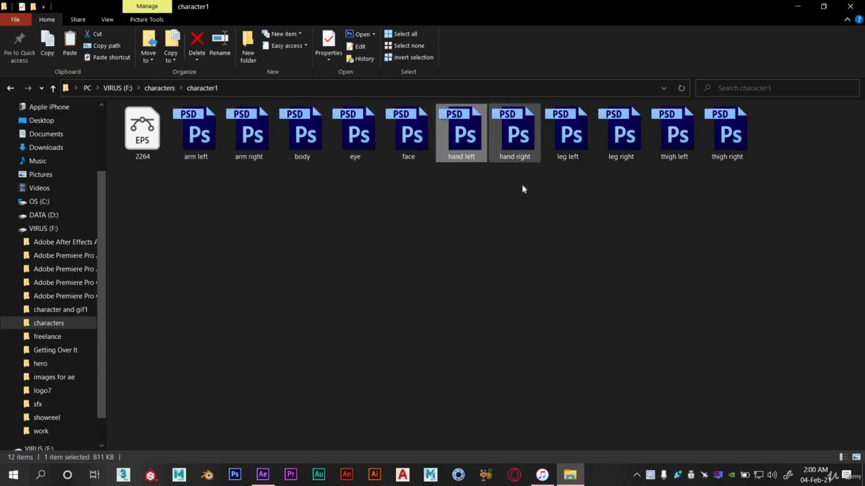
{"action": "left_click", "coordinate": [782, 143]}
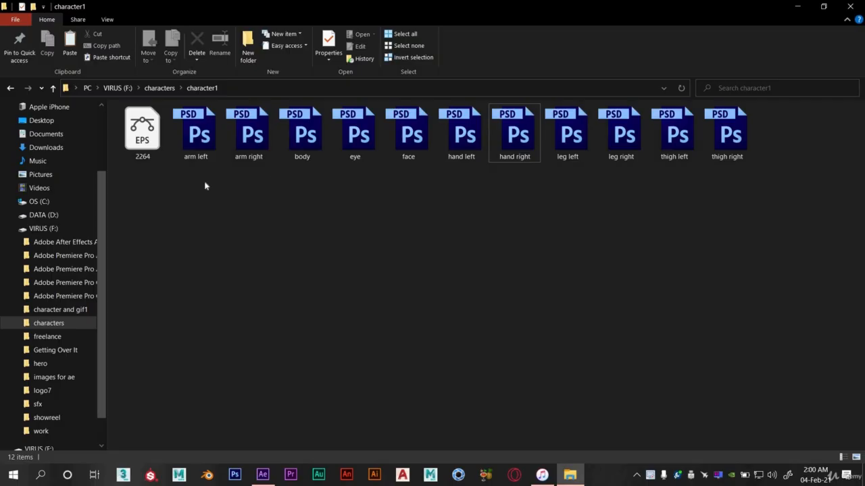
Step: Import all eleven PSD files, arm left to thigh right, into the After Effects project and add them to Comp 1 above bg_1
{"action": "left_click_drag", "start_coordinate": [170, 182], "coordinate": [743, 150]}
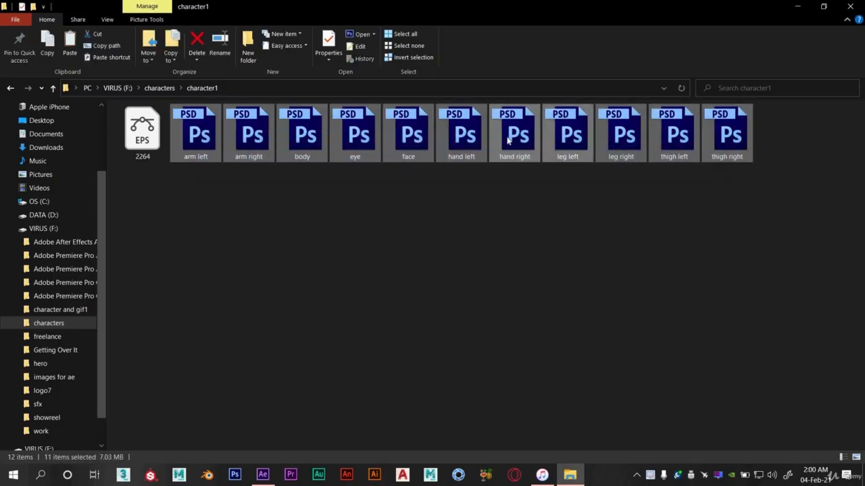
{"action": "left_click_drag", "start_coordinate": [513, 152], "coordinate": [46, 198]}
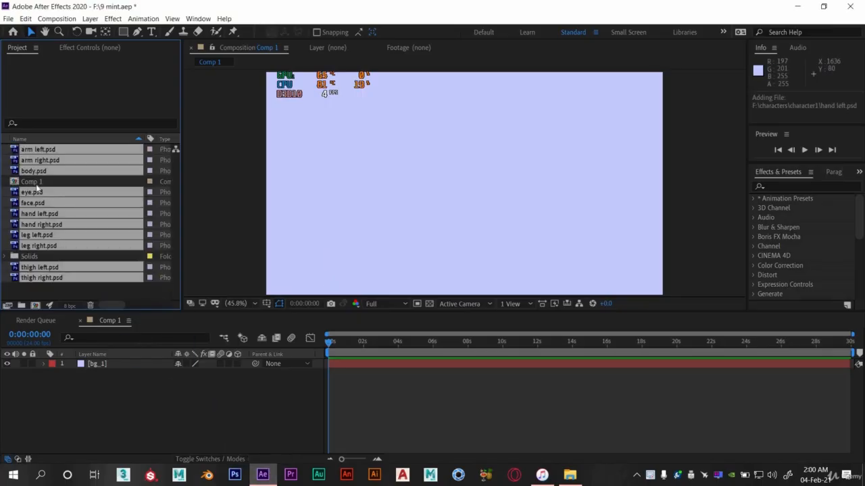
{"action": "left_click_drag", "start_coordinate": [103, 217], "coordinate": [100, 364]}
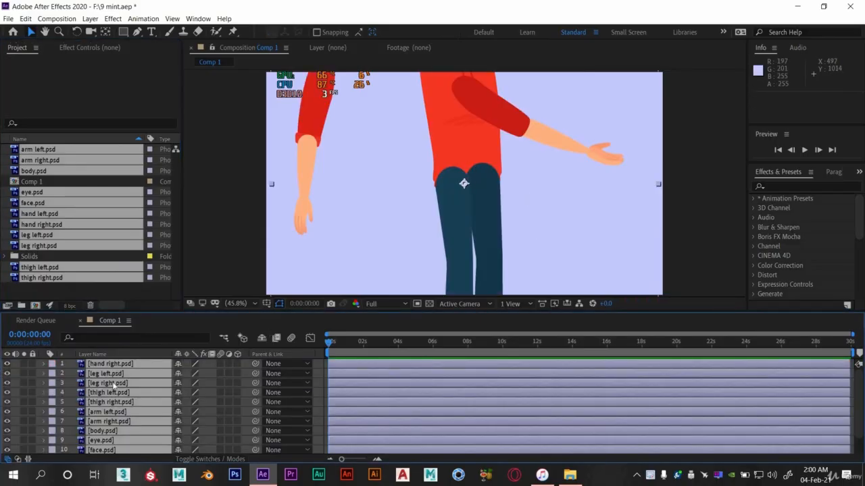
Step: Scale all the character part layers down to 46% so the whole figure fits the frame
{"action": "key", "text": "s"}
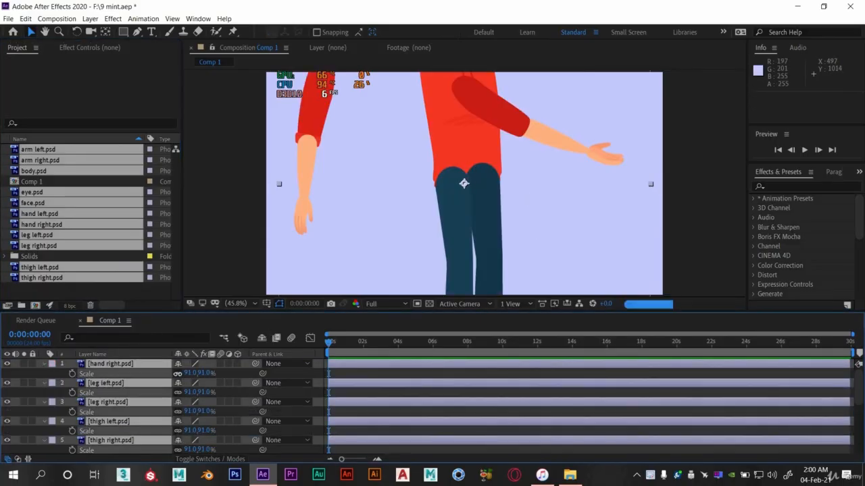
{"action": "left_click_drag", "start_coordinate": [188, 373], "coordinate": [158, 375]}
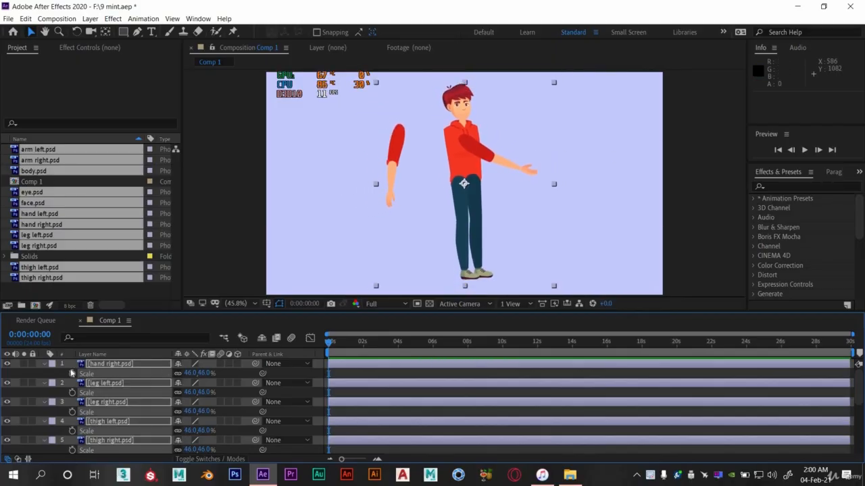
{"action": "key", "text": "s"}
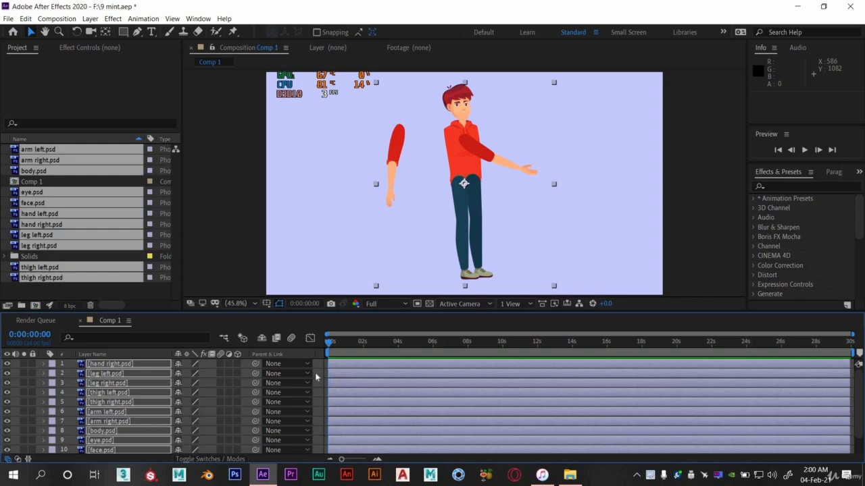
{"action": "left_click", "coordinate": [193, 264]}
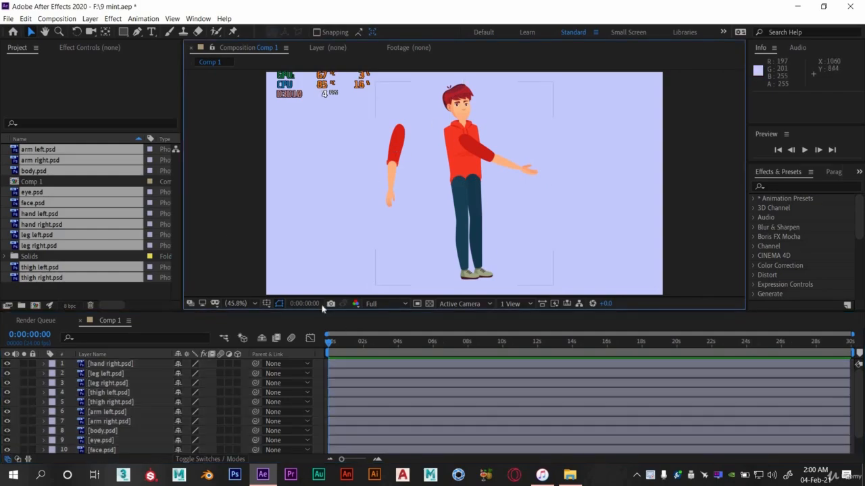
{"action": "left_click", "coordinate": [243, 302]}
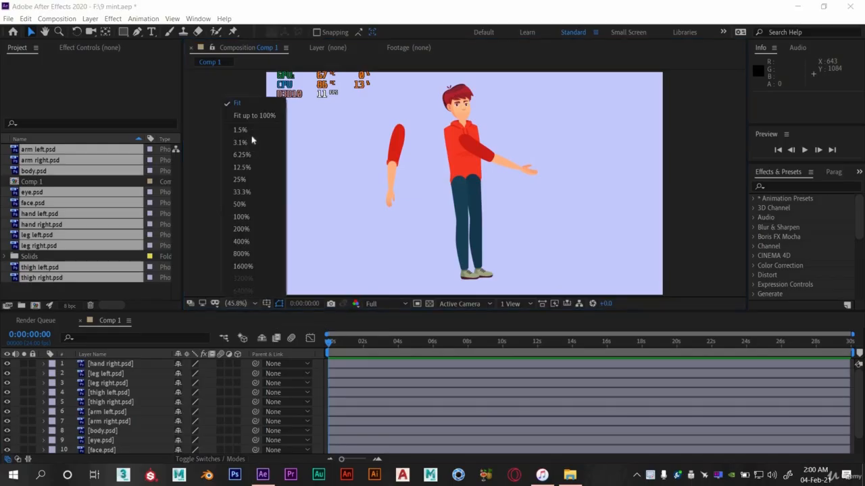
{"action": "left_click", "coordinate": [186, 269]}
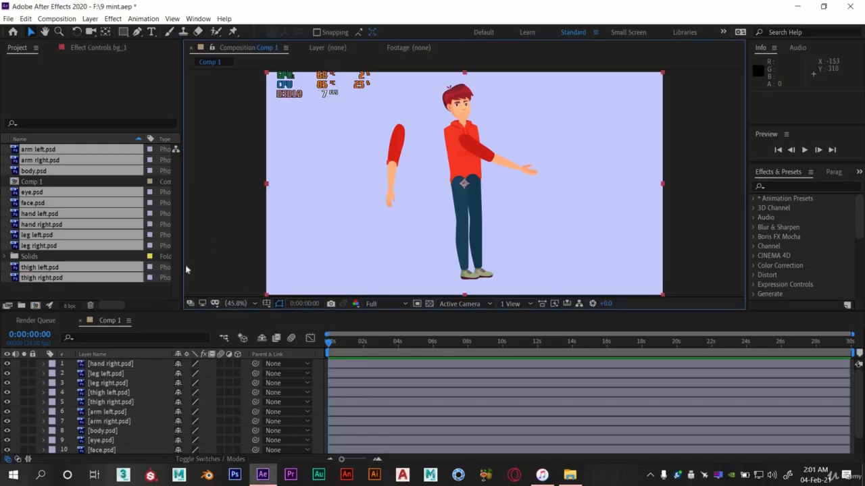
Step: Hide and show the hand right and leg left layers to check which body part each one holds
{"action": "left_click", "coordinate": [87, 364]}
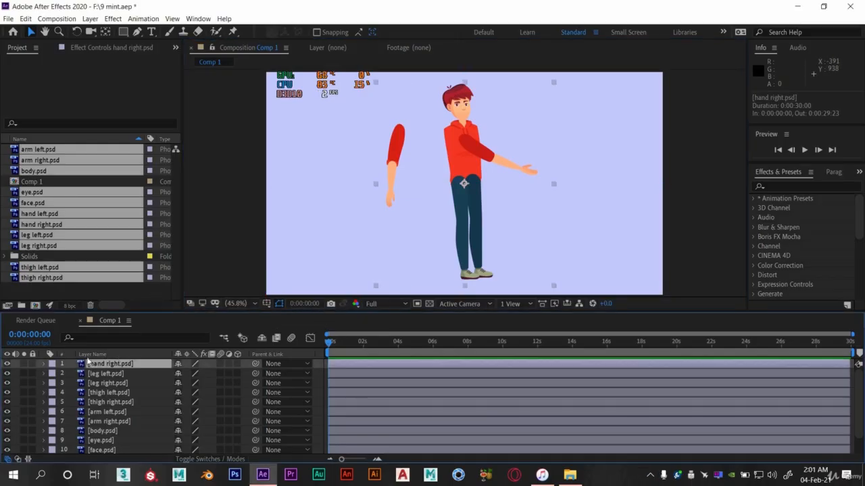
{"action": "left_click", "coordinate": [7, 363]}
{"action": "left_click", "coordinate": [6, 363]}
{"action": "left_click", "coordinate": [7, 363]}
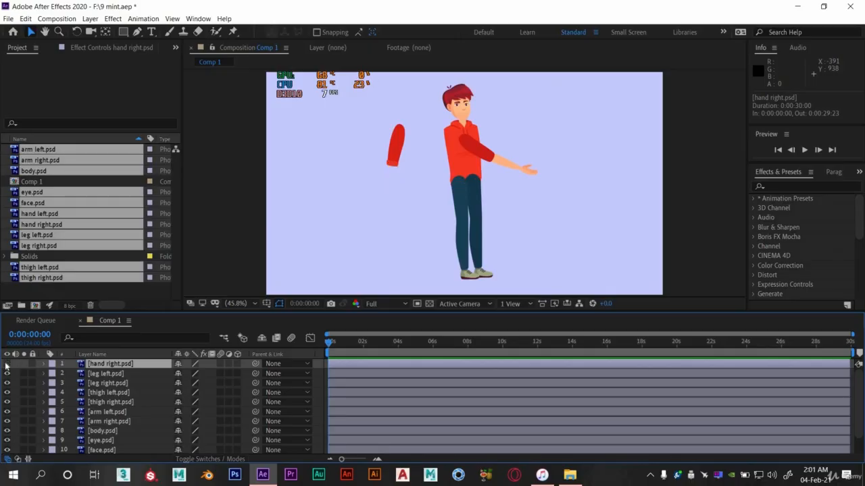
{"action": "left_click", "coordinate": [7, 363]}
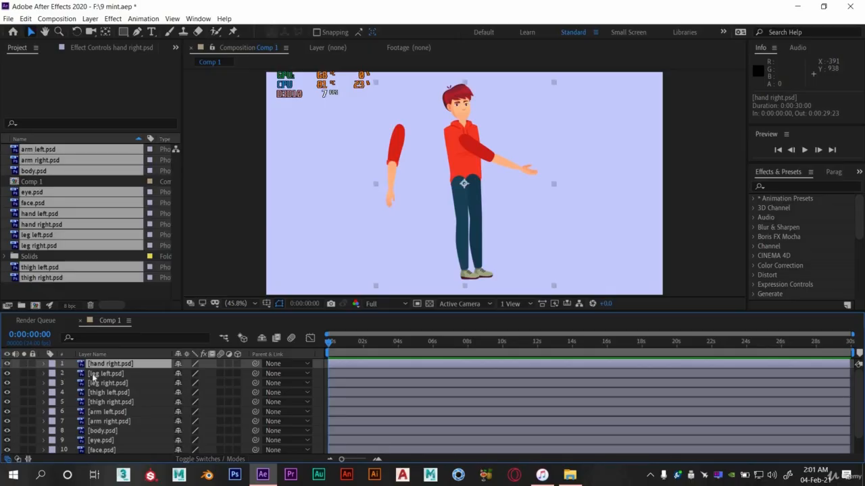
{"action": "left_click", "coordinate": [7, 374]}
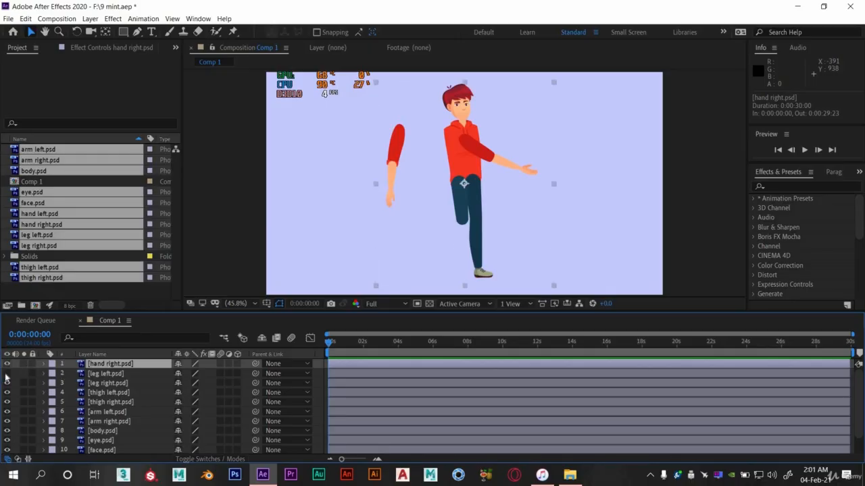
{"action": "left_click", "coordinate": [7, 374]}
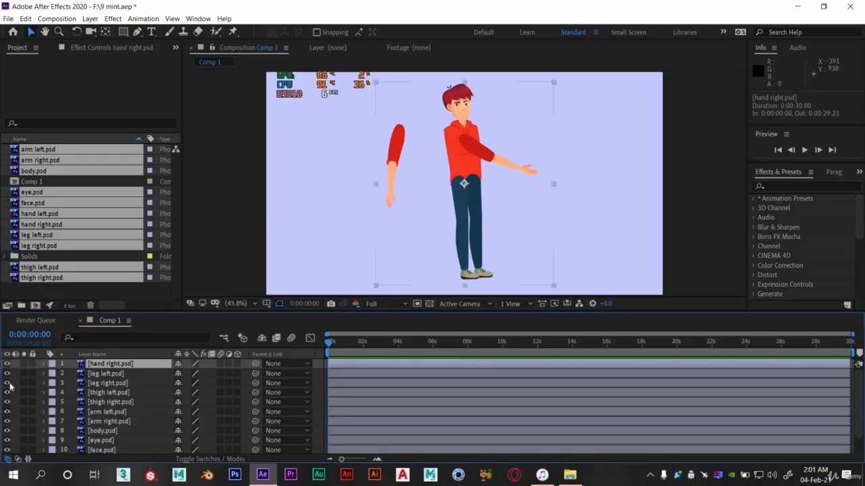
Step: Pre-compose all eleven character part layers, hand right to hand left, into a new composition named "character 1"
{"action": "left_click", "coordinate": [99, 431]}
{"action": "left_click", "coordinate": [108, 363]}
{"action": "left_click_drag", "start_coordinate": [857, 392], "coordinate": [861, 443]}
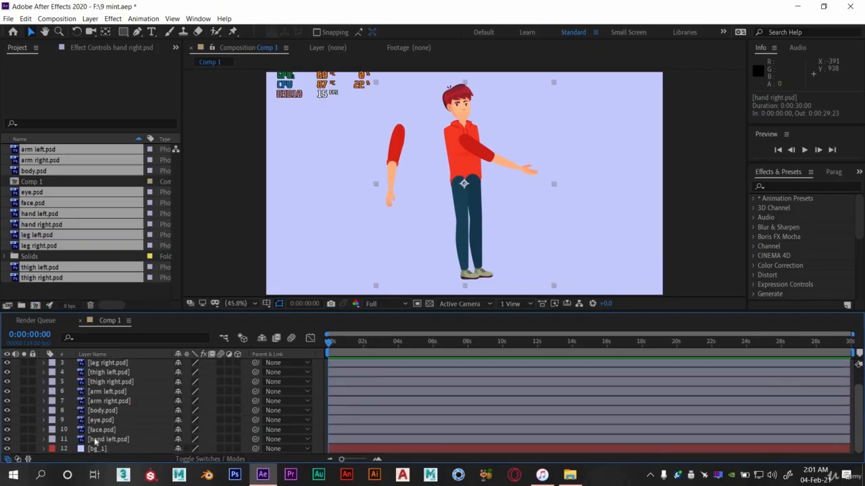
{"action": "left_click", "coordinate": [110, 439], "text": "shift"}
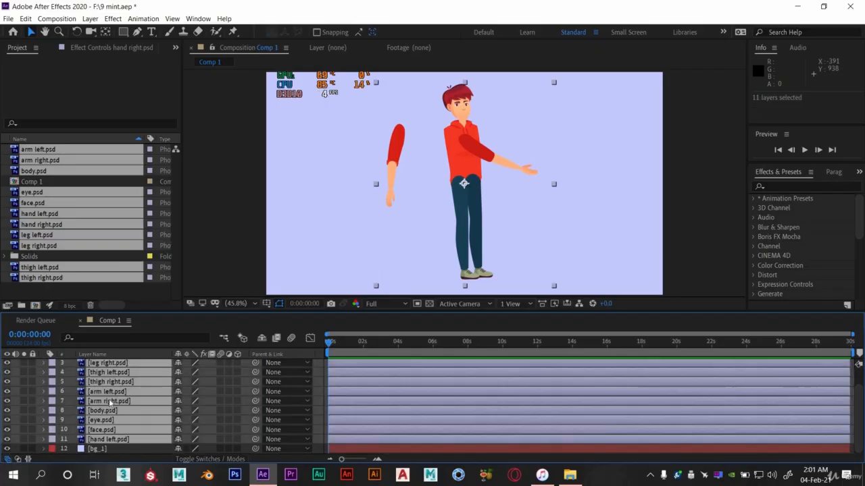
{"action": "right_click", "coordinate": [109, 404]}
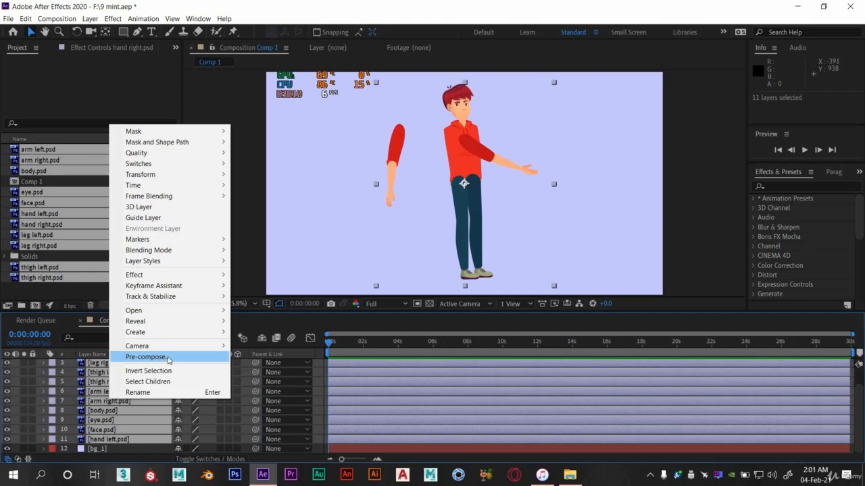
{"action": "left_click", "coordinate": [169, 359]}
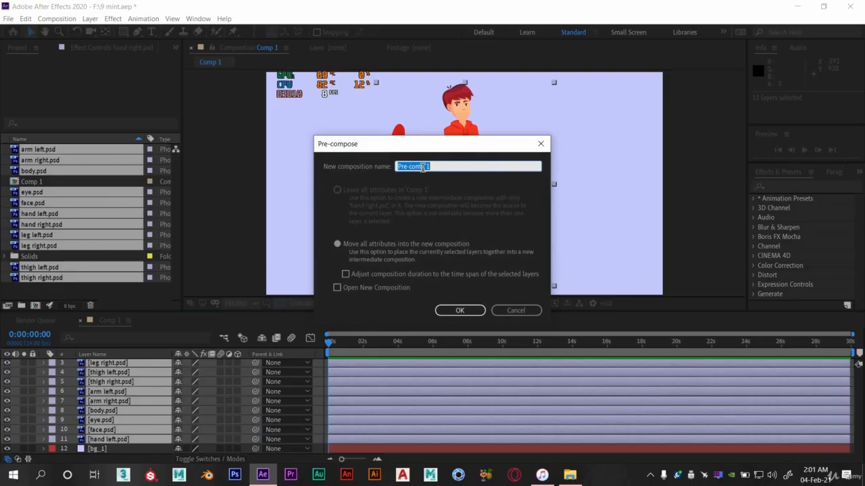
{"action": "type", "text": "character"}
{"action": "left_click", "coordinate": [461, 311]}
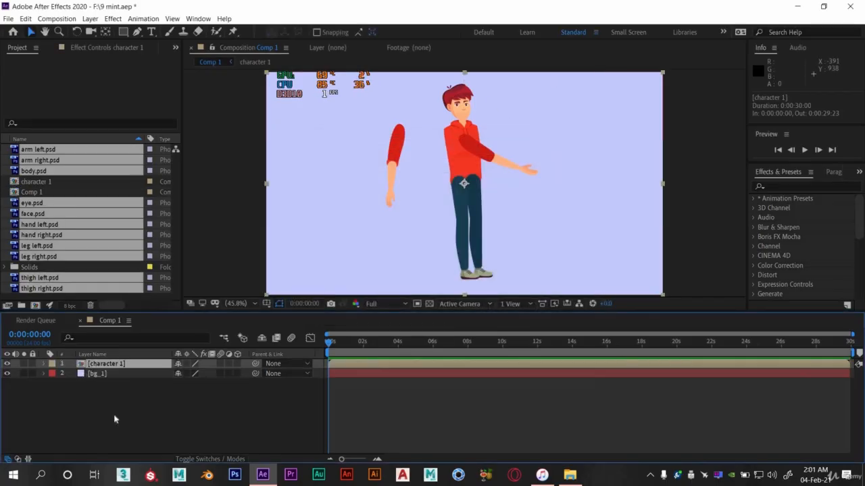
Step: Open the character 1 pre-composition and compare it with Comp 1, returning to character 1
{"action": "left_click", "coordinate": [114, 419]}
{"action": "left_click", "coordinate": [91, 364]}
{"action": "double_click", "coordinate": [107, 364]}
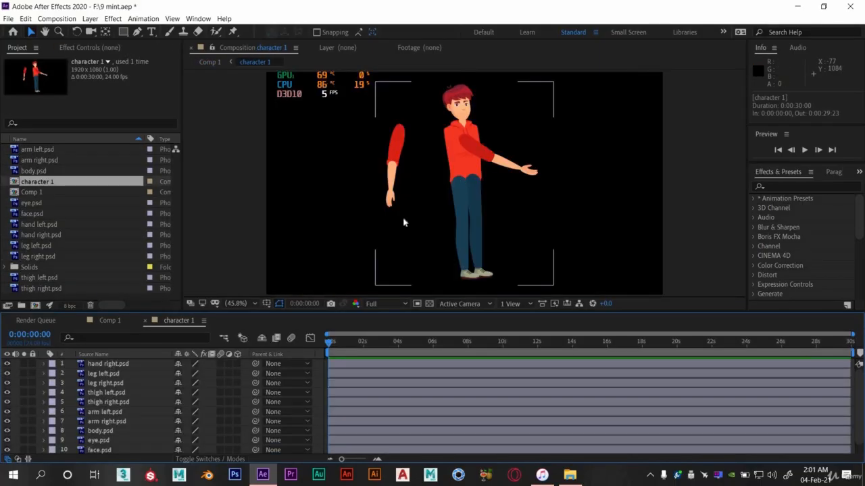
{"action": "left_click", "coordinate": [116, 321]}
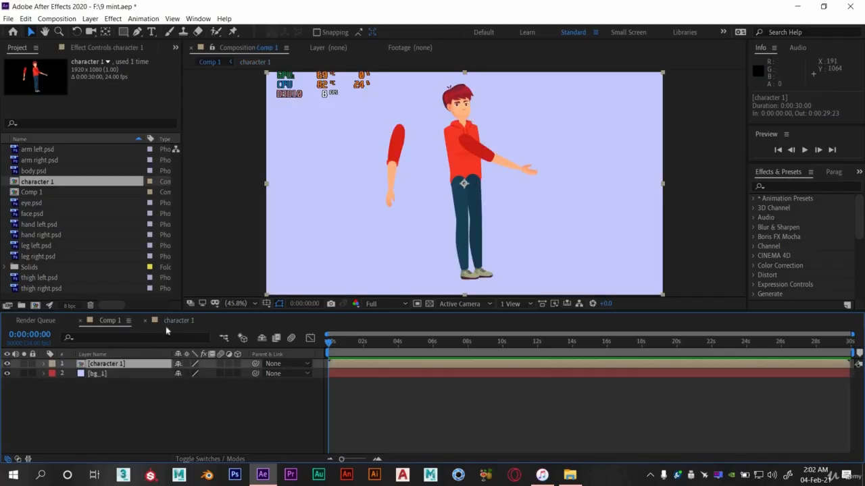
{"action": "left_click", "coordinate": [167, 322]}
Step: Hide and show the hand right and leg left layers in character 1 to identify their body parts
{"action": "left_click", "coordinate": [106, 365]}
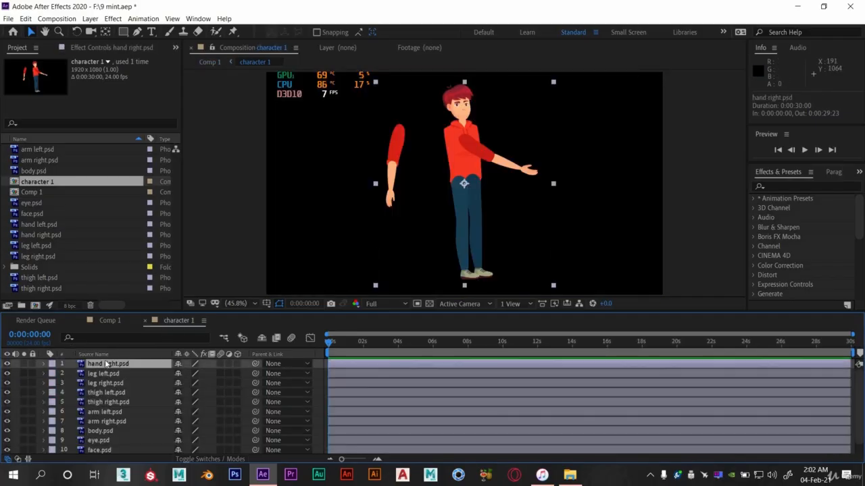
{"action": "left_click", "coordinate": [6, 364]}
{"action": "left_click", "coordinate": [7, 365]}
{"action": "left_click", "coordinate": [7, 374]}
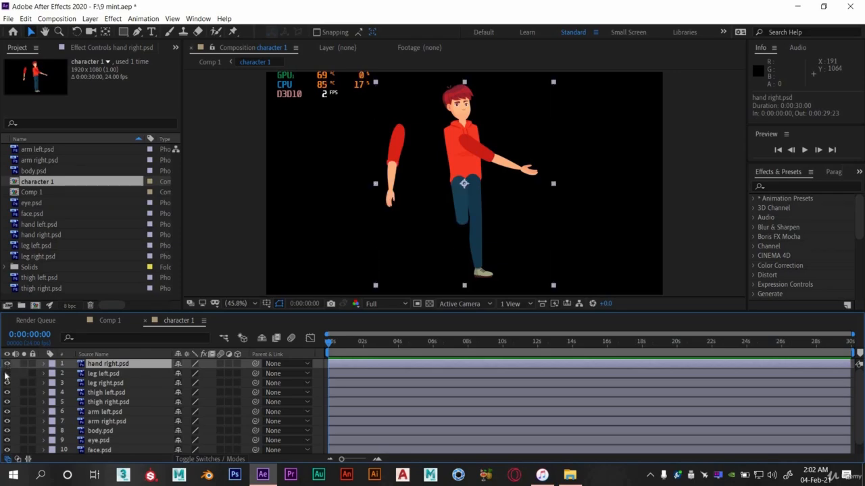
{"action": "left_click", "coordinate": [7, 373]}
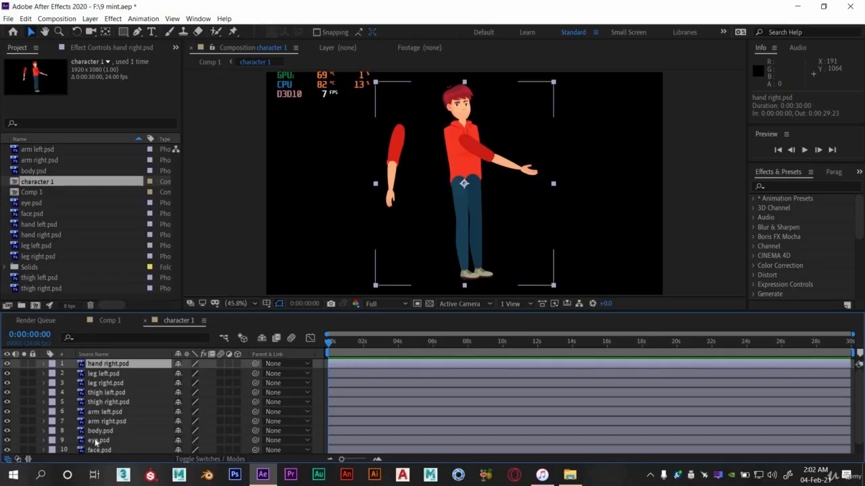
Step: Place the arm right layer directly below hand right and pre-compose both layers as "right hand"
{"action": "left_click_drag", "start_coordinate": [98, 421], "coordinate": [93, 371]}
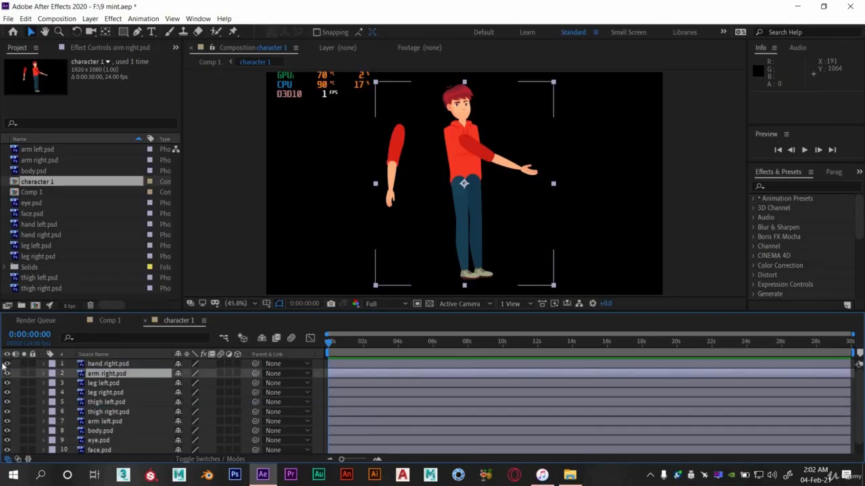
{"action": "left_click", "coordinate": [98, 365], "text": "shift"}
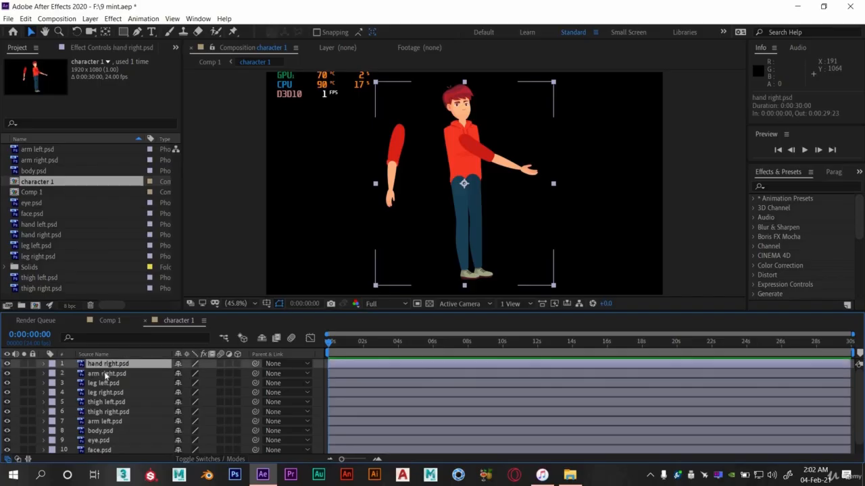
{"action": "left_click", "coordinate": [7, 365]}
{"action": "left_click", "coordinate": [8, 365]}
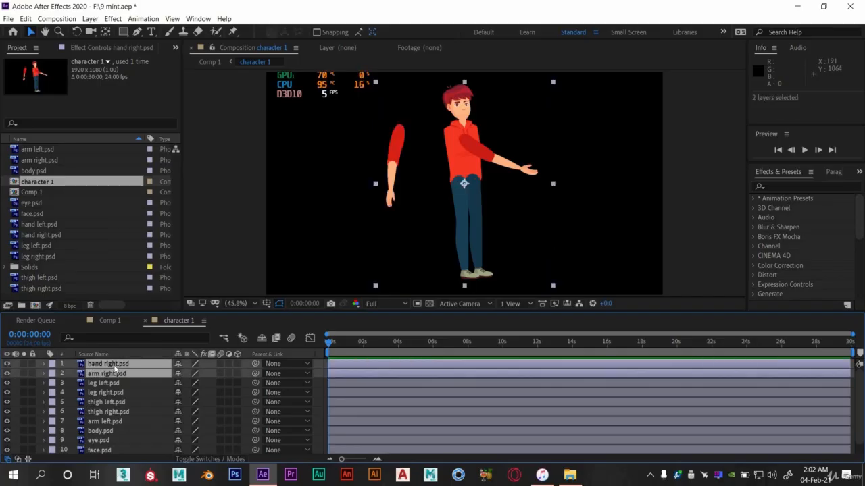
{"action": "right_click", "coordinate": [115, 369]}
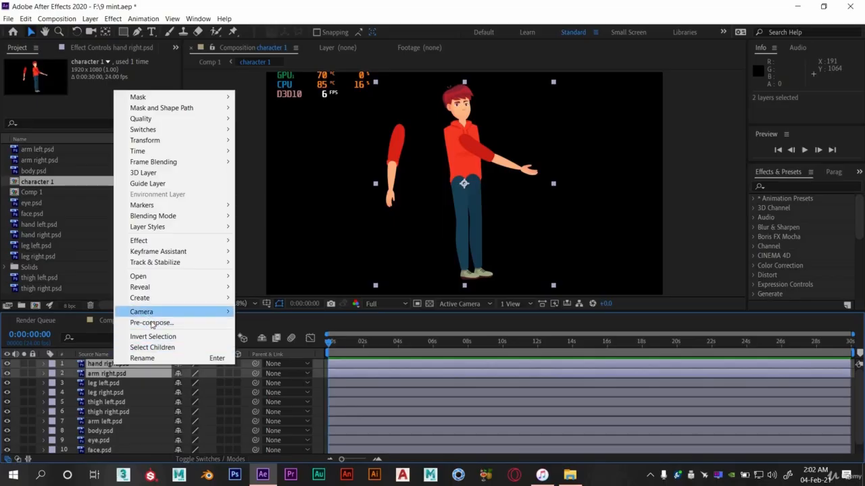
{"action": "left_click", "coordinate": [158, 323]}
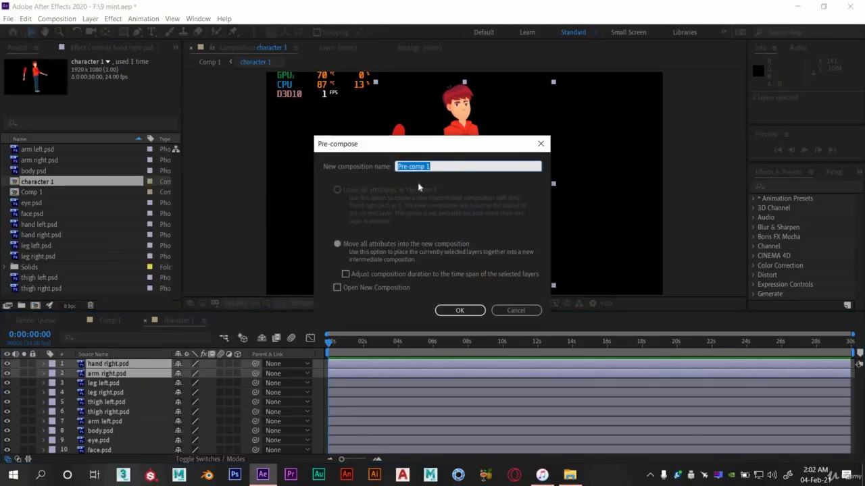
{"action": "type", "text": "right hand"}
{"action": "left_click", "coordinate": [461, 312]}
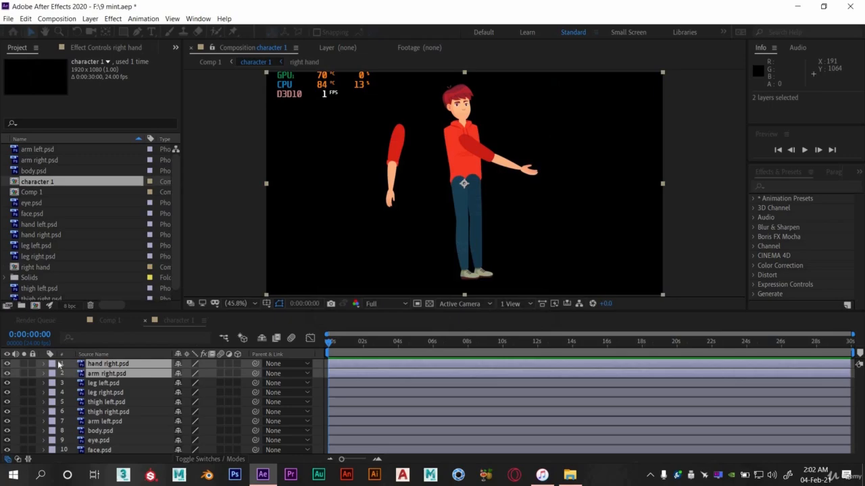
Step: Move the right hand layer's anchor point to its shoulder end and position the arm against the body's shoulder at about 877, 291
{"action": "left_click", "coordinate": [8, 364]}
{"action": "left_click", "coordinate": [7, 364]}
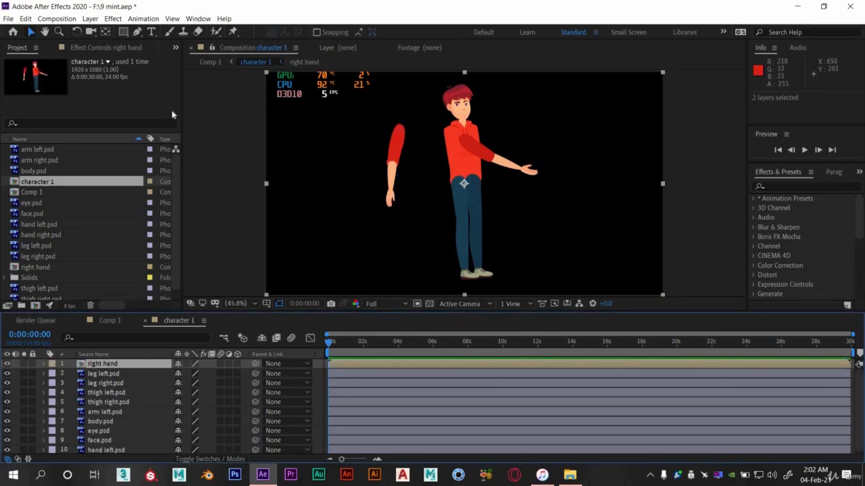
{"action": "left_click", "coordinate": [106, 31]}
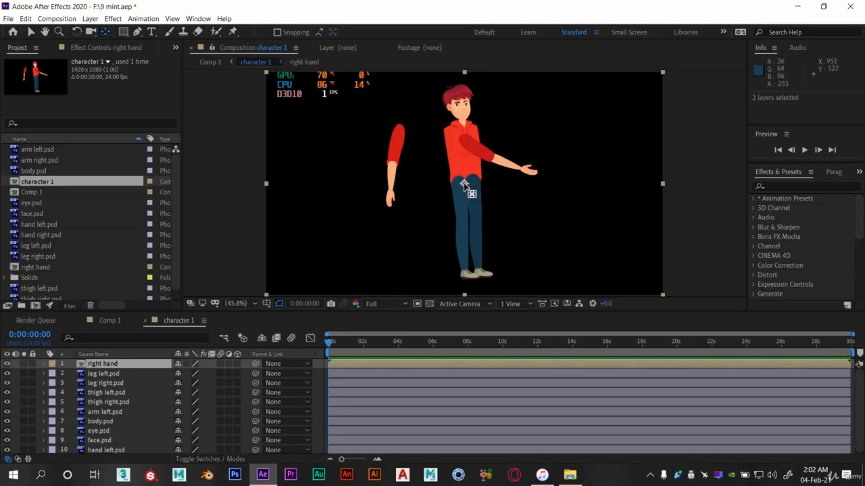
{"action": "left_click_drag", "start_coordinate": [463, 185], "coordinate": [400, 128]}
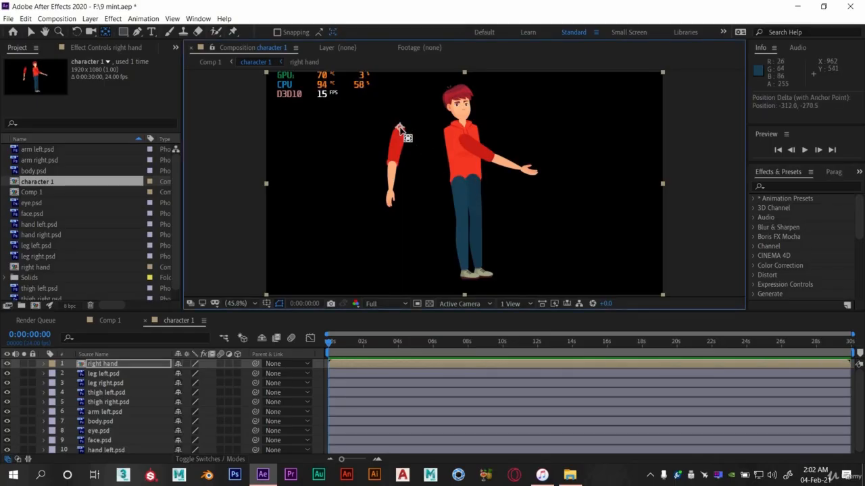
{"action": "left_click", "coordinate": [30, 32]}
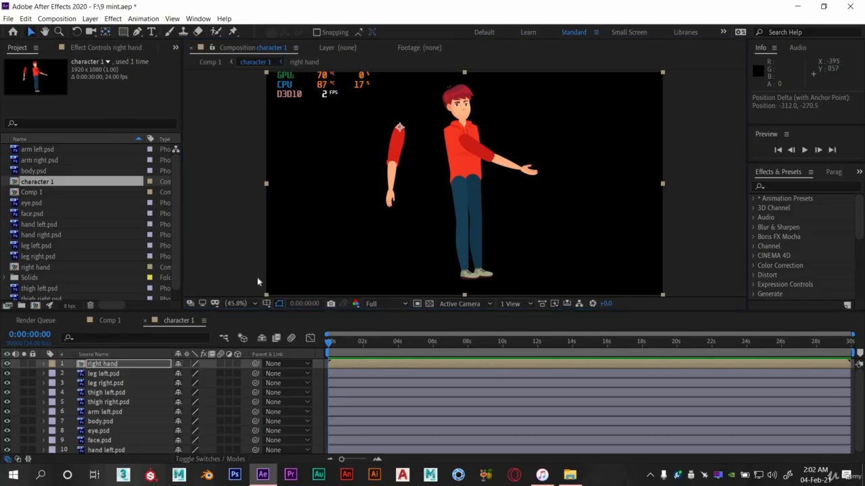
{"action": "left_click_drag", "start_coordinate": [404, 182], "coordinate": [440, 176]}
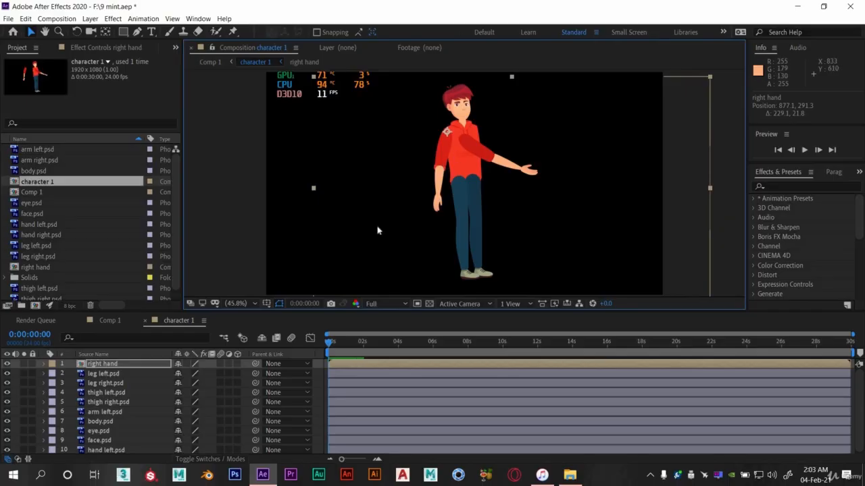
Step: Place the thigh left layer directly above leg left and pre-compose both layers as "left leg"
{"action": "left_click", "coordinate": [96, 374]}
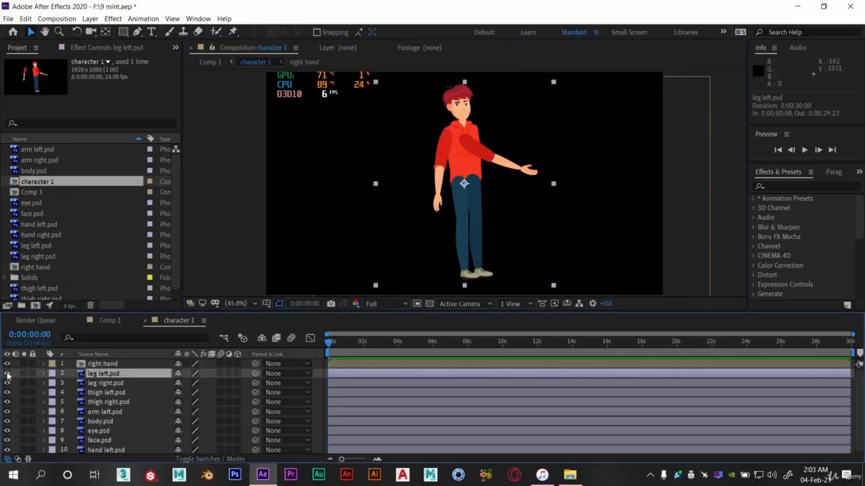
{"action": "left_click", "coordinate": [8, 373]}
{"action": "left_click", "coordinate": [7, 373]}
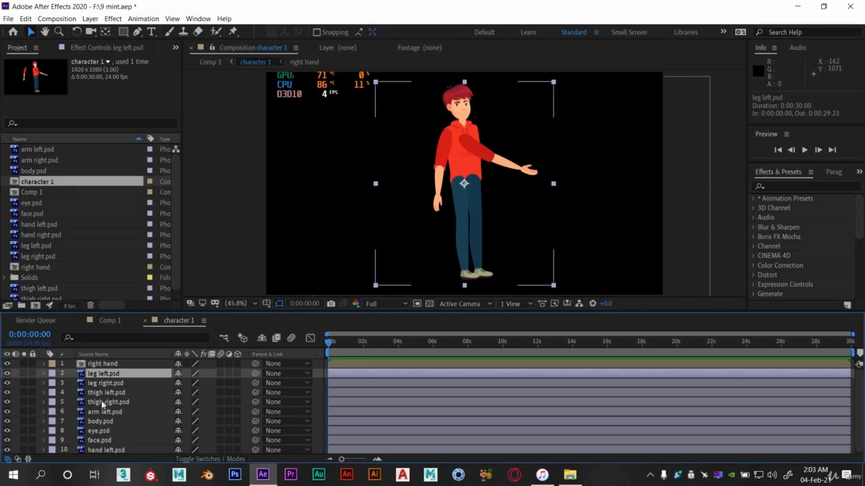
{"action": "left_click_drag", "start_coordinate": [104, 385], "coordinate": [106, 373]}
{"action": "left_click", "coordinate": [107, 381], "text": "ctrl"}
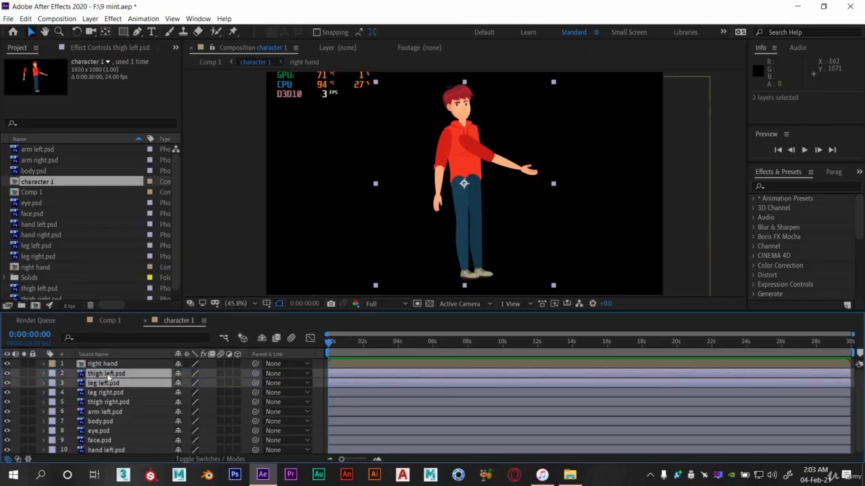
{"action": "right_click", "coordinate": [108, 377]}
{"action": "left_click", "coordinate": [158, 329]}
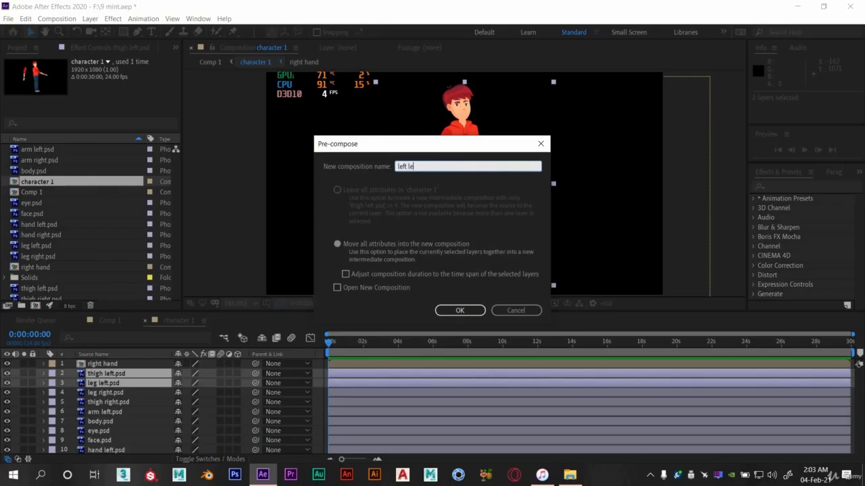
{"action": "left_click", "coordinate": [460, 311]}
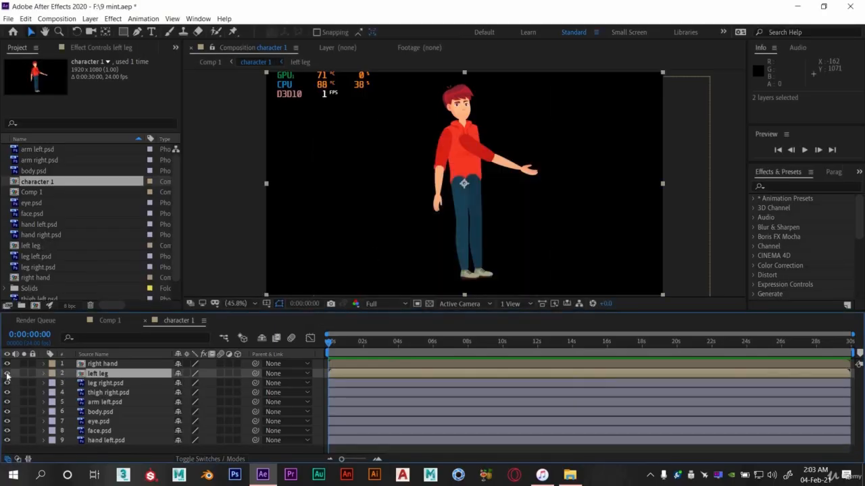
Step: Move the left leg layer's anchor point to the hip at the top of its thigh
{"action": "left_click", "coordinate": [7, 374]}
{"action": "left_click", "coordinate": [7, 373]}
{"action": "key", "text": "y"}
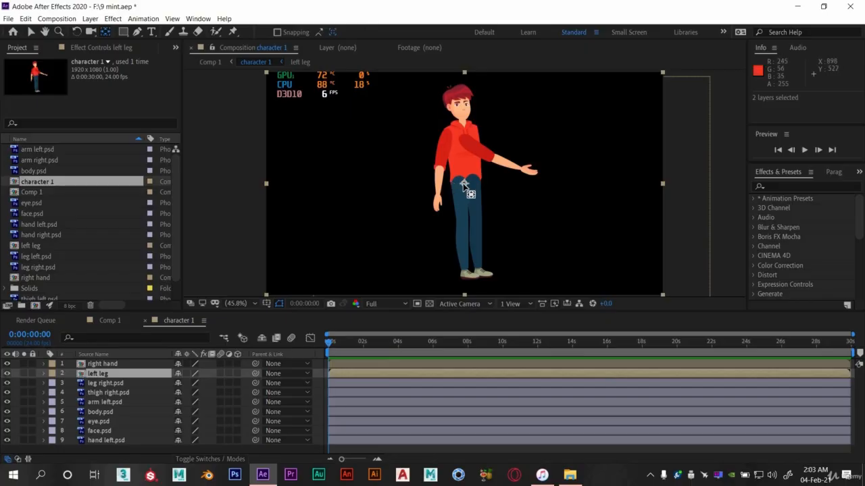
{"action": "left_click_drag", "start_coordinate": [463, 183], "coordinate": [457, 180]}
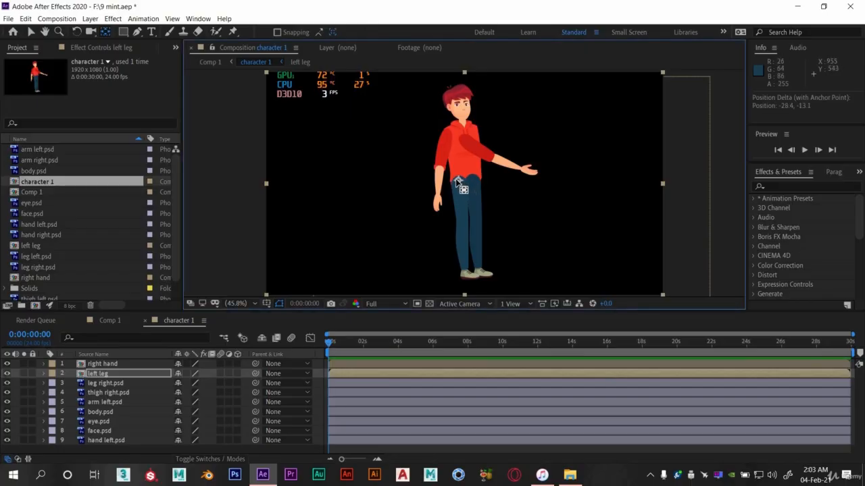
{"action": "left_click", "coordinate": [31, 32]}
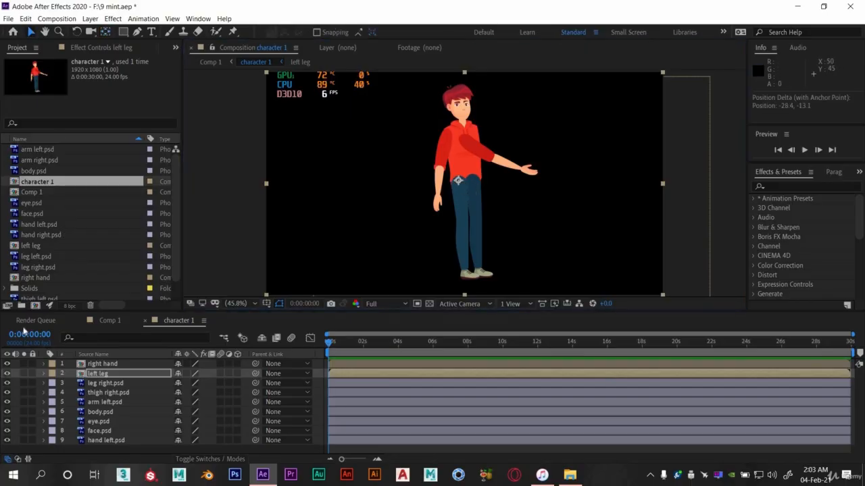
Step: Hide the left leg and right hand layers in the character 1 composition
{"action": "left_click", "coordinate": [8, 374]}
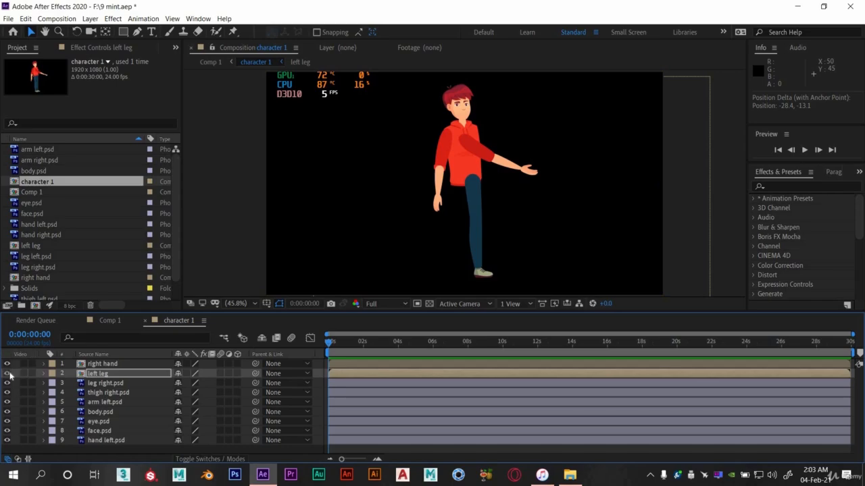
{"action": "left_click", "coordinate": [7, 374]}
{"action": "left_click", "coordinate": [8, 364]}
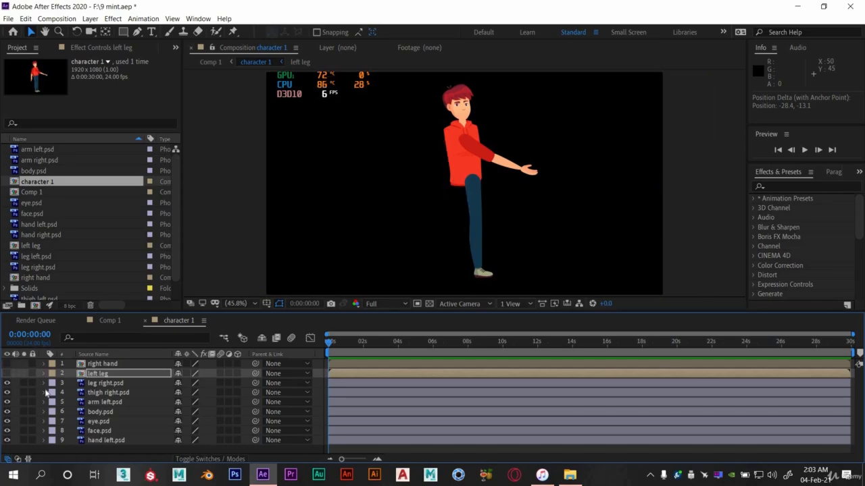
Step: Place the thigh right layer directly above leg right and pre-compose both layers as "right leg"
{"action": "left_click", "coordinate": [105, 383]}
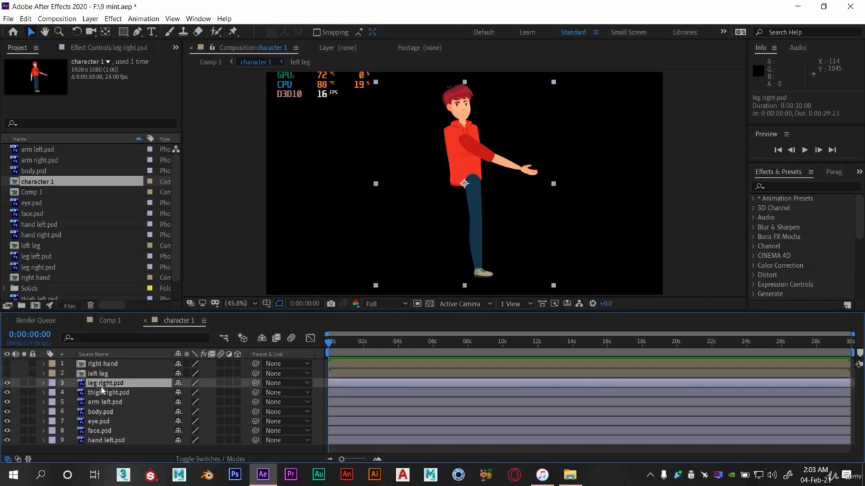
{"action": "left_click_drag", "start_coordinate": [101, 394], "coordinate": [104, 382]}
{"action": "left_click", "coordinate": [101, 393], "text": "shift"}
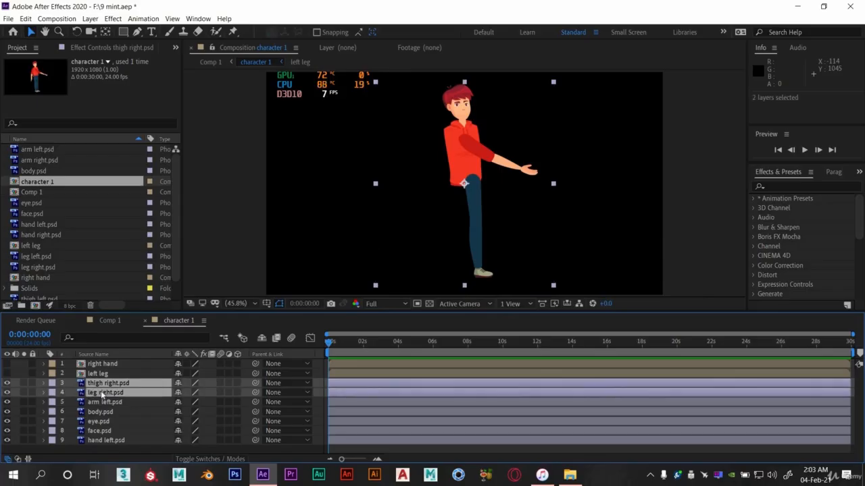
{"action": "right_click", "coordinate": [101, 394]}
{"action": "left_click", "coordinate": [139, 354]}
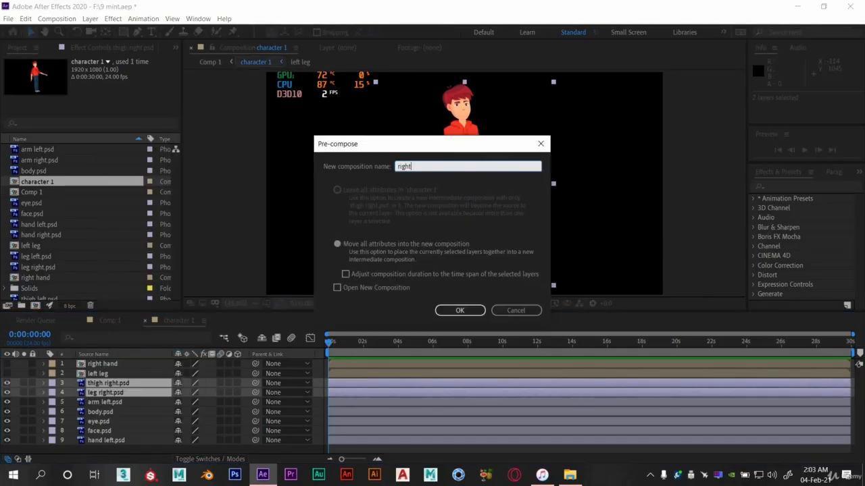
{"action": "left_click", "coordinate": [453, 312]}
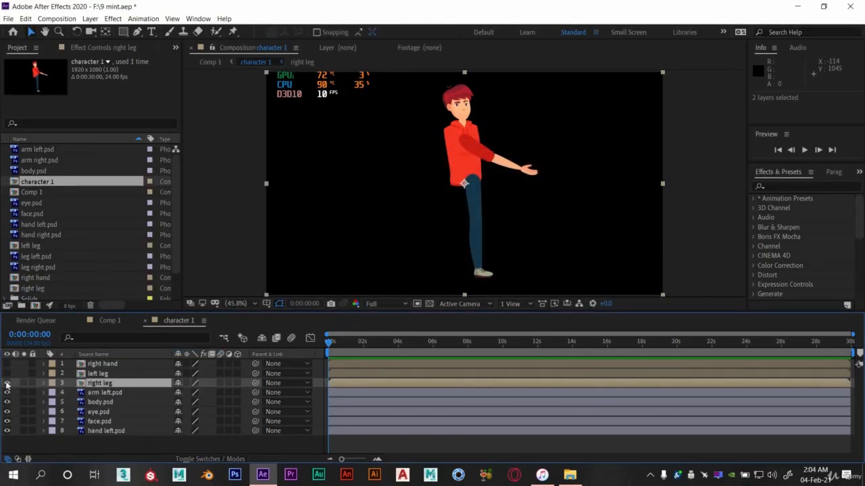
Step: Move the right leg layer's anchor point to the hip at the top of its thigh and hide the layer
{"action": "key", "text": "y"}
{"action": "left_click_drag", "start_coordinate": [464, 183], "coordinate": [472, 179]}
{"action": "left_click", "coordinate": [29, 31]}
{"action": "left_click", "coordinate": [7, 383]}
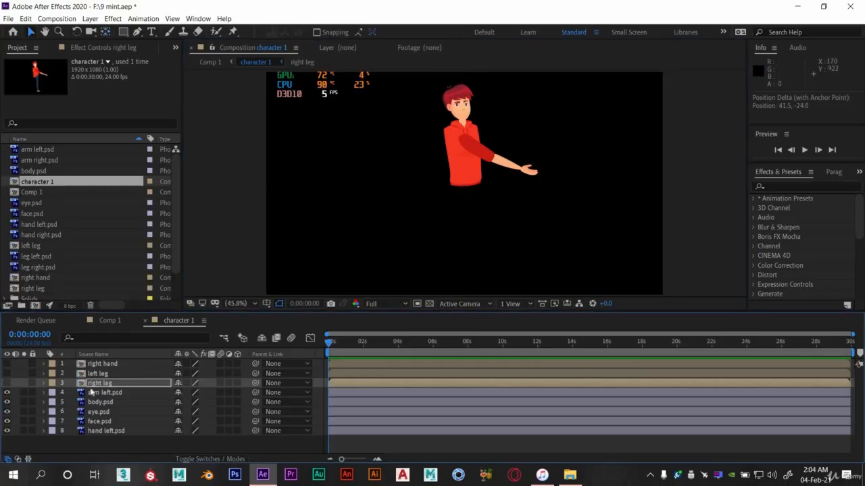
Step: Place the hand left layer directly below arm left and pre-compose both layers as "left hand"
{"action": "left_click", "coordinate": [100, 392]}
{"action": "left_click", "coordinate": [100, 430], "text": "ctrl"}
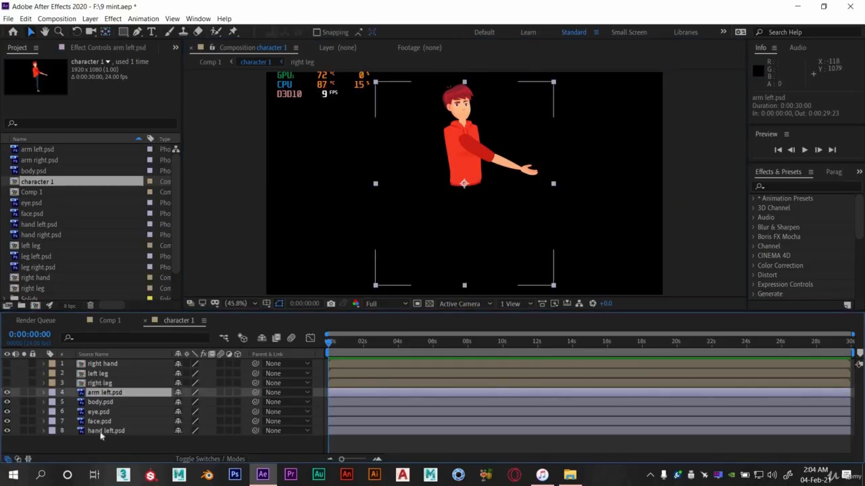
{"action": "left_click_drag", "start_coordinate": [100, 430], "coordinate": [114, 402]}
{"action": "right_click", "coordinate": [104, 400]}
{"action": "left_click", "coordinate": [138, 349]}
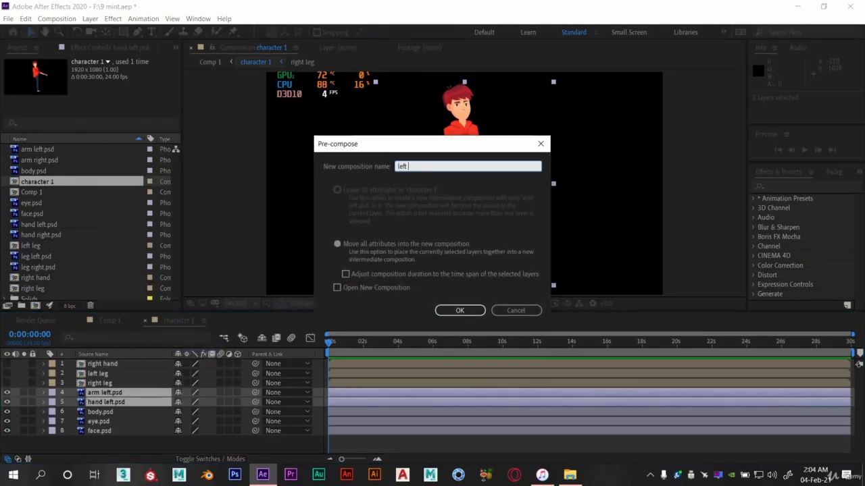
{"action": "key", "text": "Return"}
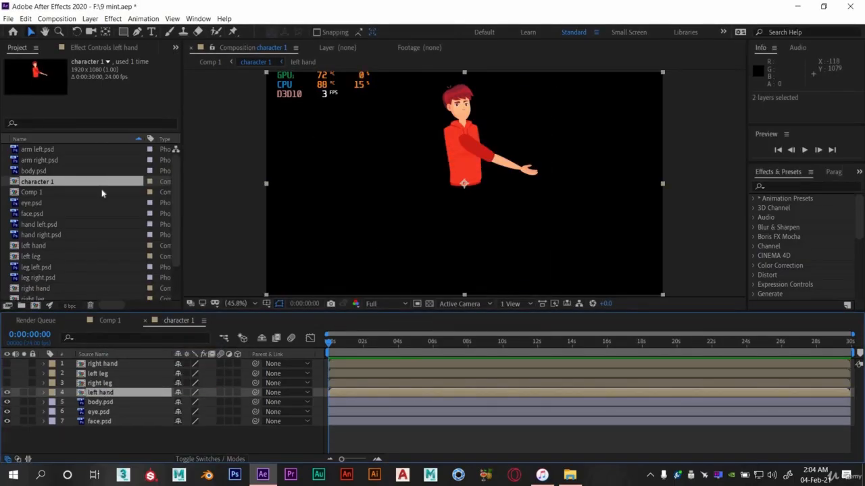
Step: Move the left hand layer's anchor point to the shoulder at the top of its arm and hide the layer
{"action": "key", "text": "y"}
{"action": "left_click_drag", "start_coordinate": [465, 183], "coordinate": [475, 139]}
{"action": "key", "text": "v"}
{"action": "left_click", "coordinate": [7, 393]}
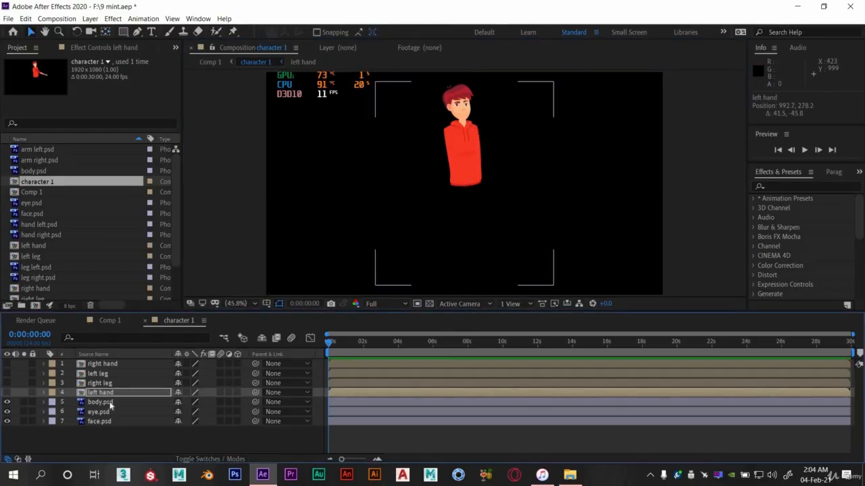
Step: Check which character parts the body.psd and face.psd layers contain by briefly hiding and showing each one
{"action": "left_click", "coordinate": [110, 403]}
{"action": "left_click", "coordinate": [7, 402]}
{"action": "left_click", "coordinate": [7, 402]}
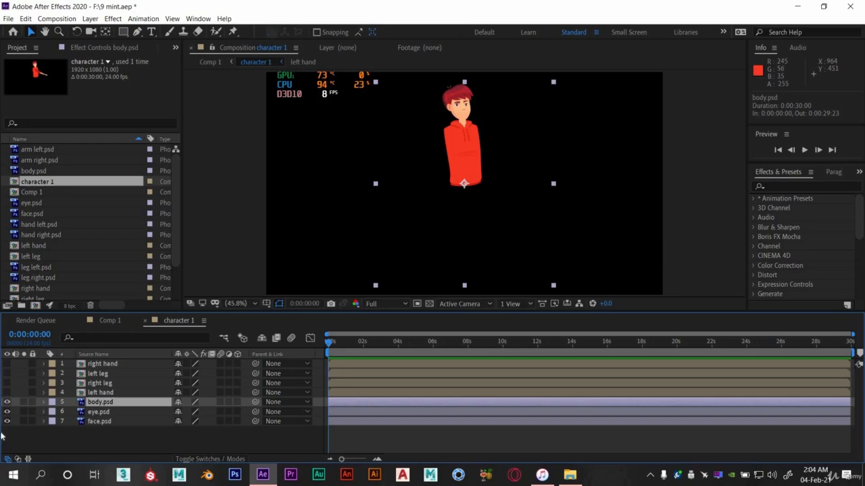
{"action": "left_click", "coordinate": [97, 412]}
{"action": "left_click", "coordinate": [99, 421]}
{"action": "left_click", "coordinate": [7, 421]}
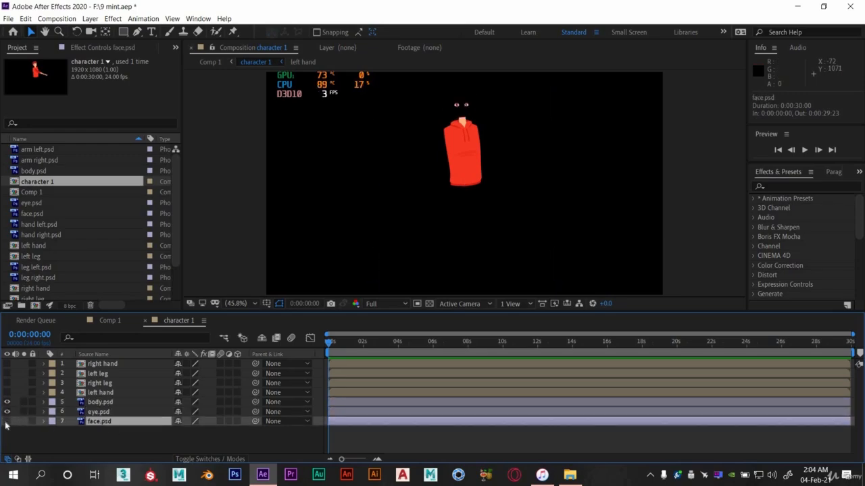
{"action": "left_click", "coordinate": [7, 421]}
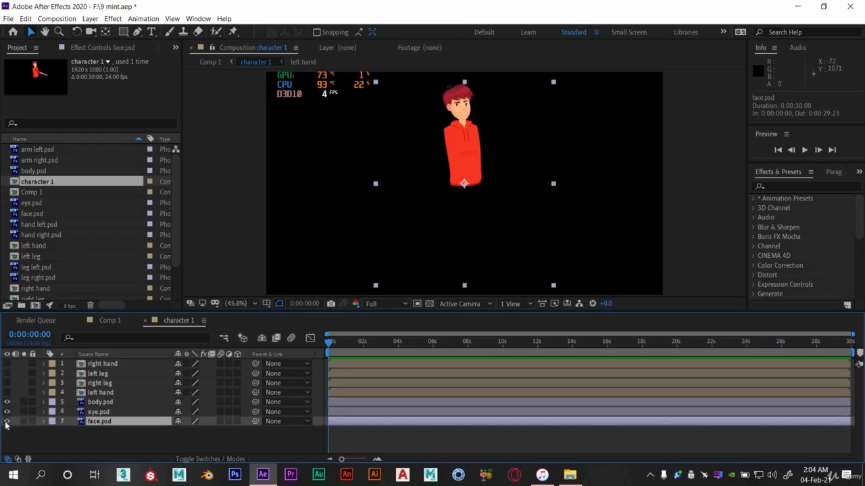
Step: Move the body.psd layer's anchor point to the middle of the hoodie's bottom hem, working at 100% magnification
{"action": "left_click", "coordinate": [237, 304]}
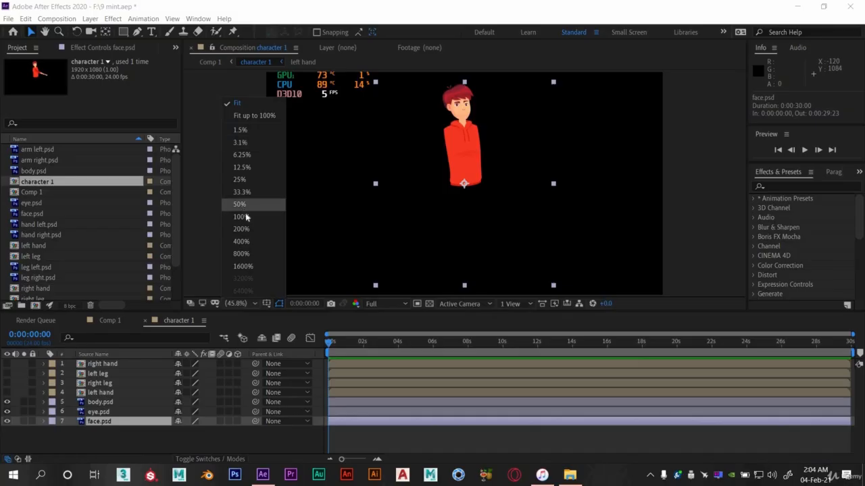
{"action": "key", "text": "space"}
{"action": "left_click_drag", "start_coordinate": [465, 139], "coordinate": [469, 257]}
{"action": "left_click_drag", "start_coordinate": [468, 92], "coordinate": [468, 217]}
{"action": "left_click", "coordinate": [92, 423]}
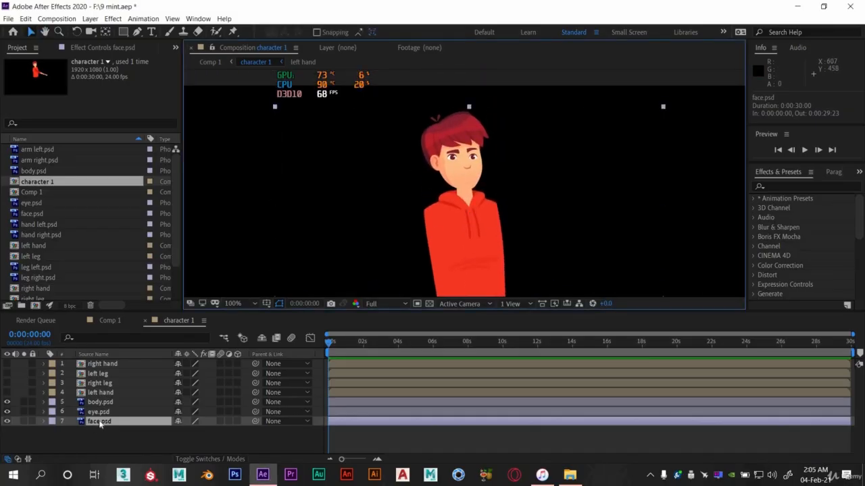
{"action": "left_click", "coordinate": [98, 402]}
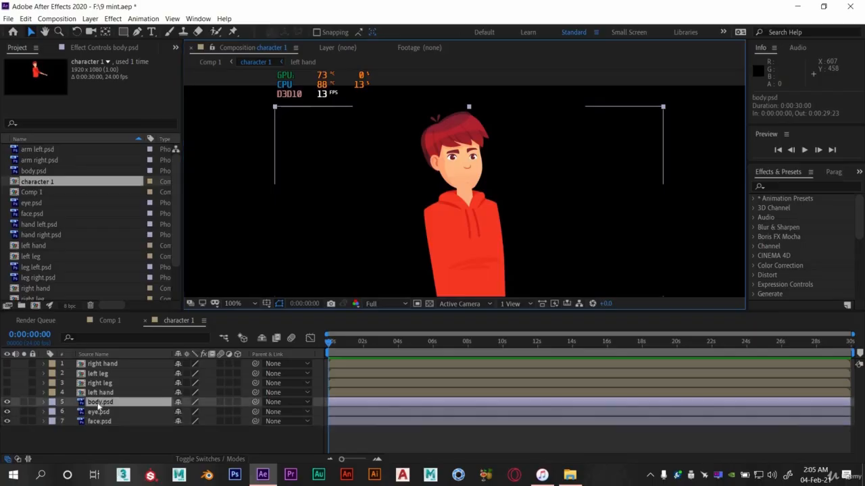
{"action": "left_click_drag", "start_coordinate": [429, 269], "coordinate": [408, 181]}
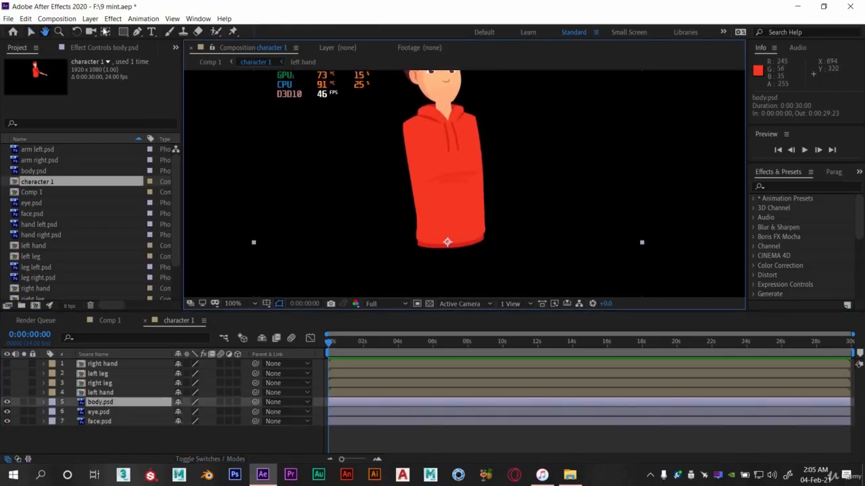
{"action": "key", "text": "y"}
{"action": "left_click_drag", "start_coordinate": [447, 242], "coordinate": [456, 242]}
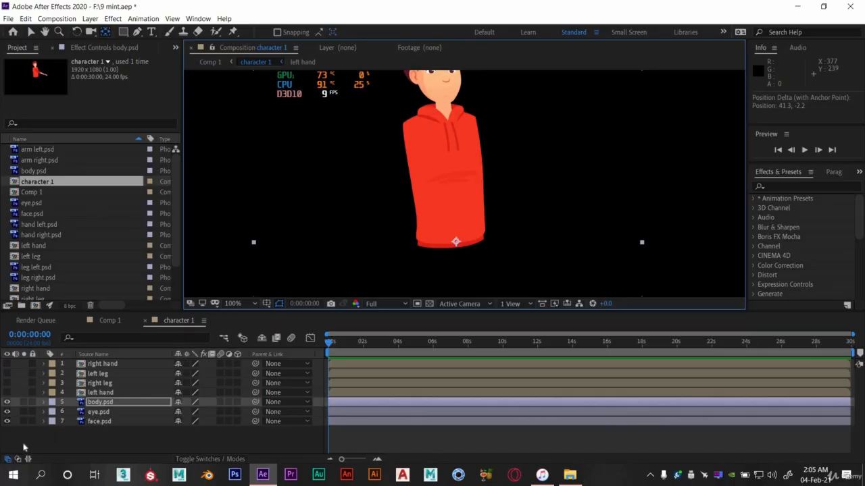
Step: Move the eye.psd layer's anchor point up to the middle of the face between the two eyes
{"action": "left_click", "coordinate": [98, 411]}
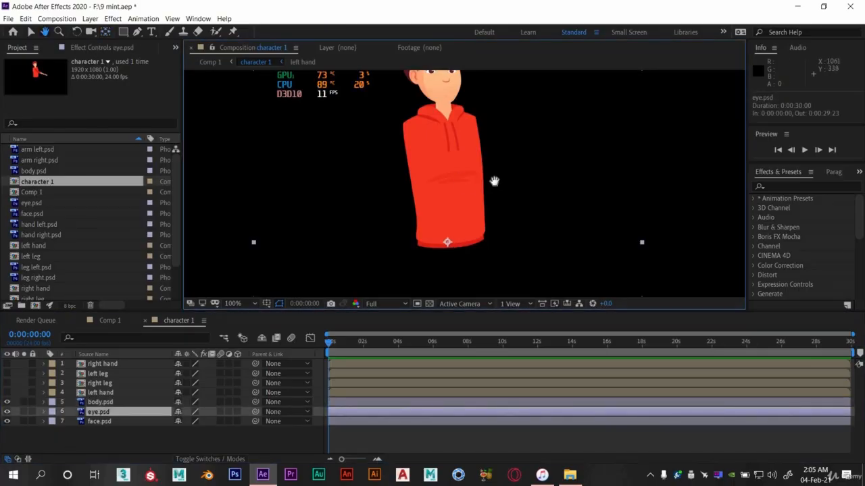
{"action": "scroll", "coordinate": [493, 179], "scroll_direction": "up", "scroll_amount": 2}
{"action": "mouse_move", "coordinate": [448, 271]}
{"action": "left_mouse_down"}
{"action": "mouse_move", "coordinate": [446, 108]}
{"action": "mouse_move", "coordinate": [430, 100]}
{"action": "mouse_move", "coordinate": [437, 111]}
{"action": "left_mouse_up"}
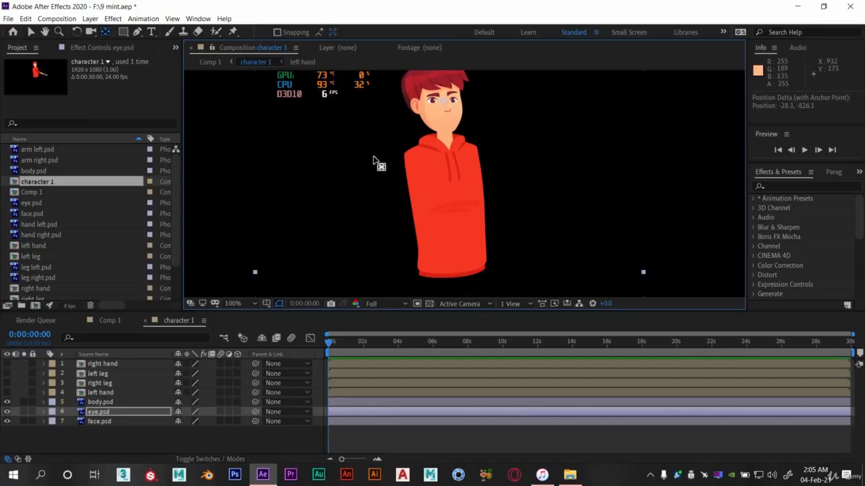
Step: Move the face.psd layer's anchor point up to the chin where the head meets the neck
{"action": "left_click", "coordinate": [101, 422]}
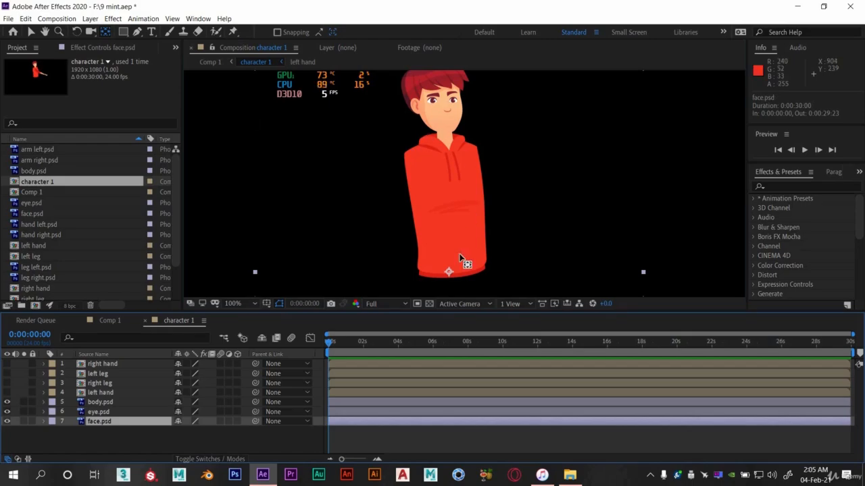
{"action": "left_click_drag", "start_coordinate": [448, 263], "coordinate": [447, 135]}
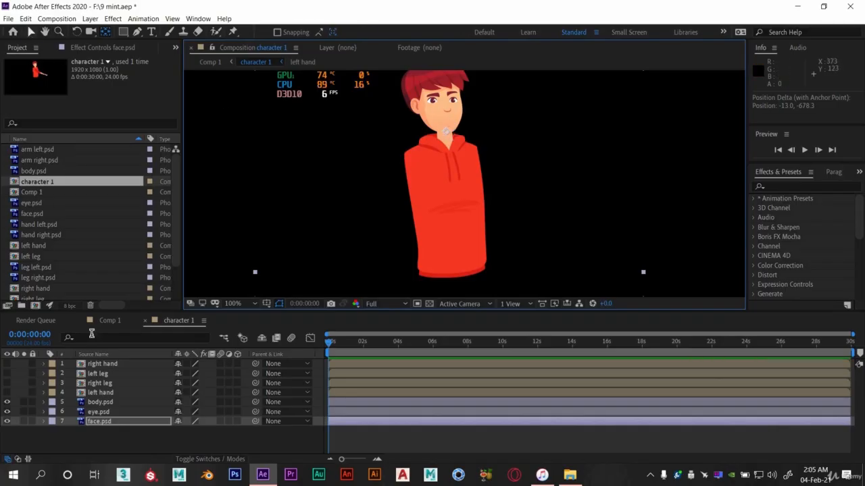
{"action": "key", "text": "v"}
Step: Show the hidden right hand, left leg, right leg and left hand layers and fit the whole composition in view
{"action": "left_click", "coordinate": [7, 394]}
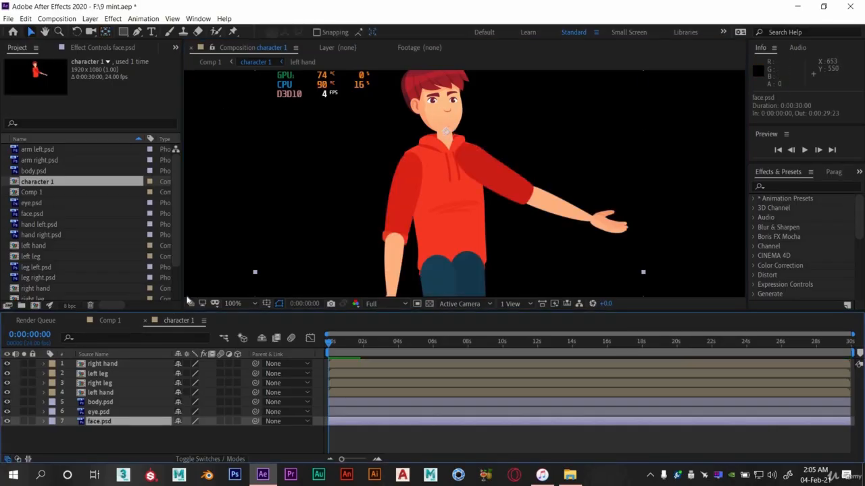
{"action": "left_click", "coordinate": [233, 303]}
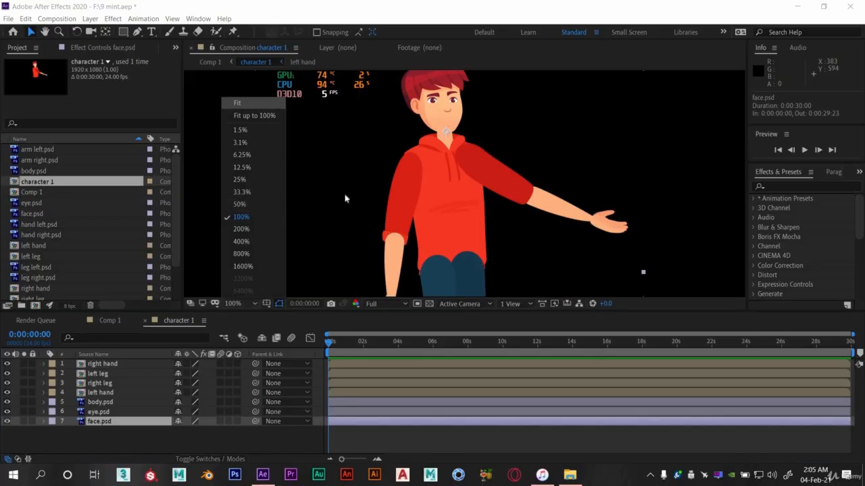
{"action": "left_click", "coordinate": [256, 101]}
{"action": "left_click", "coordinate": [109, 442]}
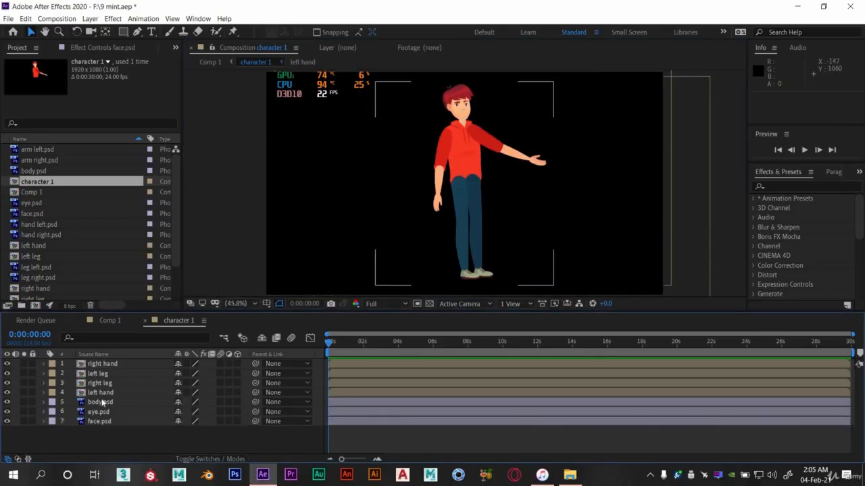
Step: Scale the body.psd layer to 51%
{"action": "left_click", "coordinate": [102, 402]}
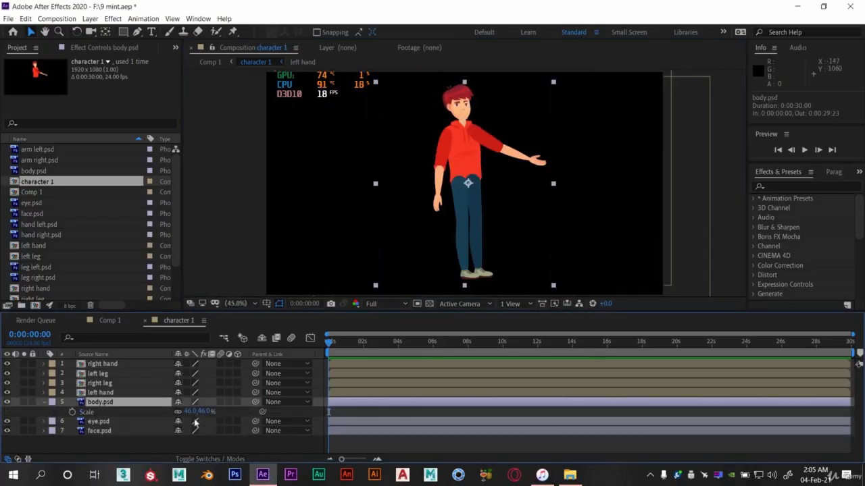
{"action": "key", "text": "s"}
{"action": "left_click_drag", "start_coordinate": [189, 411], "coordinate": [197, 412]}
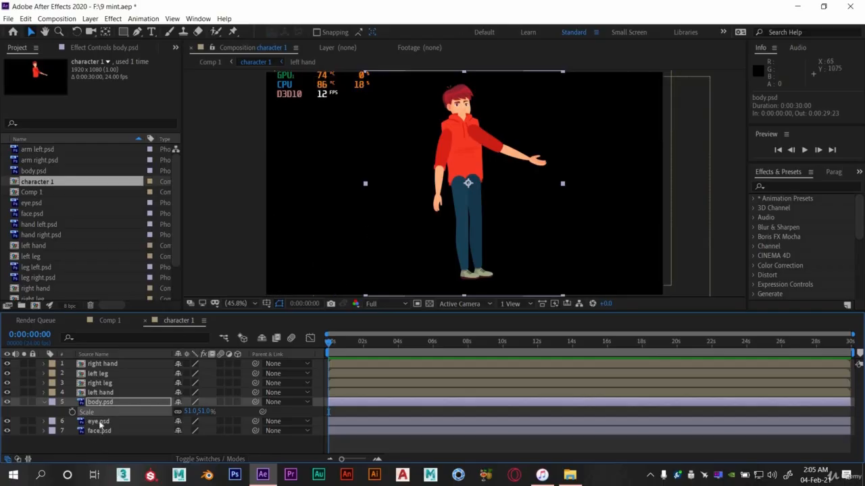
Step: Place the left leg and right leg layers directly below body.psd and collapse the body layer's Scale property
{"action": "left_click", "coordinate": [98, 374]}
{"action": "left_click", "coordinate": [100, 383], "text": "ctrl"}
{"action": "left_click_drag", "start_coordinate": [100, 383], "coordinate": [108, 418]}
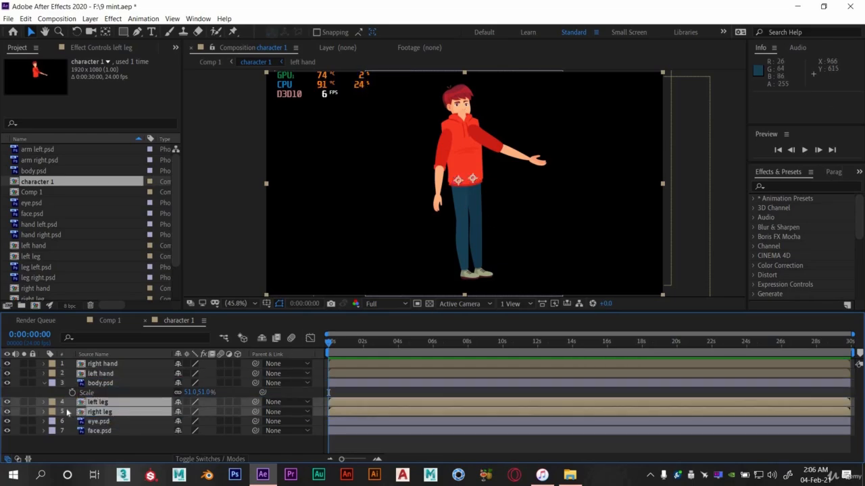
{"action": "left_click", "coordinate": [98, 383]}
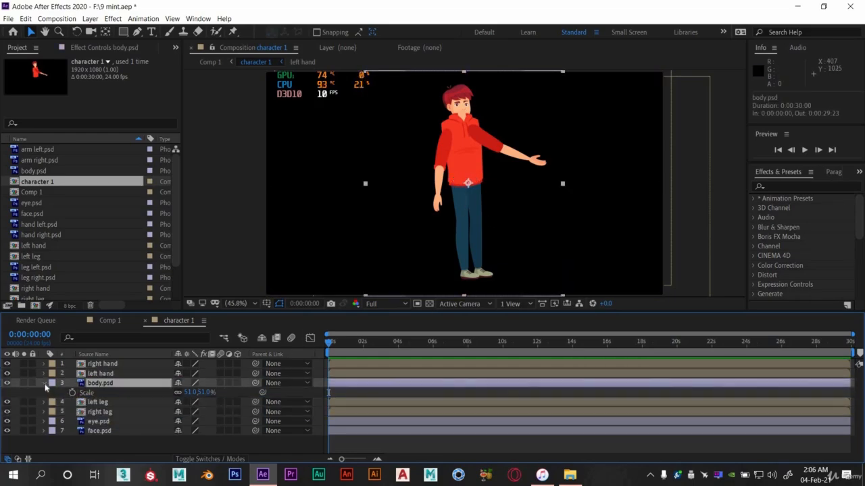
{"action": "key", "text": "s"}
{"action": "left_click", "coordinate": [114, 428]}
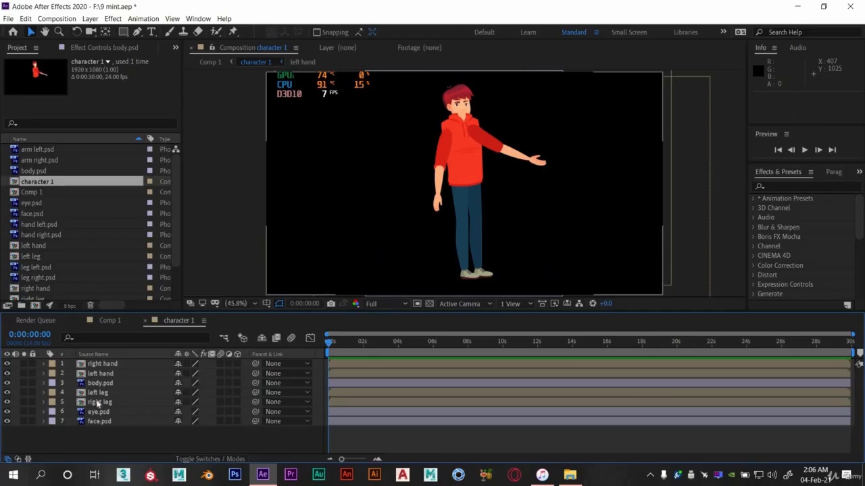
Step: Move the right hand layer to about (862, 263) and the left hand layer, restacked below body.psd, to about (1001, 252), aligning the arms with the shoulders
{"action": "left_click", "coordinate": [101, 363]}
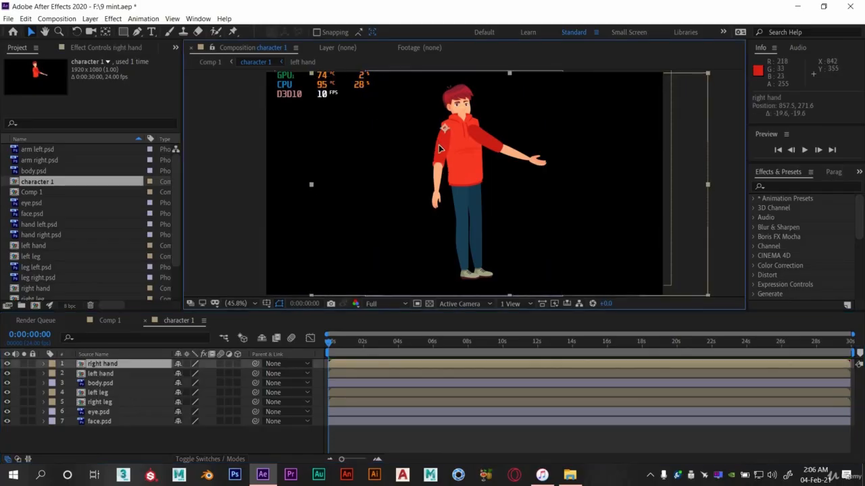
{"action": "left_click_drag", "start_coordinate": [448, 153], "coordinate": [443, 144]}
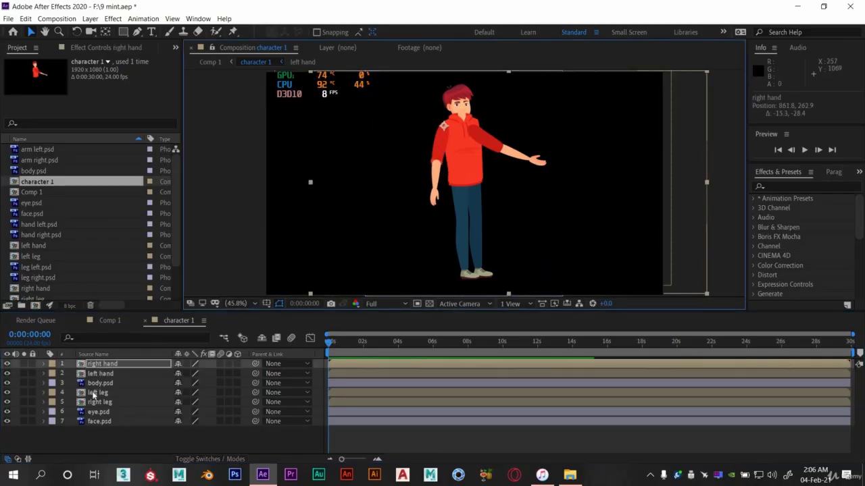
{"action": "left_click_drag", "start_coordinate": [96, 374], "coordinate": [231, 385]}
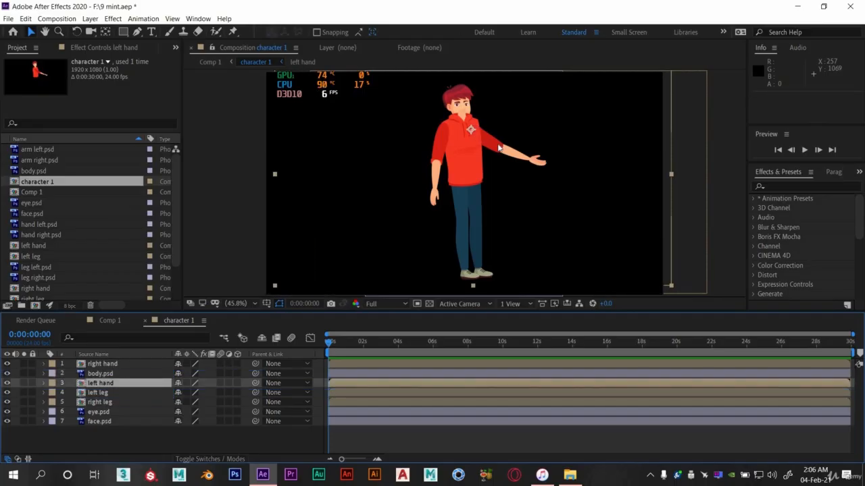
{"action": "left_click_drag", "start_coordinate": [496, 150], "coordinate": [497, 142]}
{"action": "left_click", "coordinate": [114, 385]}
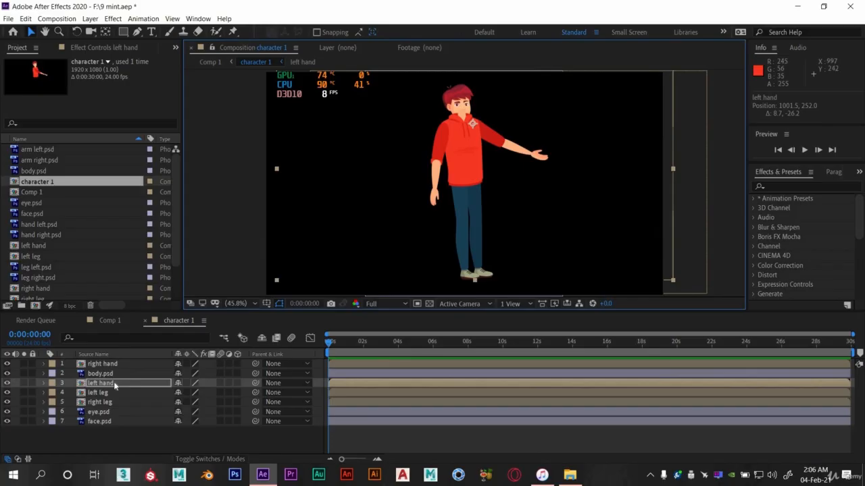
Step: Place the eye.psd and face.psd layers together at the top of the layer stack
{"action": "left_click", "coordinate": [95, 412]}
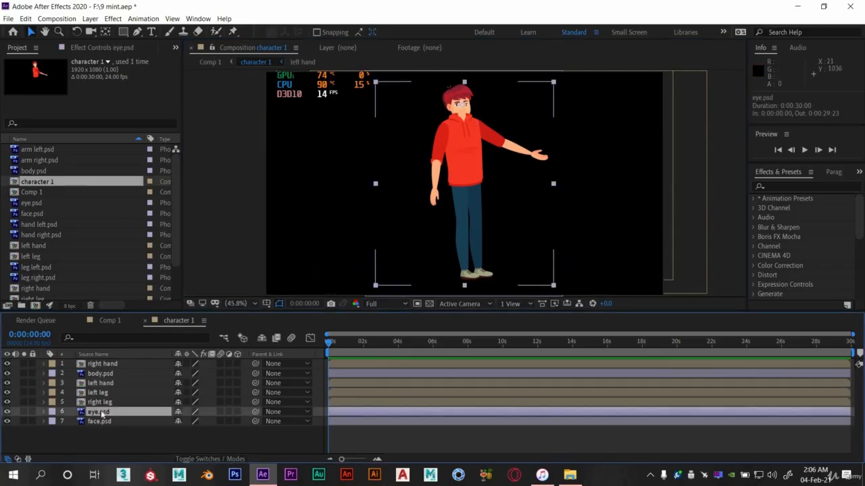
{"action": "left_click", "coordinate": [100, 422], "text": "ctrl"}
{"action": "left_click_drag", "start_coordinate": [100, 421], "coordinate": [139, 368]}
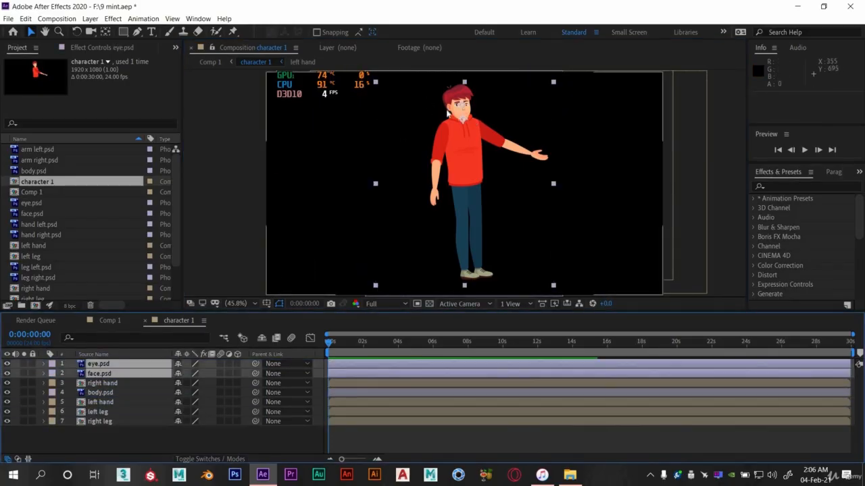
Step: Move the eye.psd and face.psd layers together up about 37 px and left about 5 px to seat the head on the neck
{"action": "left_click", "coordinate": [236, 304]}
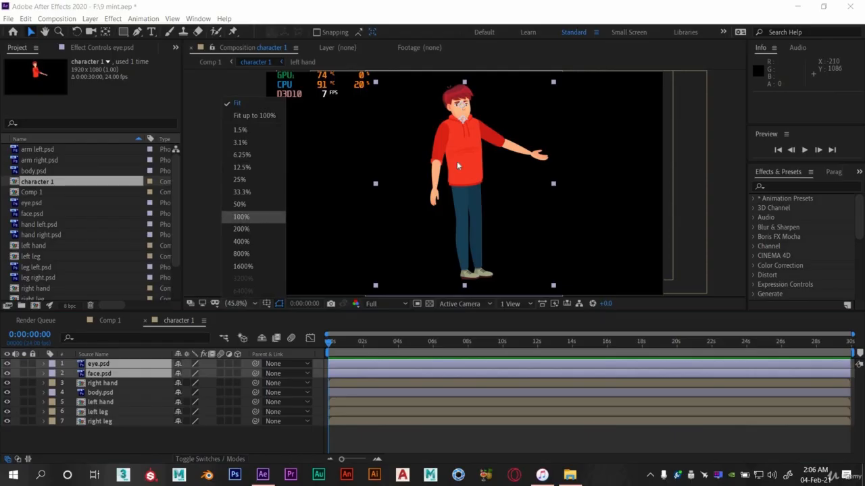
{"action": "left_click", "coordinate": [242, 216]}
{"action": "scroll", "coordinate": [466, 203], "scroll_direction": "up", "scroll_amount": 5}
{"action": "left_click_drag", "start_coordinate": [459, 160], "coordinate": [475, 145]}
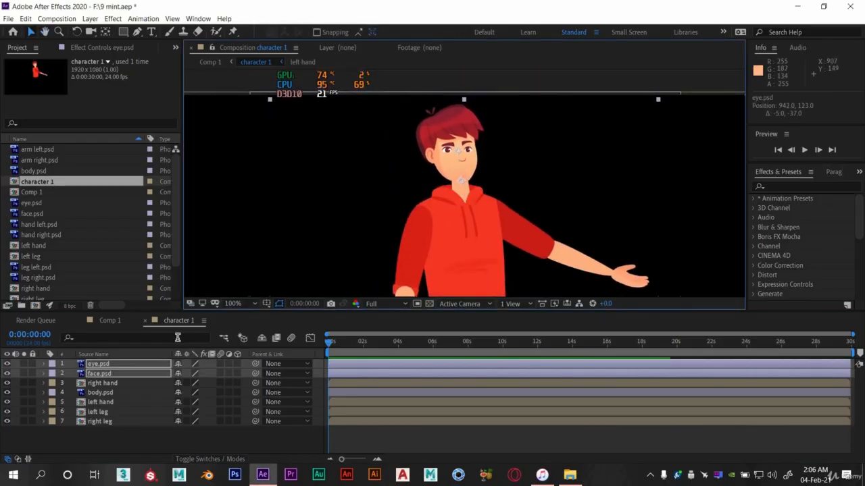
{"action": "left_click", "coordinate": [236, 303]}
{"action": "left_click", "coordinate": [248, 114]}
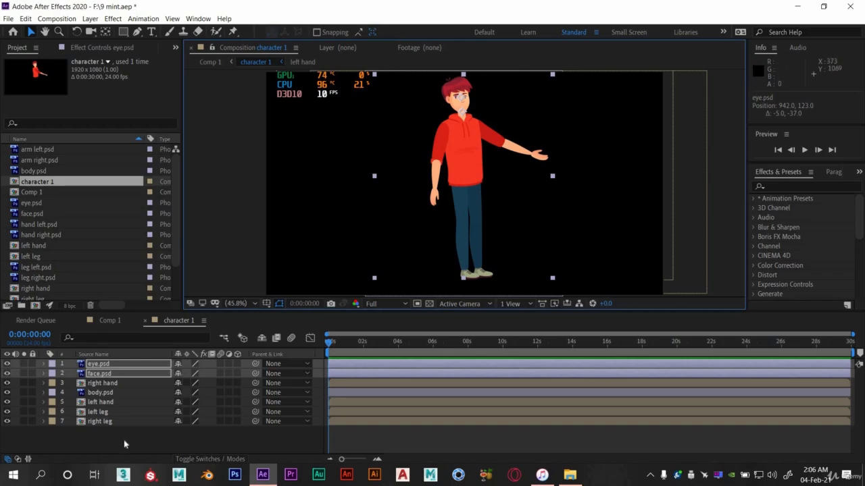
Step: Deselect the layers and switch to the Comp 1 composition
{"action": "left_click", "coordinate": [124, 439]}
{"action": "left_click", "coordinate": [110, 320]}
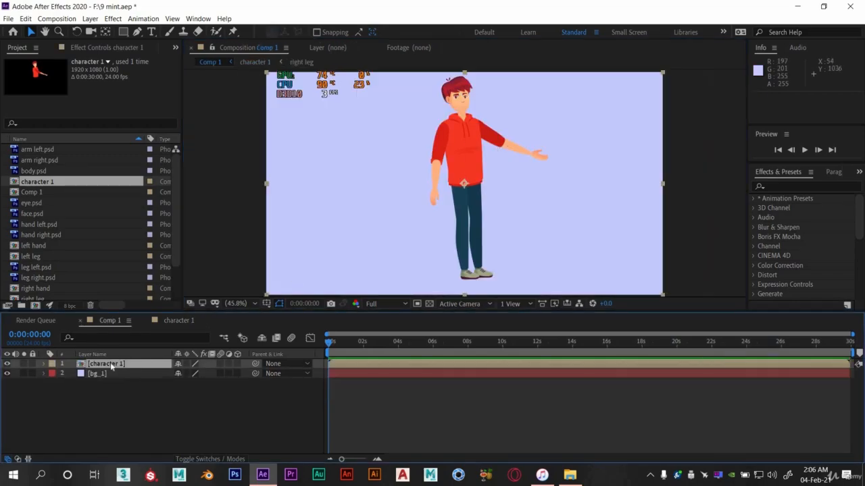
Step: Rotate the character 1 layer to 5° and move it to about (740, 560) in Comp 1
{"action": "key", "text": "r"}
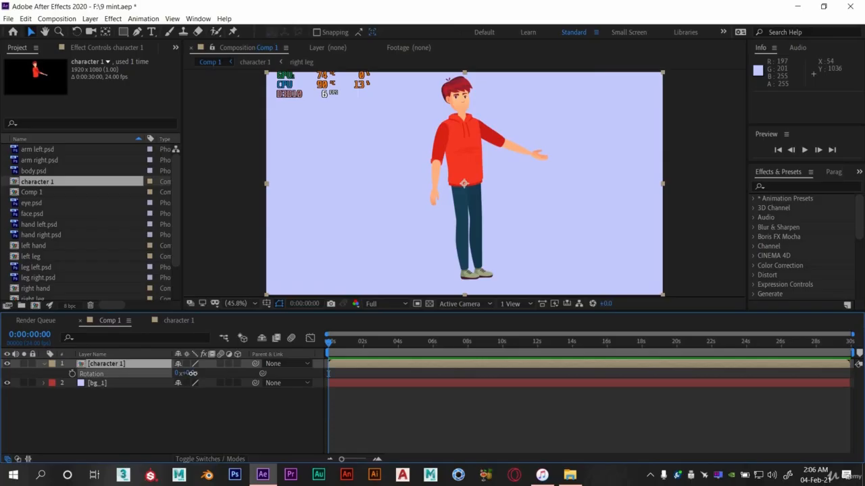
{"action": "left_click_drag", "start_coordinate": [190, 373], "coordinate": [193, 373]}
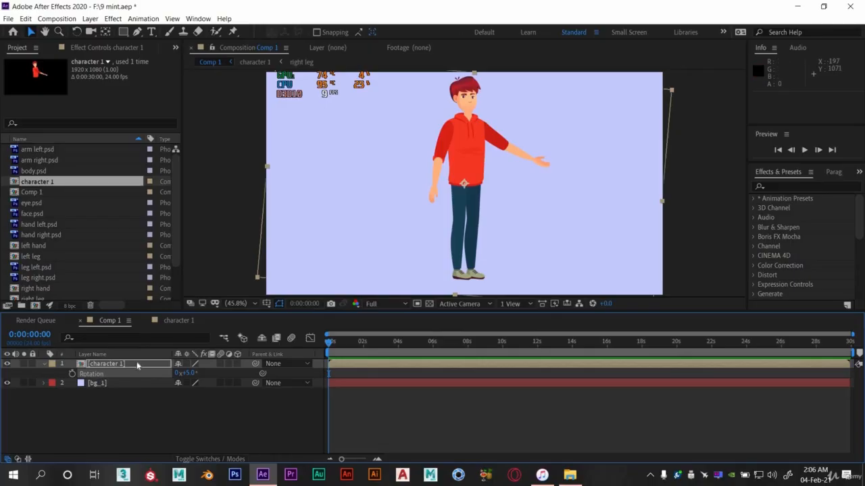
{"action": "left_click", "coordinate": [44, 364]}
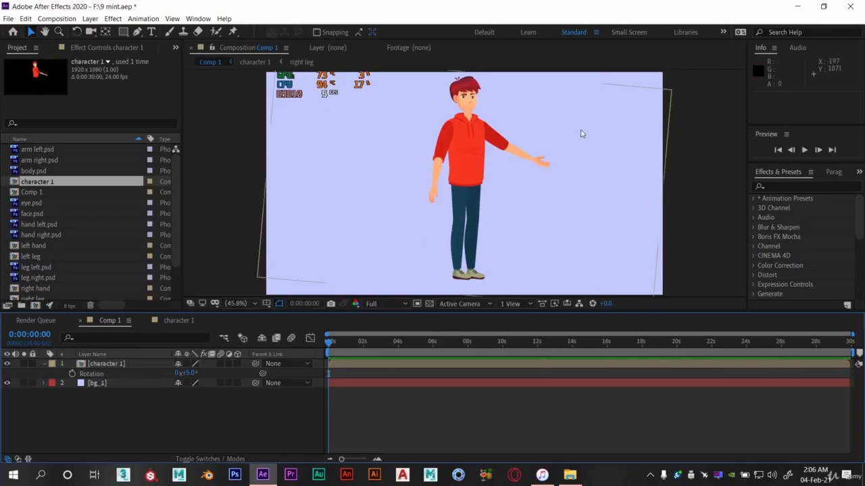
{"action": "left_click_drag", "start_coordinate": [507, 199], "coordinate": [448, 177]}
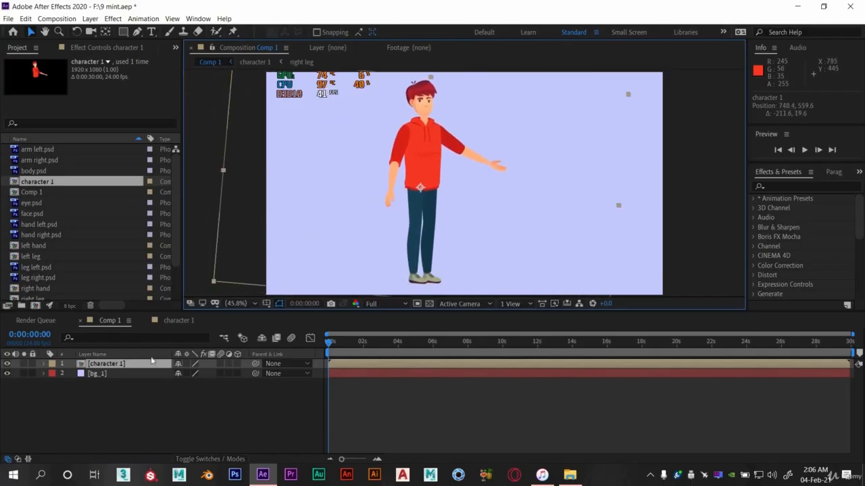
Step: Scale the character 1 layer to 161% and move it down and to the left so the head and torso fit the frame
{"action": "key", "text": "s"}
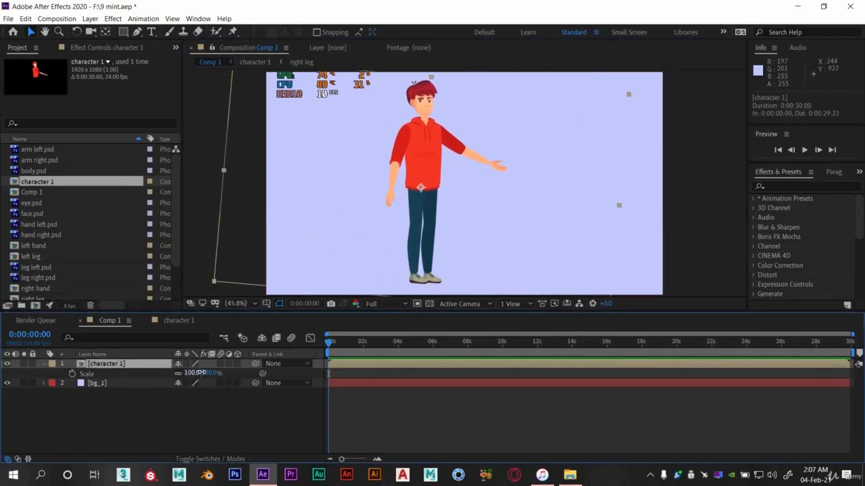
{"action": "left_click_drag", "start_coordinate": [201, 373], "coordinate": [235, 373]}
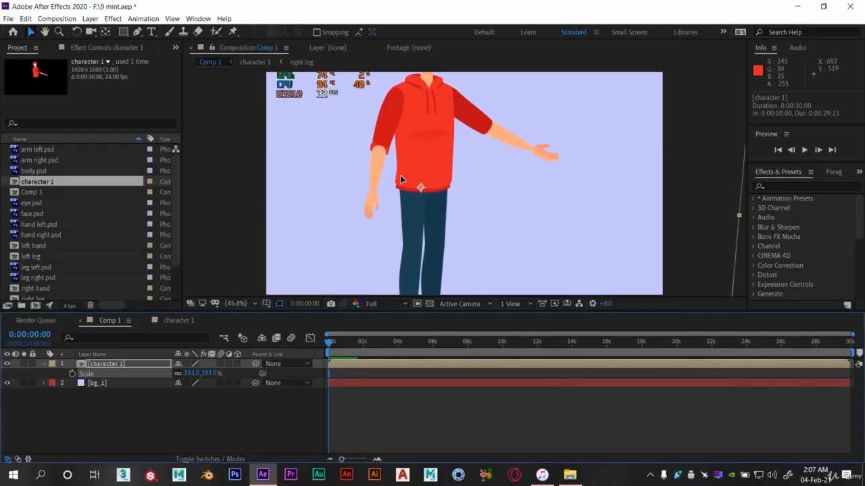
{"action": "left_click_drag", "start_coordinate": [400, 179], "coordinate": [355, 225]}
{"action": "left_click", "coordinate": [132, 419]}
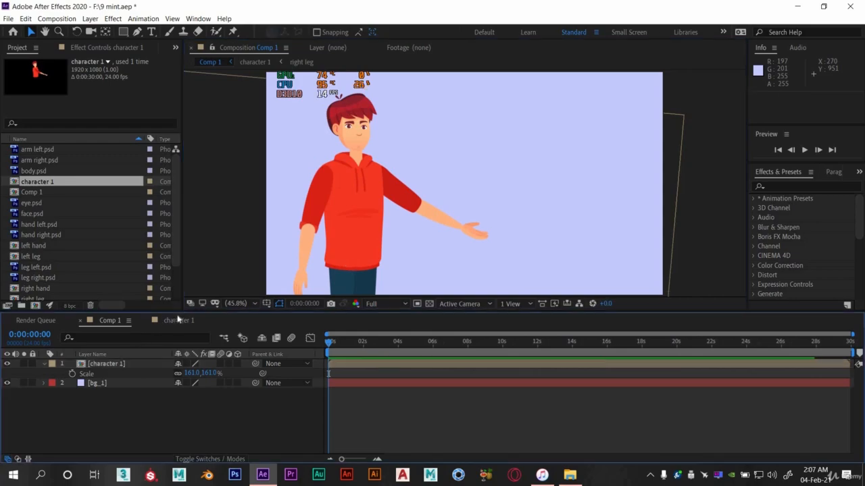
Step: Switch to the character 1 composition and rotate the left hand layer to 38° to lower the arm
{"action": "left_click", "coordinate": [179, 320]}
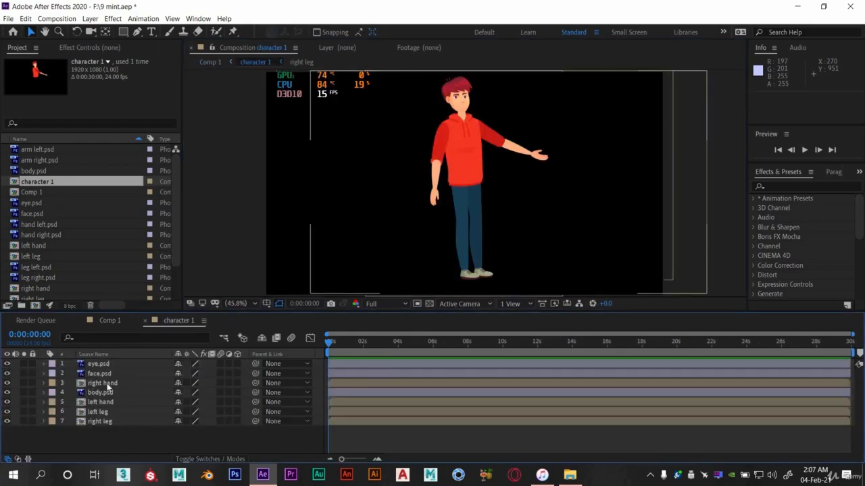
{"action": "left_click", "coordinate": [106, 384]}
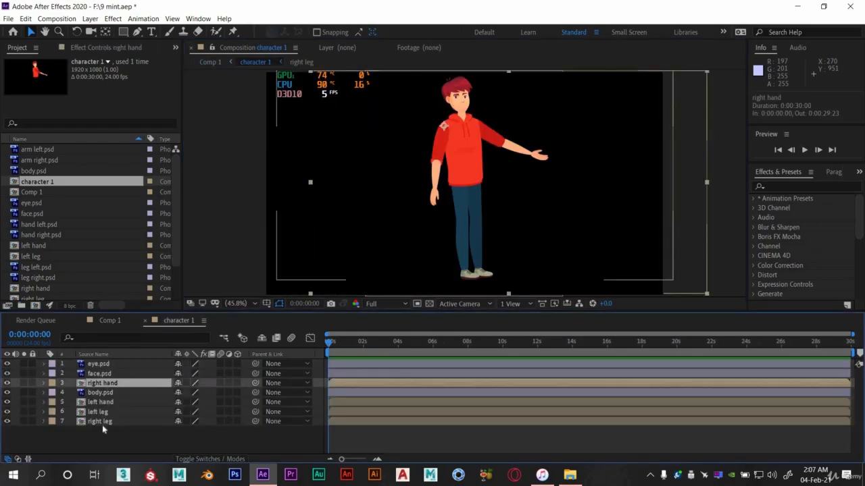
{"action": "left_click", "coordinate": [110, 422]}
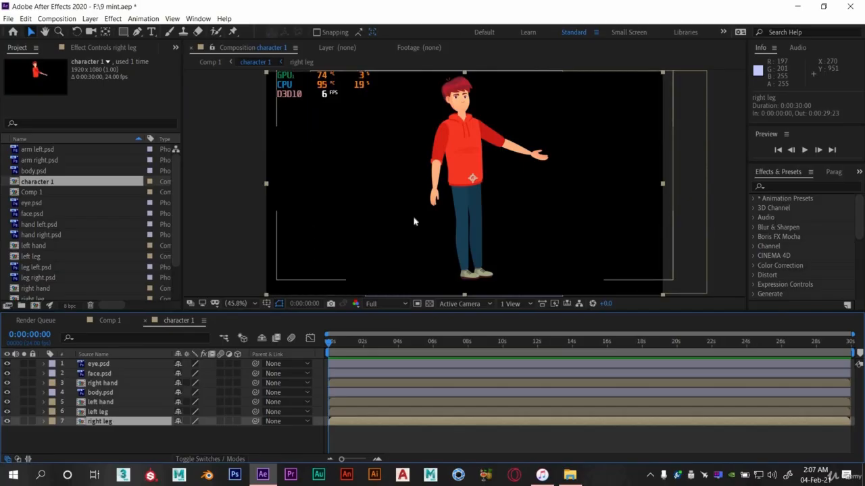
{"action": "left_click", "coordinate": [108, 403]}
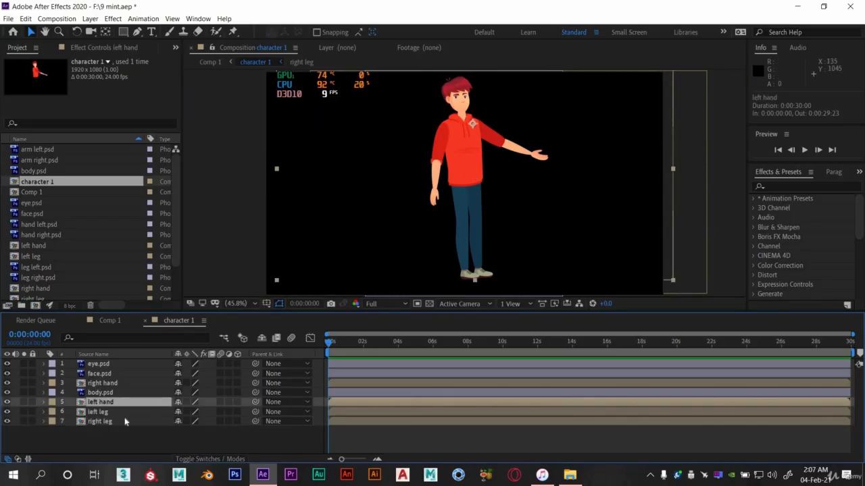
{"action": "key", "text": "r"}
{"action": "left_click_drag", "start_coordinate": [193, 411], "coordinate": [210, 410]}
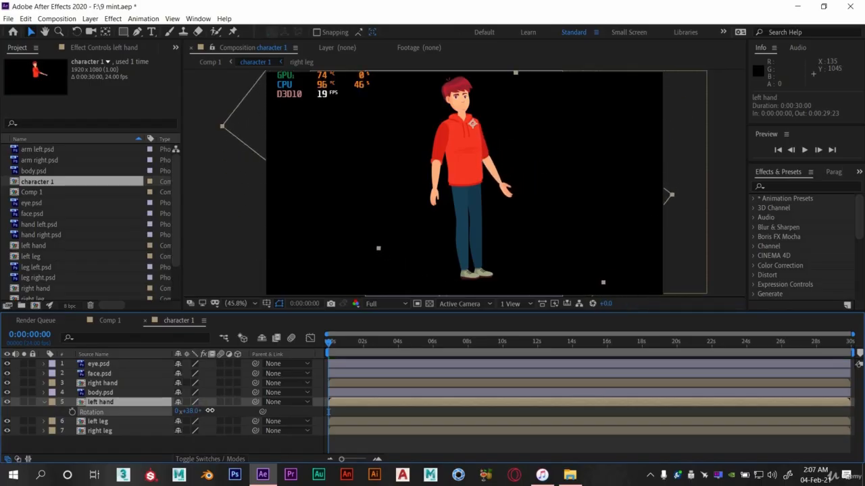
Step: Check the lowered arm in Comp 1 and return to the character 1 composition
{"action": "left_click", "coordinate": [109, 321]}
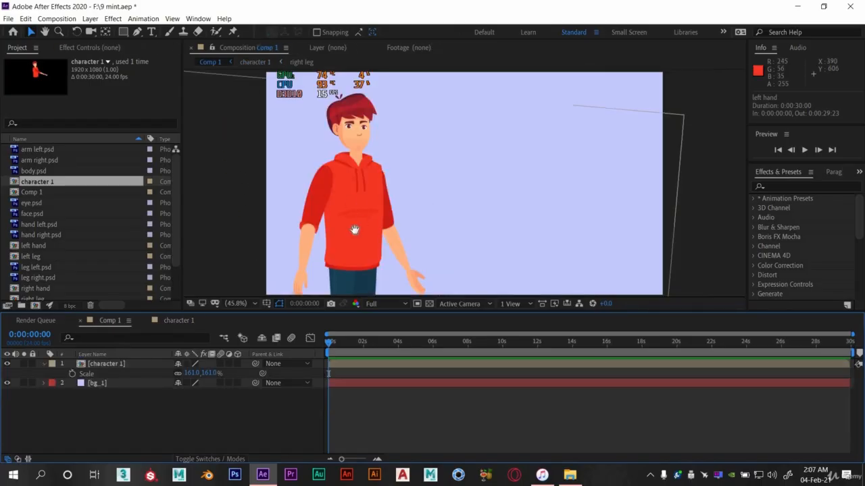
{"action": "left_click_drag", "start_coordinate": [393, 183], "coordinate": [333, 231]}
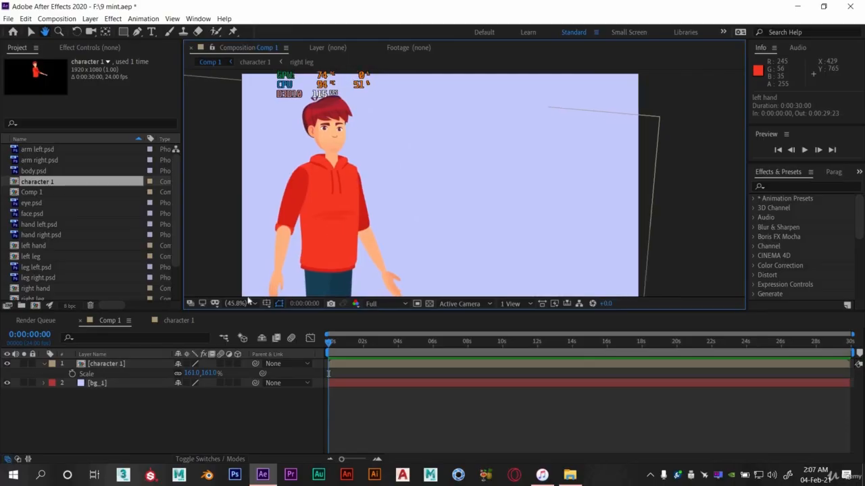
{"action": "left_click", "coordinate": [235, 304]}
{"action": "left_click", "coordinate": [248, 108]}
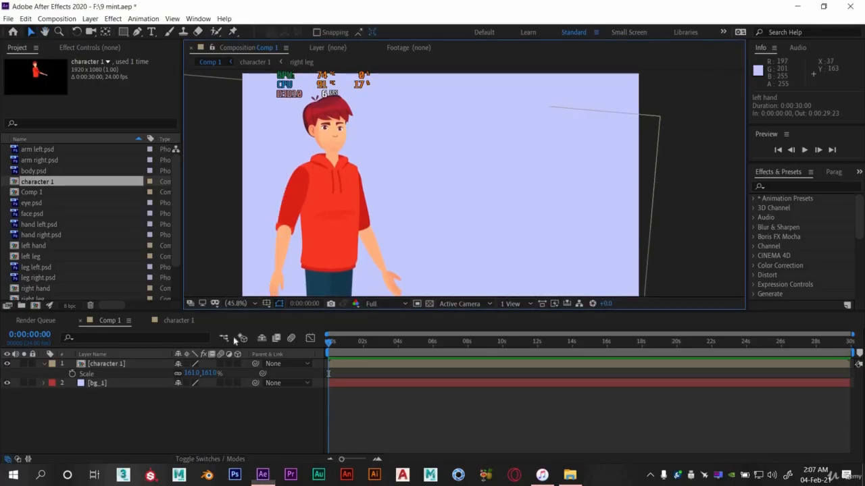
{"action": "double_click", "coordinate": [457, 117]}
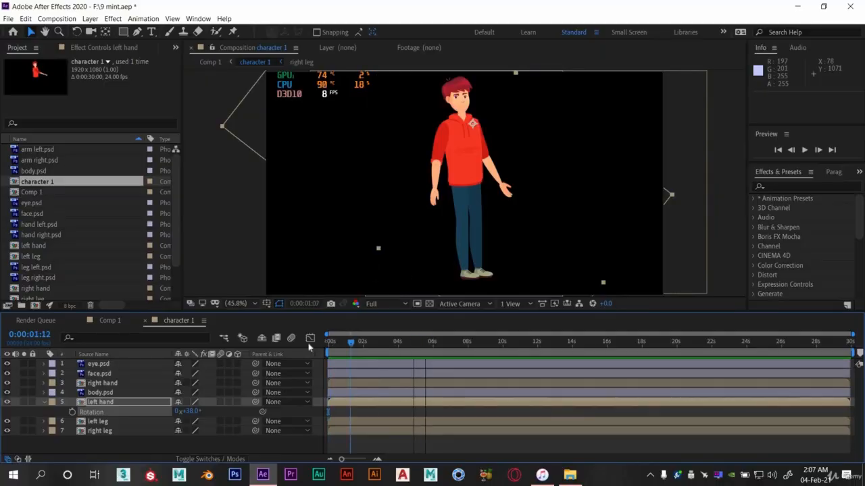
Step: Show the scale of the eye.psd layer and view the character's face at 100%
{"action": "left_click", "coordinate": [96, 364]}
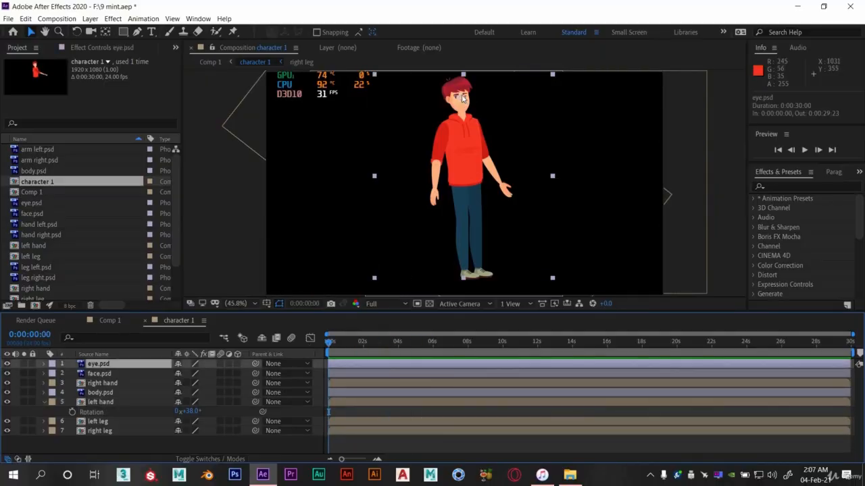
{"action": "left_click", "coordinate": [254, 303]}
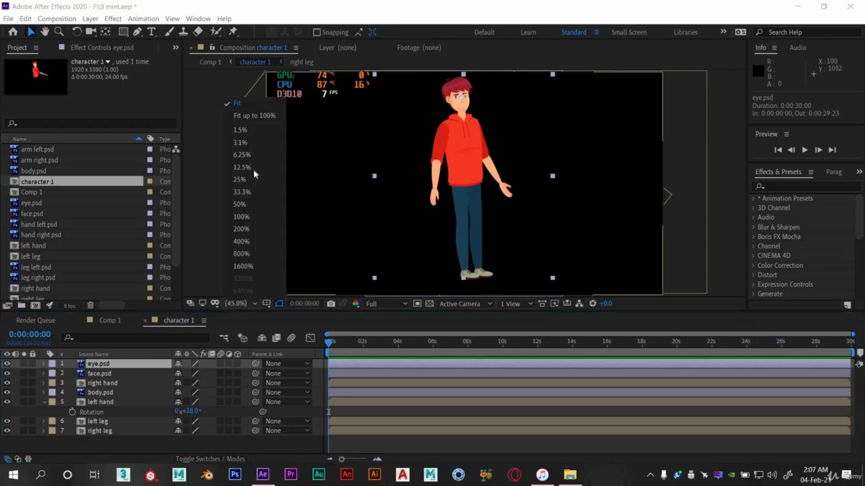
{"action": "key", "text": "space"}
{"action": "left_click_drag", "start_coordinate": [472, 76], "coordinate": [449, 243]}
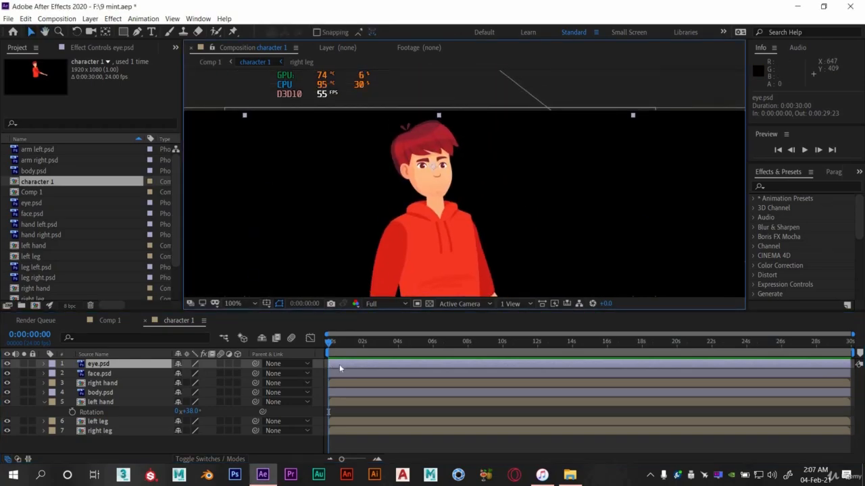
{"action": "key", "text": "s"}
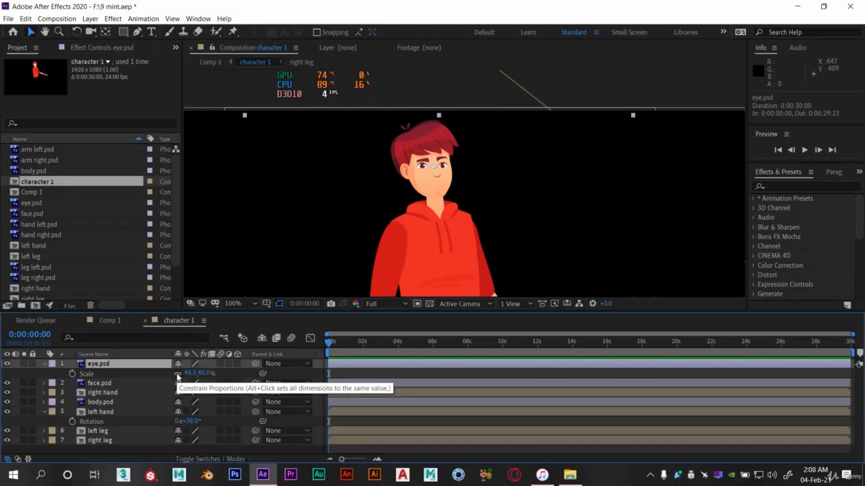
{"action": "left_click", "coordinate": [192, 373]}
{"action": "left_click_drag", "start_coordinate": [213, 373], "coordinate": [361, 375]}
{"action": "key", "text": "ctrl+z"}
{"action": "key", "text": "ctrl+z"}
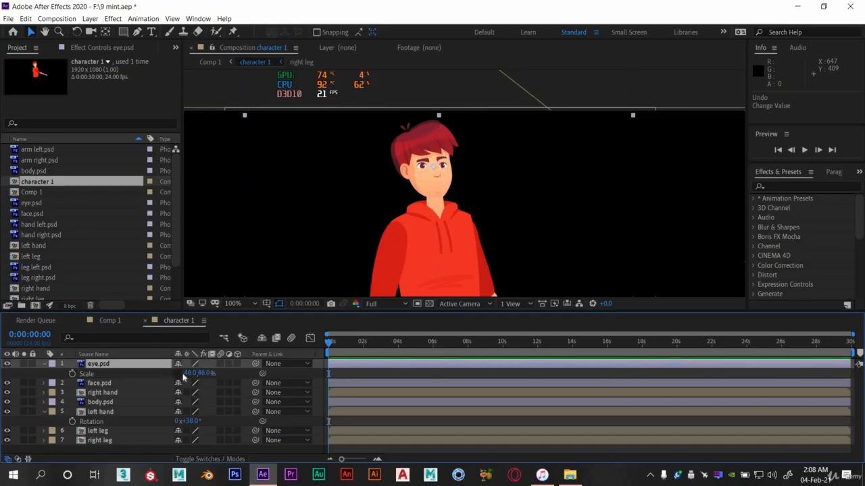
{"action": "left_click_drag", "start_coordinate": [233, 375], "coordinate": [135, 383]}
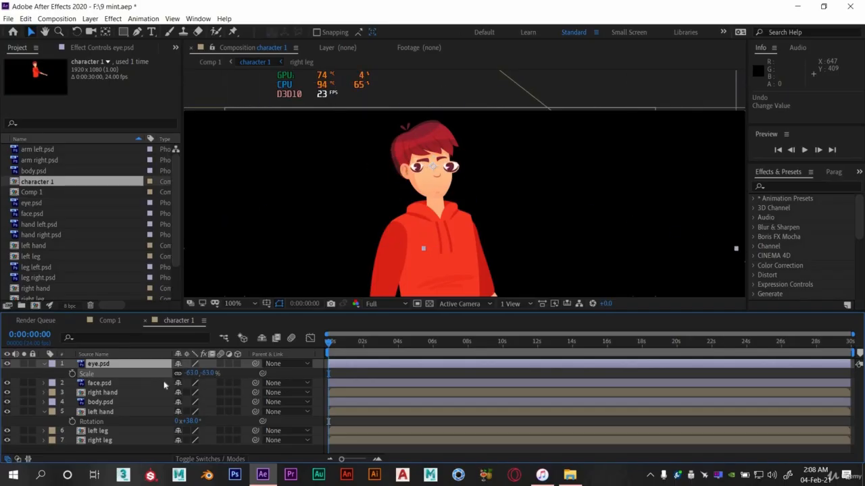
{"action": "key", "text": "ctrl+z"}
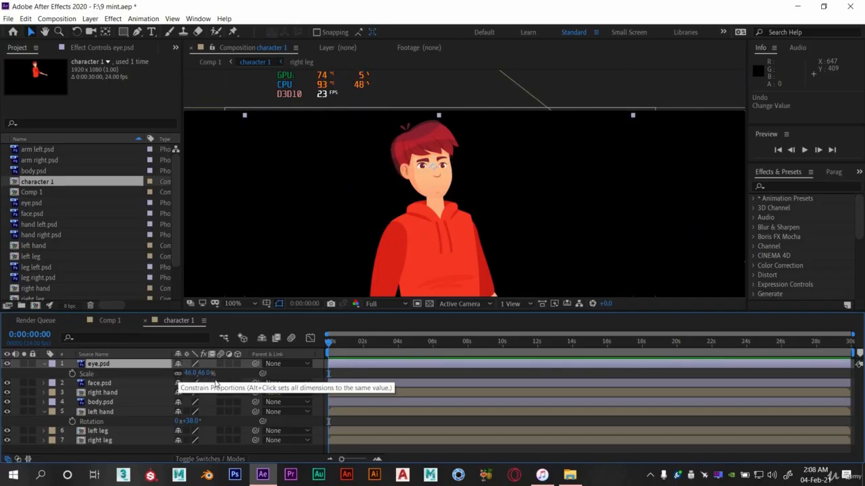
Step: Unlink the eye.psd layer's scale proportions and start a scale keyframe at 0:00:00:00
{"action": "left_click", "coordinate": [178, 374]}
{"action": "left_click_drag", "start_coordinate": [201, 373], "coordinate": [212, 374]}
{"action": "key", "text": "ctrl+z"}
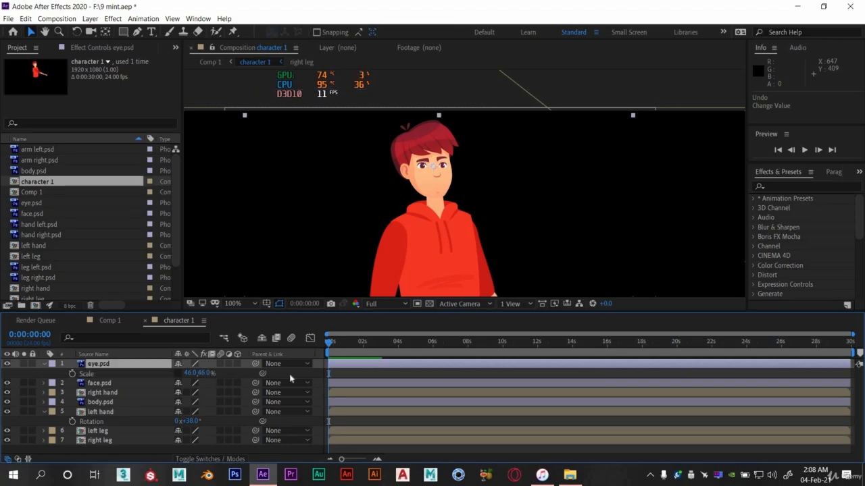
{"action": "left_click", "coordinate": [73, 374]}
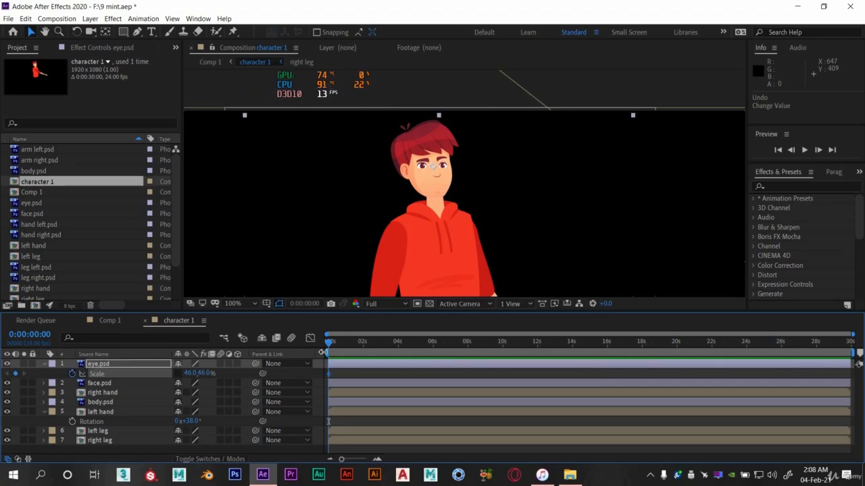
Step: Keyframe a blink on eye.psd by flattening its vertical scale at frame 4 and setting it to 46% at frame 8
{"action": "left_click_drag", "start_coordinate": [337, 346], "coordinate": [328, 344]}
{"action": "left_click_drag", "start_coordinate": [843, 336], "coordinate": [357, 342]}
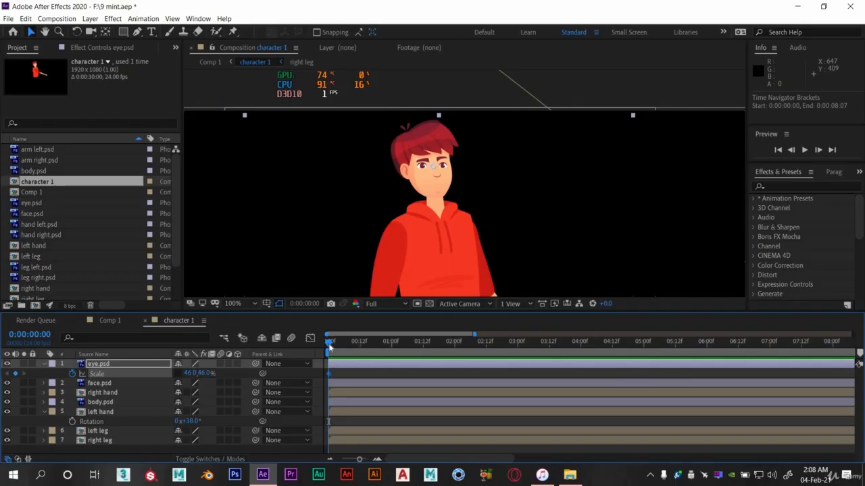
{"action": "left_click_drag", "start_coordinate": [336, 345], "coordinate": [340, 346]}
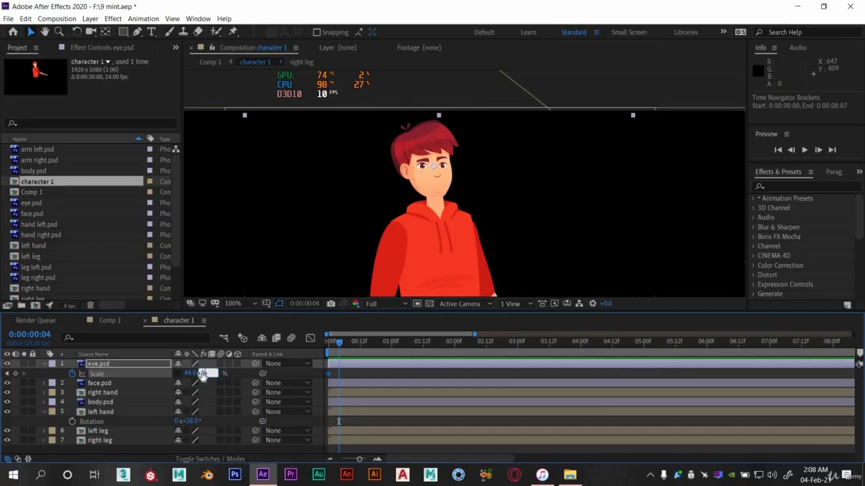
{"action": "key", "text": "Return"}
{"action": "left_click_drag", "start_coordinate": [347, 346], "coordinate": [350, 346]}
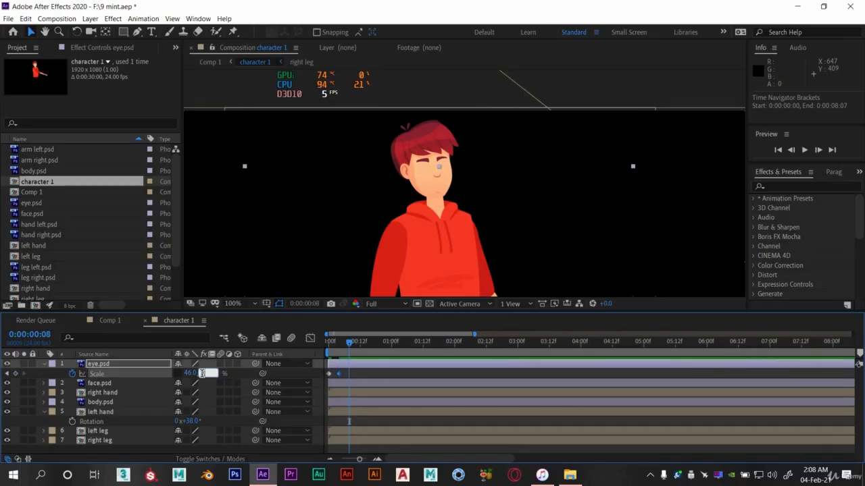
{"action": "key", "text": "Return"}
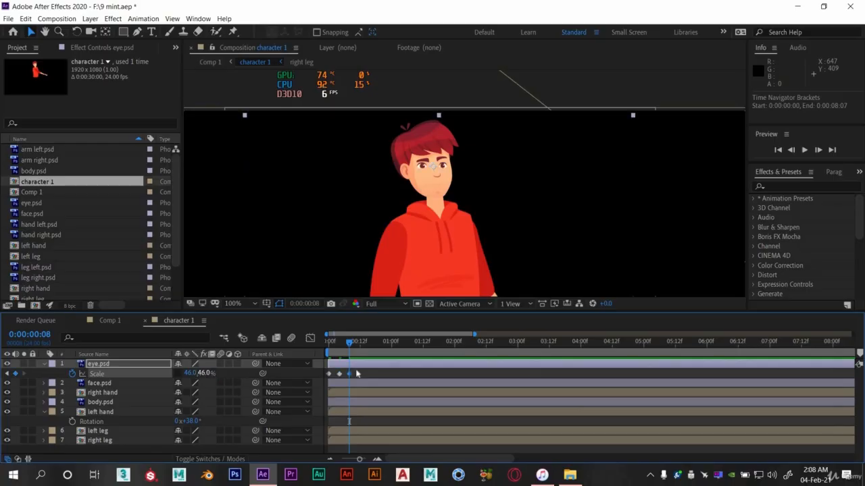
Step: Play the blink animation from the first frame twice to check it
{"action": "key", "text": "Home"}
{"action": "key", "text": "space"}
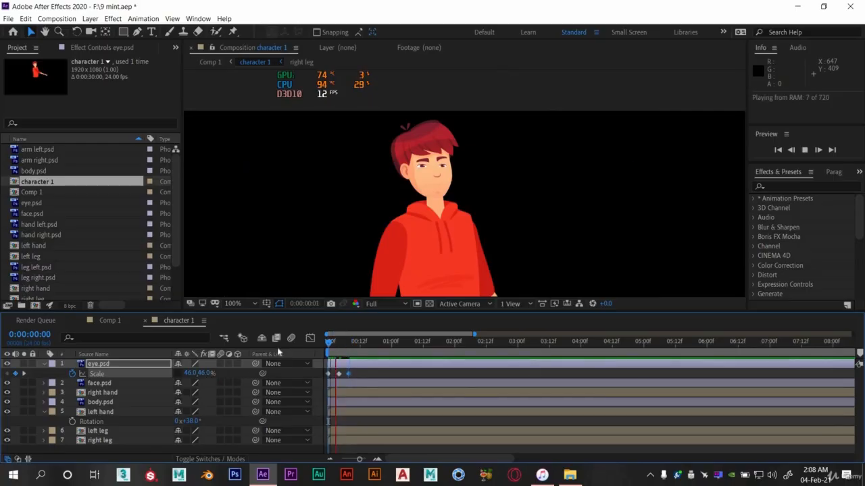
{"action": "key", "text": "space"}
{"action": "key", "text": "Home"}
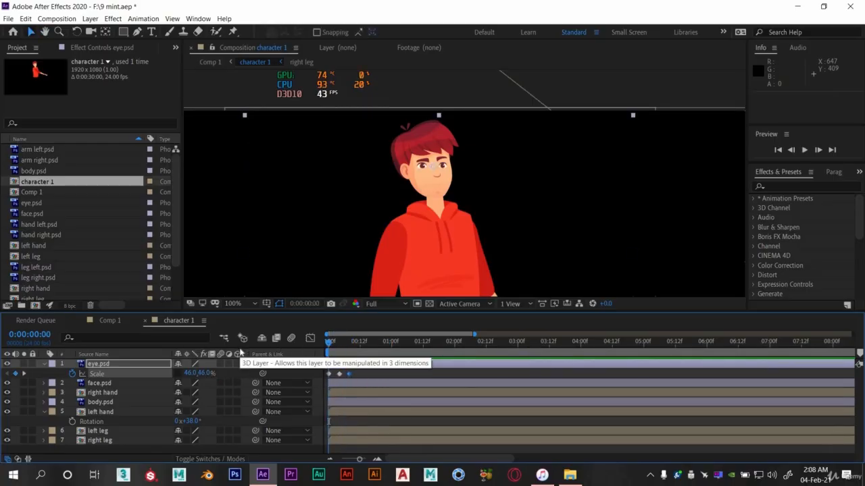
{"action": "key", "text": "space"}
{"action": "key", "text": "space"}
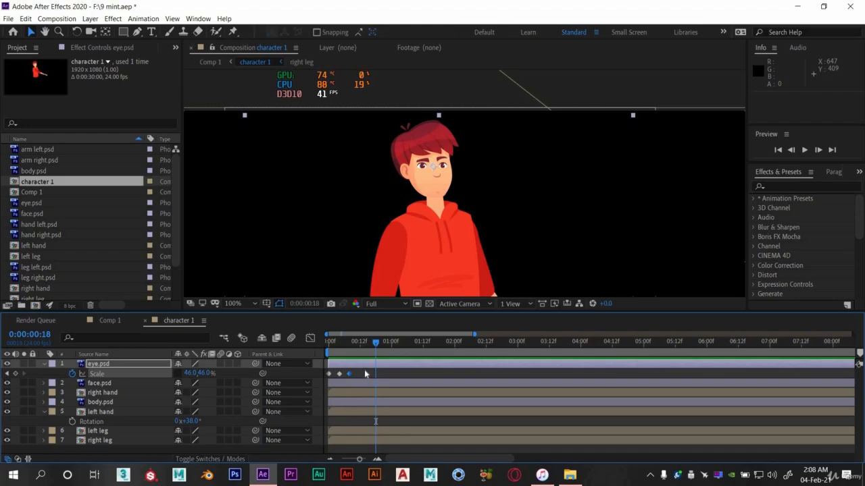
Step: Copy the three blink scale keyframes of eye.psd, paste them at 0:00:01:00 and preview the second blink
{"action": "left_click_drag", "start_coordinate": [365, 374], "coordinate": [330, 377]}
{"action": "key", "text": "ctrl+c"}
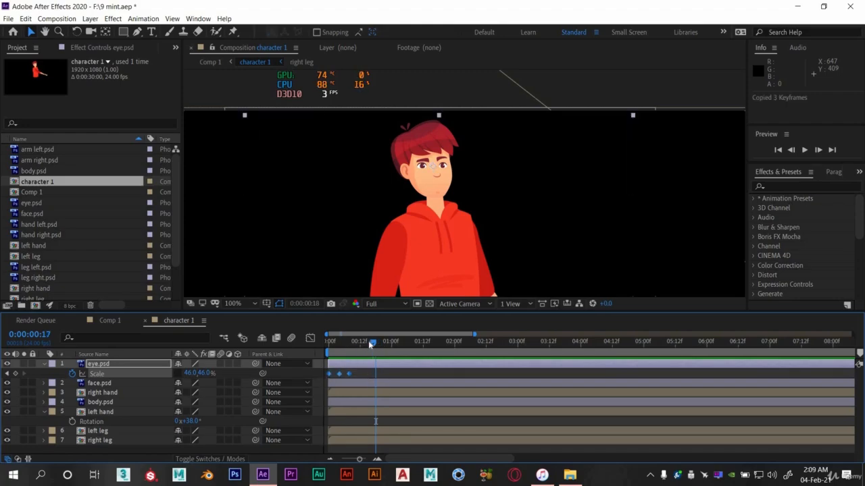
{"action": "key", "text": "Page_Up"}
{"action": "key", "text": "Page_Up"}
{"action": "key", "text": "Page_Up"}
{"action": "left_click_drag", "start_coordinate": [363, 343], "coordinate": [362, 343]}
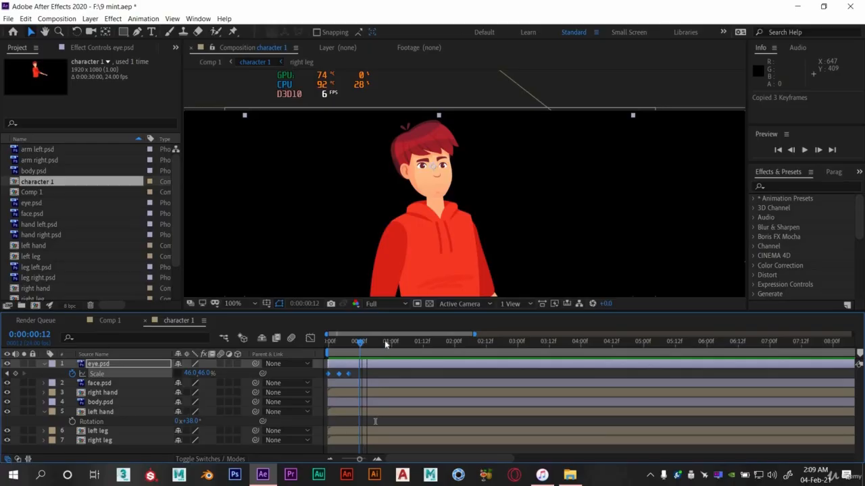
{"action": "key", "text": "Page_Down"}
{"action": "key", "text": "Page_Down"}
{"action": "key", "text": "Page_Down"}
{"action": "key", "text": "Page_Down"}
{"action": "key", "text": "Page_Down"}
{"action": "key", "text": "Page_Down"}
{"action": "left_click", "coordinate": [395, 372]}
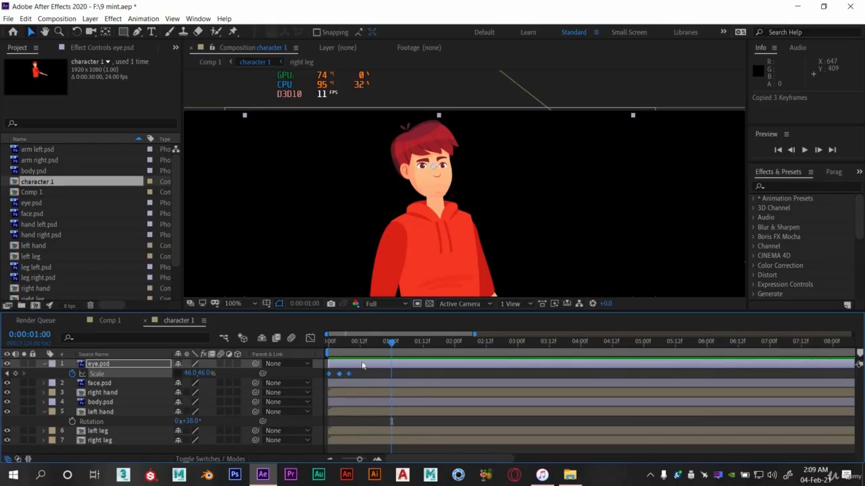
{"action": "key", "text": "ctrl+v"}
{"action": "key", "text": "space"}
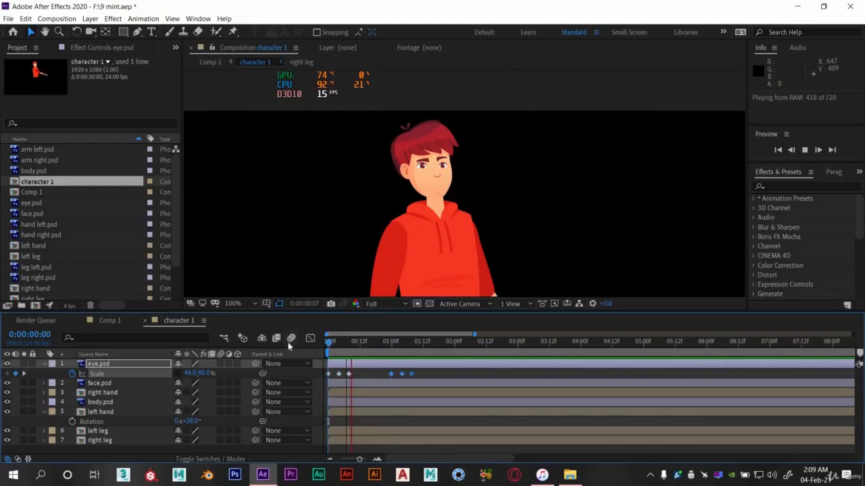
{"action": "key", "text": "space"}
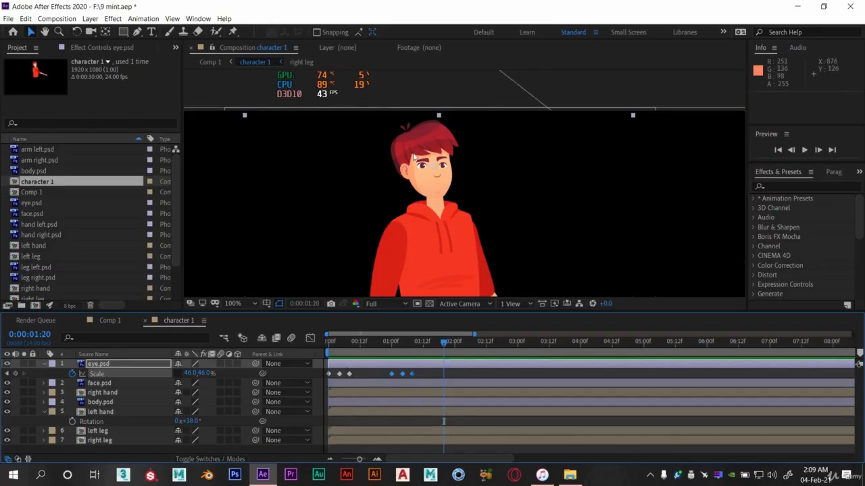
Step: Paste the copied blink keyframes on eye.psd at every full second from 0:00:02:00 through 0:00:07:00
{"action": "left_click", "coordinate": [455, 344]}
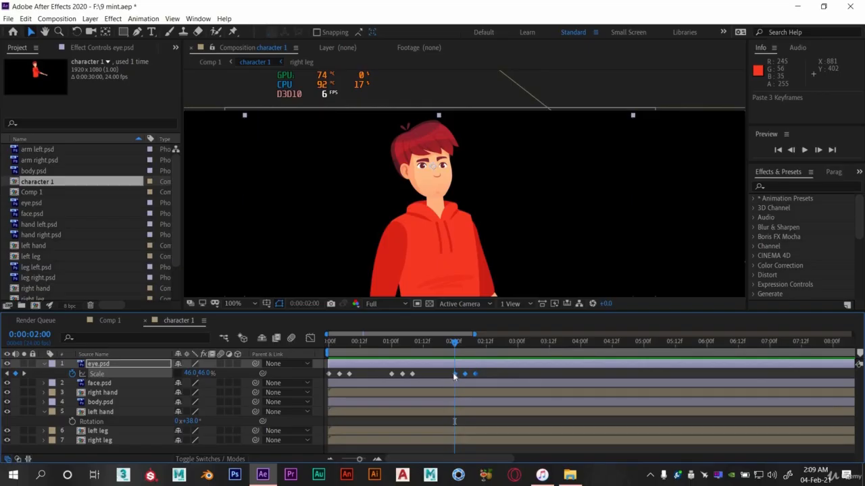
{"action": "left_click", "coordinate": [519, 344]}
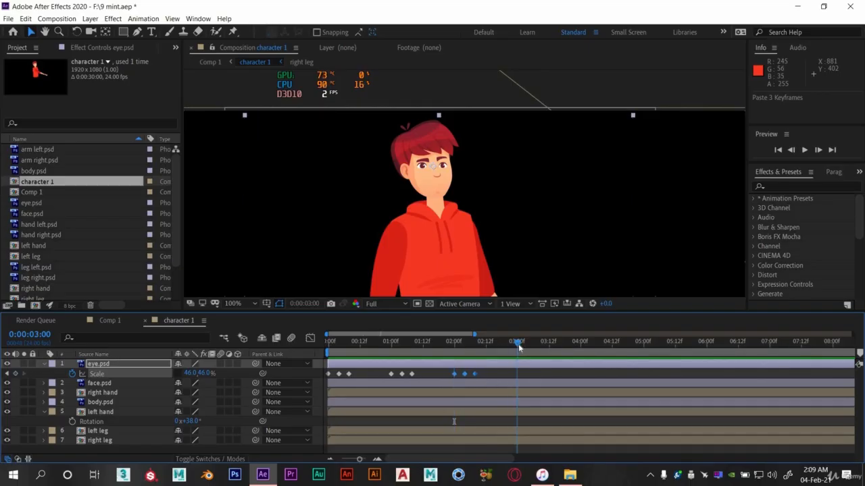
{"action": "key", "text": "ctrl+v"}
{"action": "left_click", "coordinate": [580, 345]}
{"action": "key", "text": "ctrl+v"}
{"action": "left_click", "coordinate": [643, 344]}
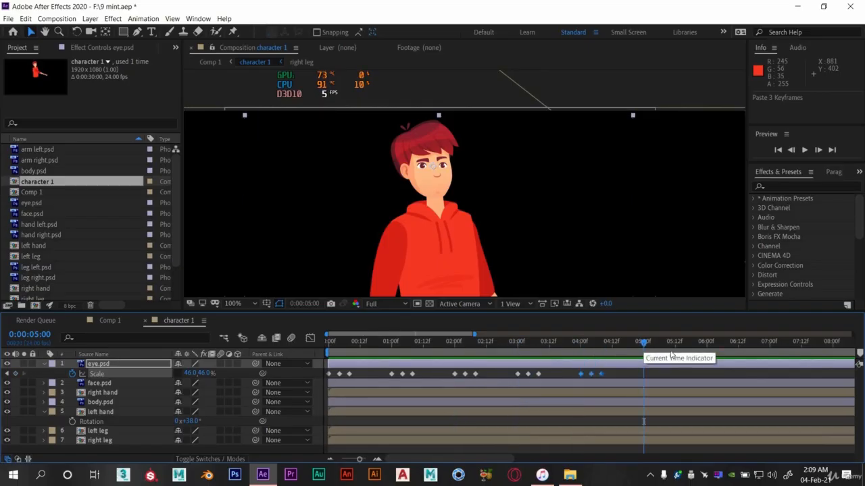
{"action": "key", "text": "ctrl+v"}
{"action": "left_click", "coordinate": [706, 345]}
{"action": "key", "text": "ctrl+v"}
{"action": "left_click", "coordinate": [769, 345]}
{"action": "key", "text": "ctrl+v"}
Step: Continue pasting the blink keyframes on eye.psd at 8, 9, 10 and 11 seconds
{"action": "left_click_drag", "start_coordinate": [393, 335], "coordinate": [486, 350]}
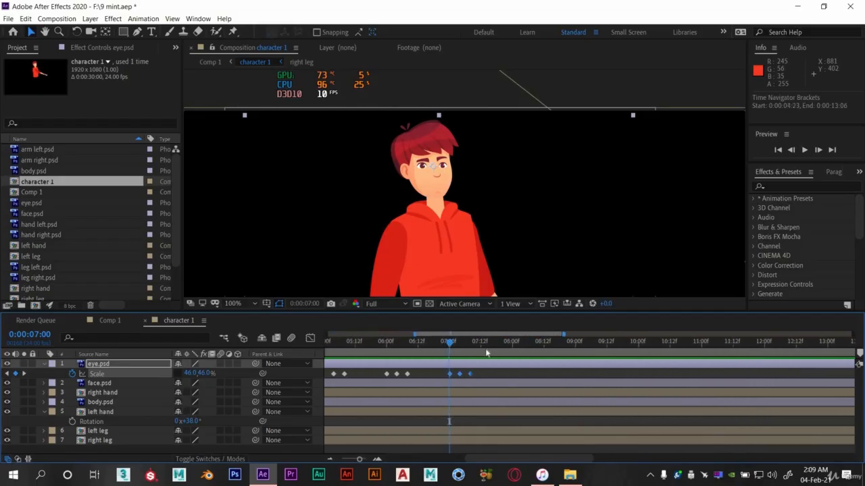
{"action": "left_click", "coordinate": [496, 344]}
{"action": "key", "text": "ctrl+v"}
{"action": "left_click", "coordinate": [559, 345]}
{"action": "key", "text": "ctrl+v"}
{"action": "left_click", "coordinate": [622, 345]}
{"action": "key", "text": "ctrl+v"}
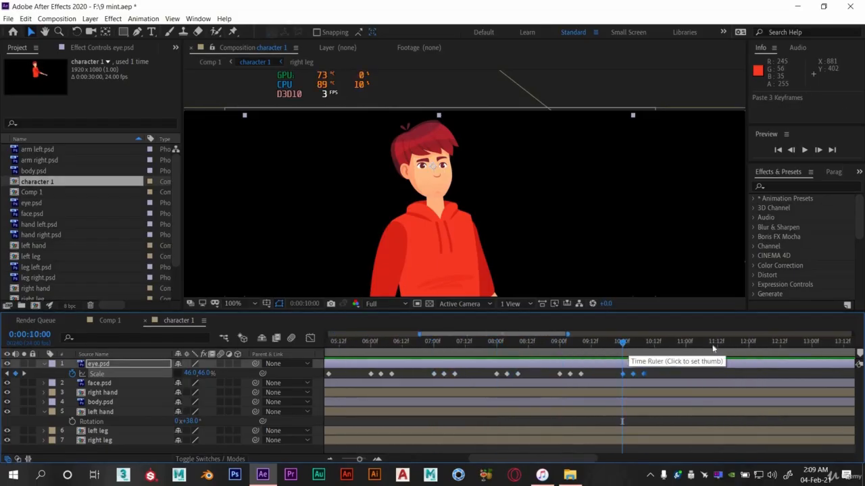
{"action": "left_click", "coordinate": [685, 344]}
{"action": "key", "text": "ctrl+v"}
Step: Show the whole 30-second timeline and extend the pasted eye.psd blinks every second up to about 15 seconds
{"action": "left_click_drag", "start_coordinate": [483, 335], "coordinate": [853, 334]}
{"action": "left_click", "coordinate": [538, 345]}
{"action": "key", "text": "ctrl+v"}
{"action": "left_click", "coordinate": [439, 346]}
{"action": "key", "text": "ctrl+v"}
{"action": "left_click", "coordinate": [501, 346]}
{"action": "key", "text": "ctrl+v"}
{"action": "left_click", "coordinate": [565, 346]}
Step: Play the repeated blinks from the first frame with the character in view and return to 0:00:00:00
{"action": "key", "text": "Home"}
{"action": "left_click_drag", "start_coordinate": [407, 212], "coordinate": [425, 232]}
{"action": "key", "text": "space"}
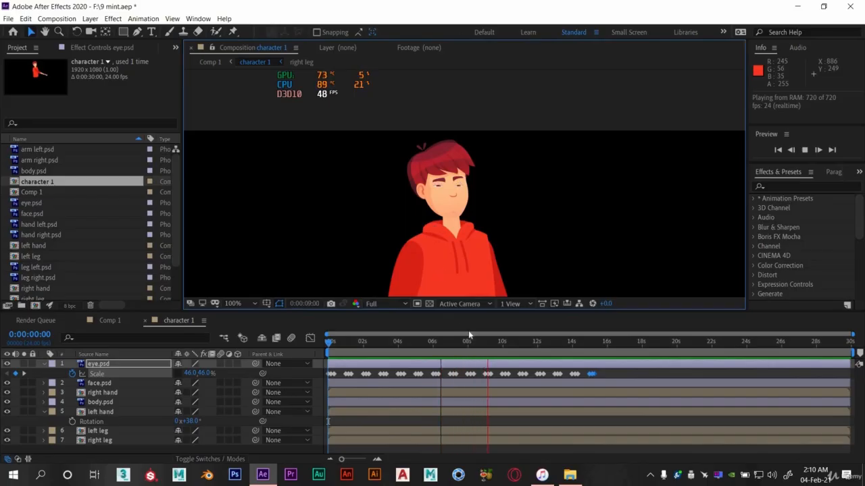
{"action": "left_click", "coordinate": [488, 343]}
{"action": "left_click_drag", "start_coordinate": [424, 348], "coordinate": [329, 344]}
{"action": "left_click_drag", "start_coordinate": [425, 227], "coordinate": [425, 189]}
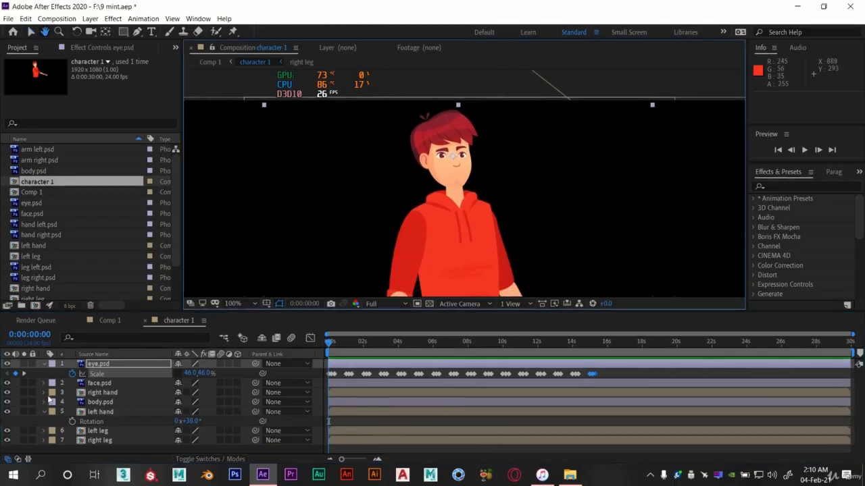
Step: Collapse the eye.psd layer's properties and show the rotation of the right hand layer
{"action": "left_click", "coordinate": [43, 364]}
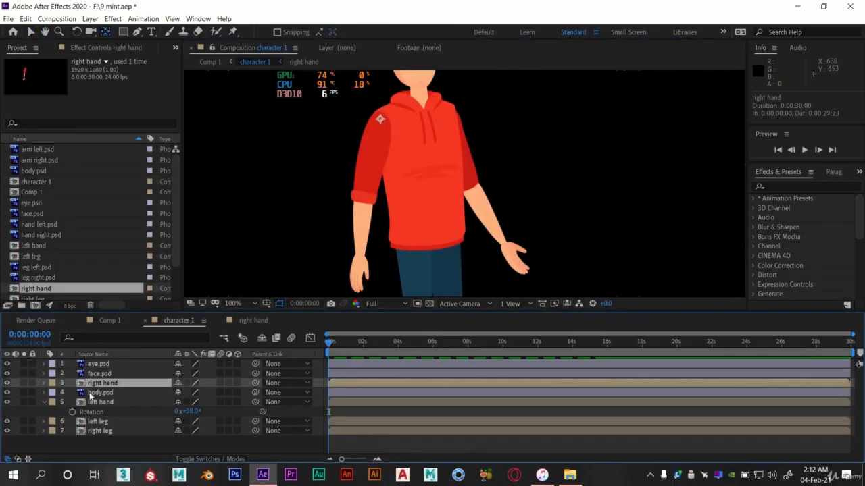
{"action": "key", "text": "r"}
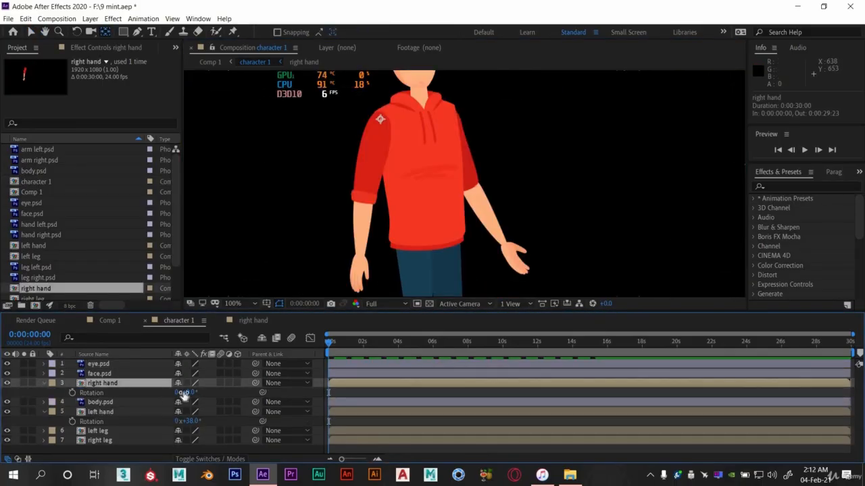
{"action": "mouse_move", "coordinate": [187, 392]}
{"action": "left_mouse_down"}
{"action": "mouse_move", "coordinate": [222, 389]}
{"action": "mouse_move", "coordinate": [187, 393]}
{"action": "left_mouse_up"}
{"action": "key", "text": "ctrl+z"}
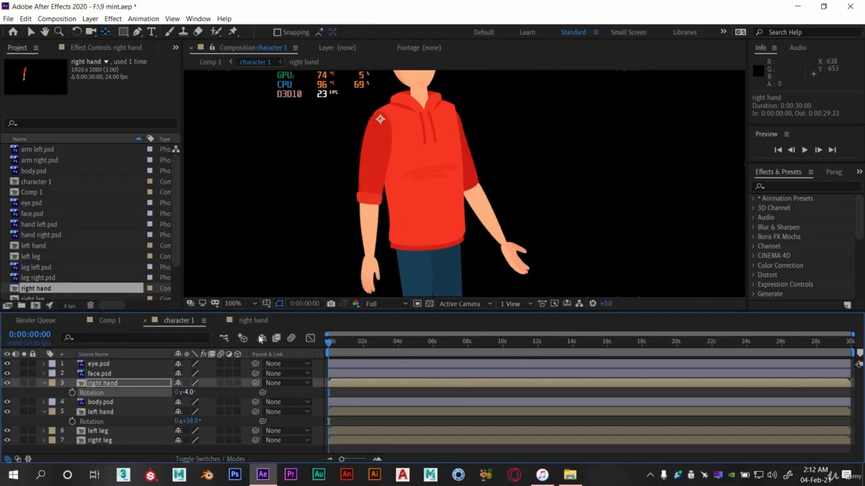
{"action": "key", "text": "ctrl+z"}
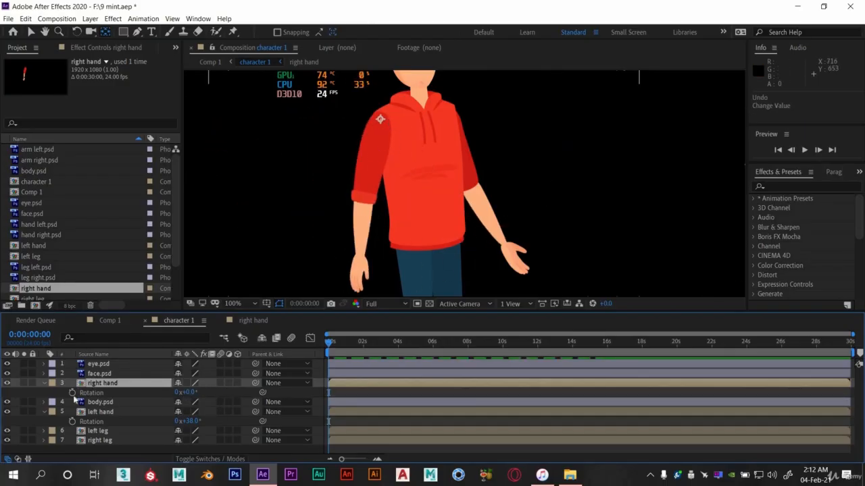
Step: Keyframe the right hand layer's rotation at 0° on the first frame and 15° at 0:00:02:00
{"action": "left_click", "coordinate": [73, 392]}
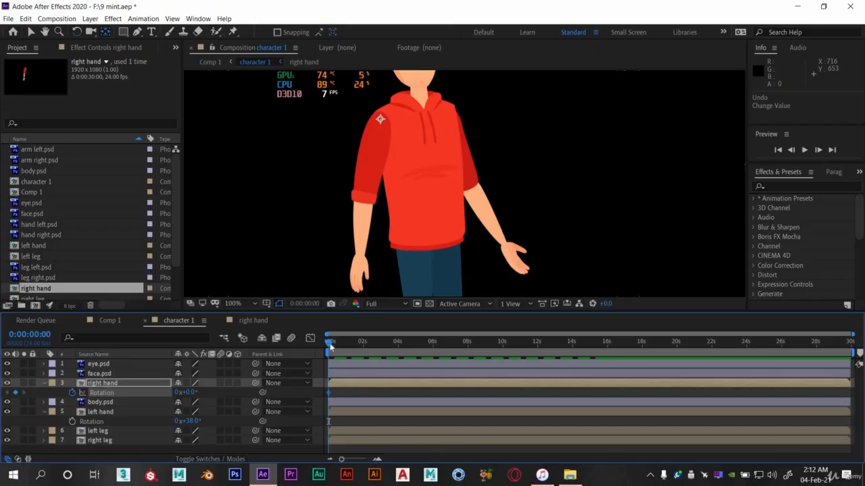
{"action": "mouse_move", "coordinate": [352, 346]}
{"action": "left_mouse_down"}
{"action": "mouse_move", "coordinate": [342, 345]}
{"action": "mouse_move", "coordinate": [365, 349]}
{"action": "left_mouse_up"}
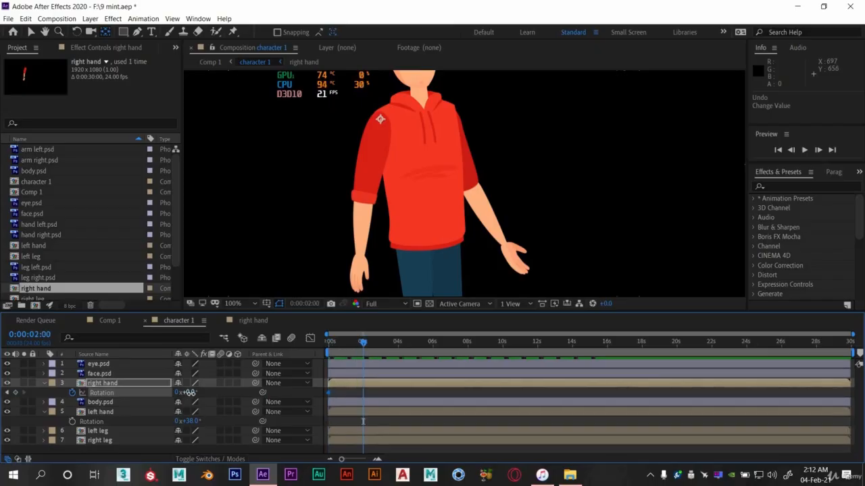
{"action": "left_click_drag", "start_coordinate": [193, 392], "coordinate": [177, 393]}
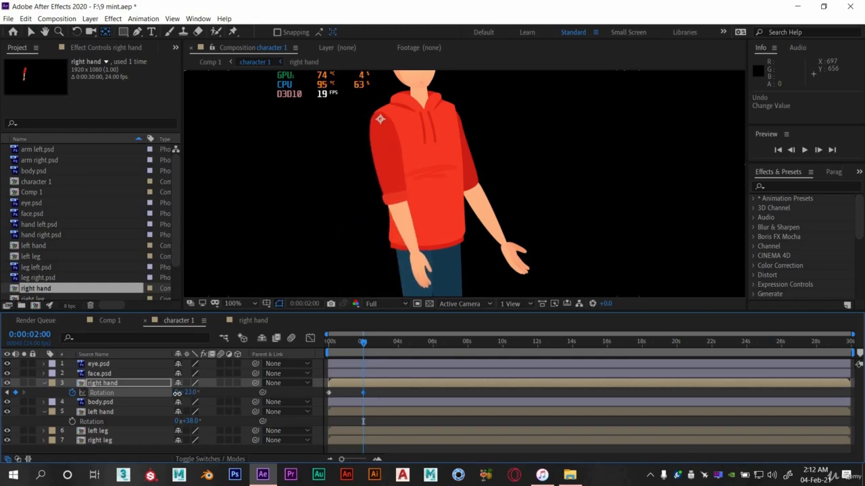
{"action": "left_click_drag", "start_coordinate": [182, 393], "coordinate": [196, 394]}
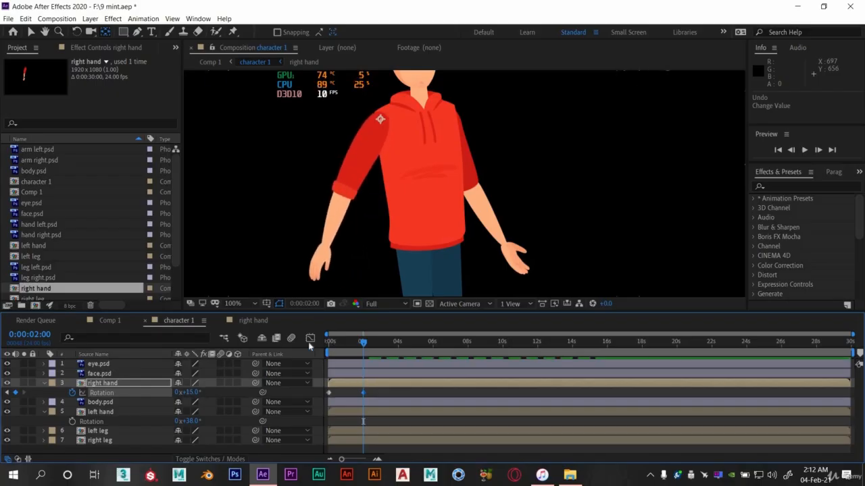
Step: Play the right hand's rotation from the first frame to check the arm swing
{"action": "left_click", "coordinate": [330, 343]}
{"action": "key", "text": "space"}
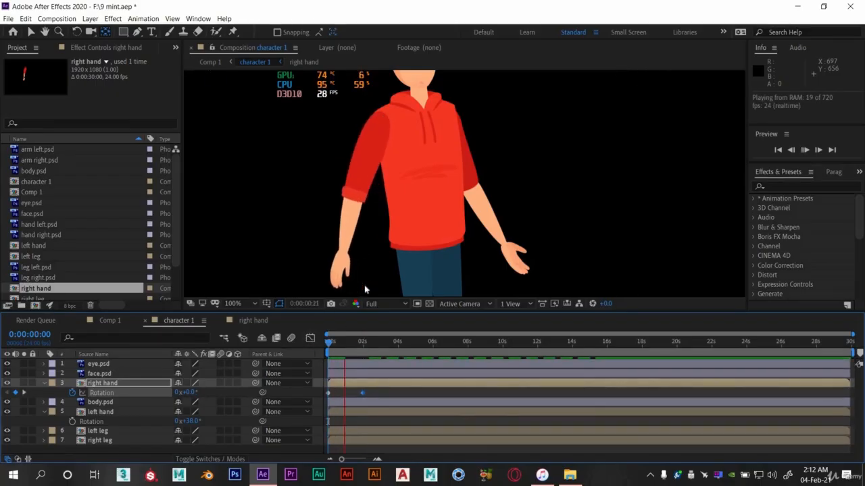
{"action": "key", "text": "space"}
Step: Add a right hand rotation keyframe of -9° at 0:00:04:02 and play the swing from the first frame
{"action": "left_click_drag", "start_coordinate": [359, 343], "coordinate": [399, 343]}
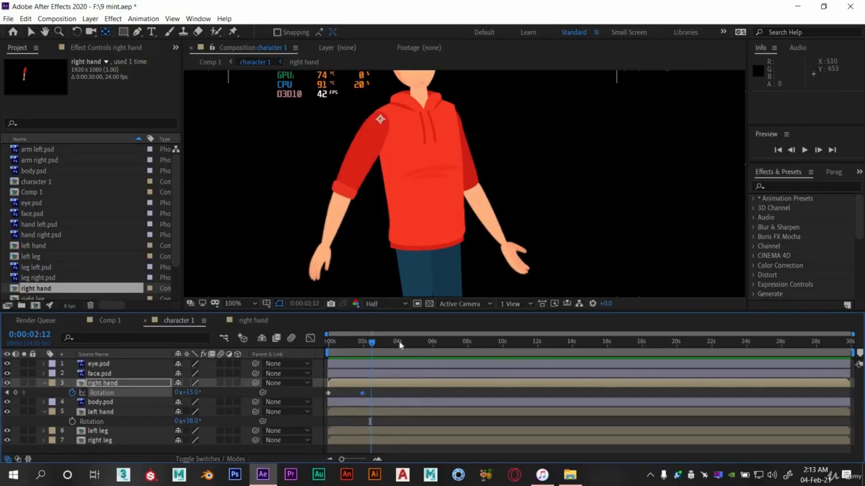
{"action": "left_click_drag", "start_coordinate": [191, 392], "coordinate": [178, 393]}
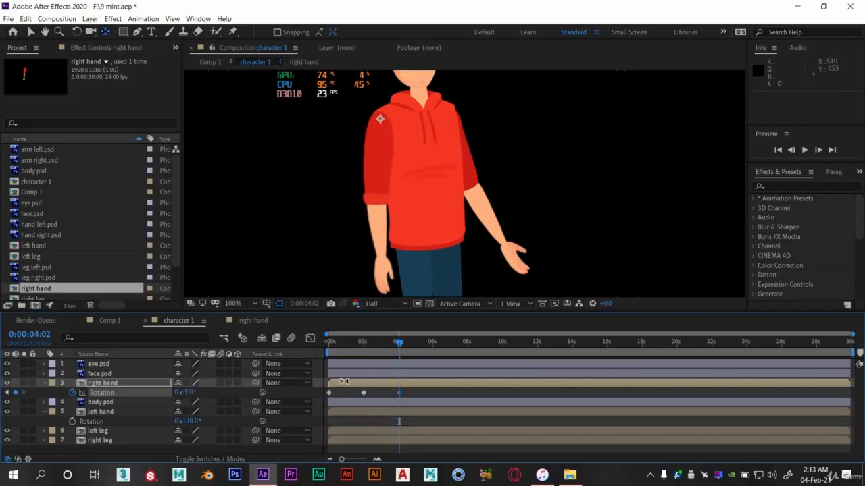
{"action": "key", "text": "space"}
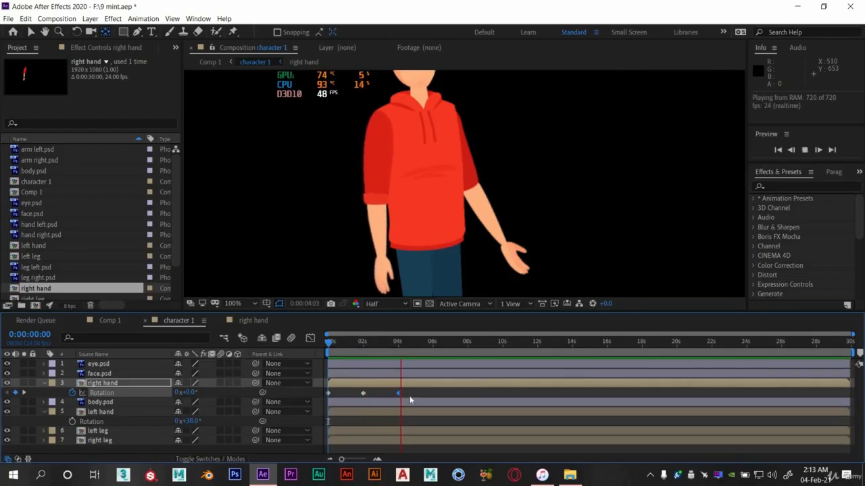
{"action": "key", "text": "space"}
Step: Speed up the arm swing by moving the 15° keyframe to 0:00:01:02 and the -9° keyframe to about 0:00:02:10, and replay it
{"action": "left_click_drag", "start_coordinate": [362, 394], "coordinate": [348, 393]}
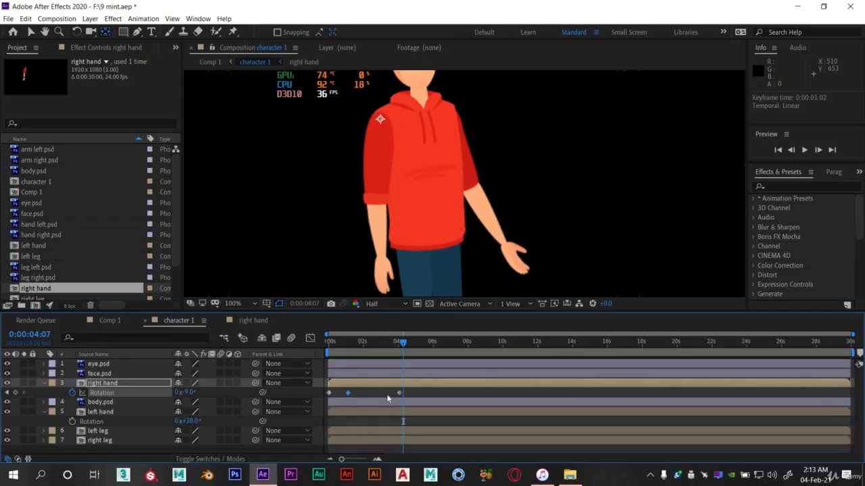
{"action": "left_click_drag", "start_coordinate": [400, 393], "coordinate": [372, 393]}
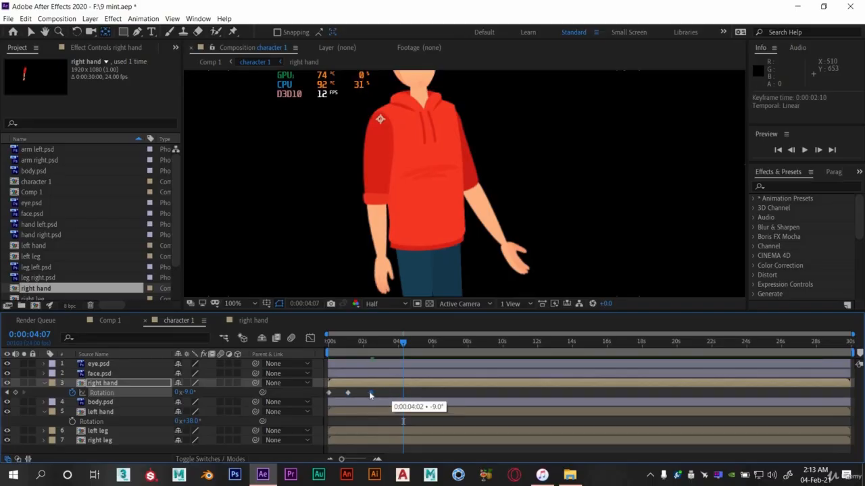
{"action": "left_click_drag", "start_coordinate": [335, 340], "coordinate": [286, 347]}
{"action": "key", "text": "space"}
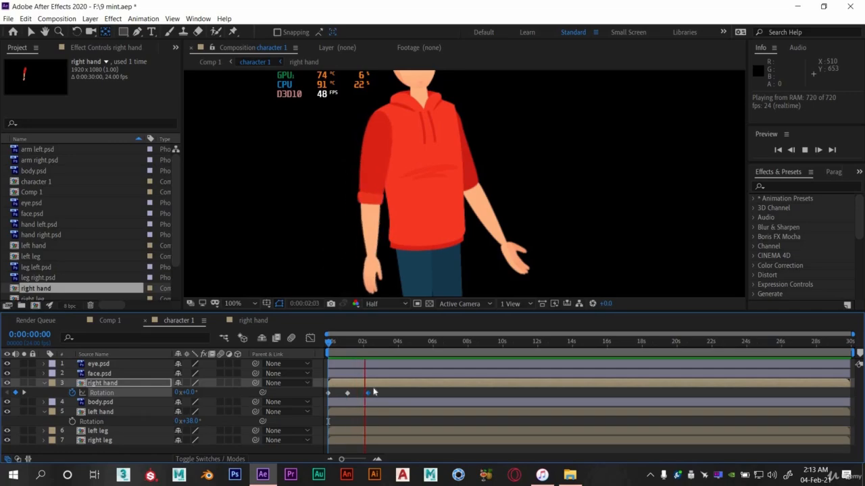
Step: Copy the right hand's first two rotation keyframes, paste them at 0:00:03:08, 0:00:05:09 and 0:00:07:13, and play the animation from the start
{"action": "left_click", "coordinate": [383, 343]}
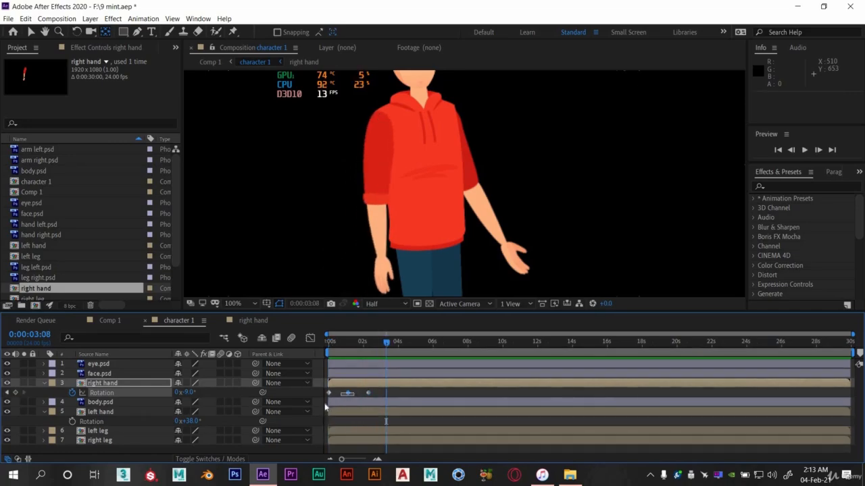
{"action": "left_click_drag", "start_coordinate": [323, 406], "coordinate": [323, 406]}
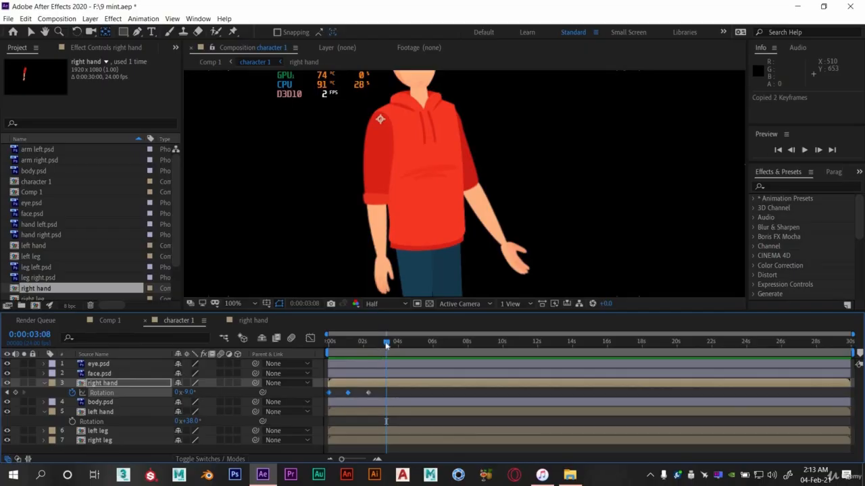
{"action": "key", "text": "ctrl+v"}
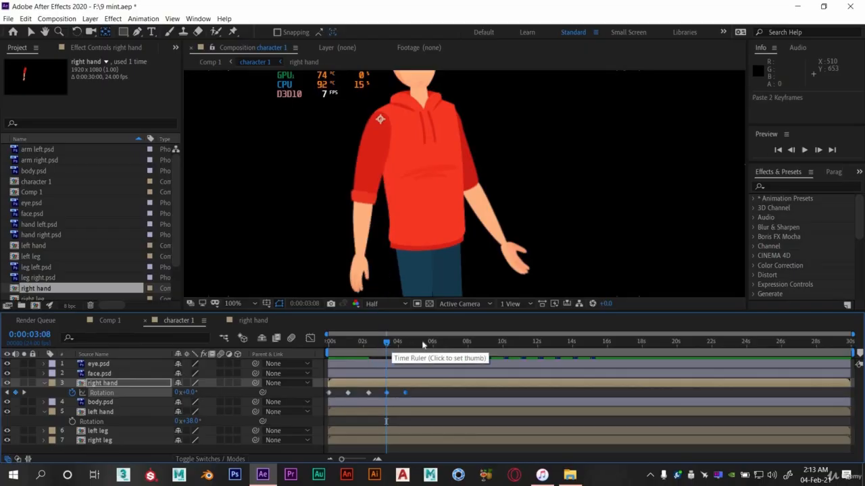
{"action": "left_click", "coordinate": [422, 343]}
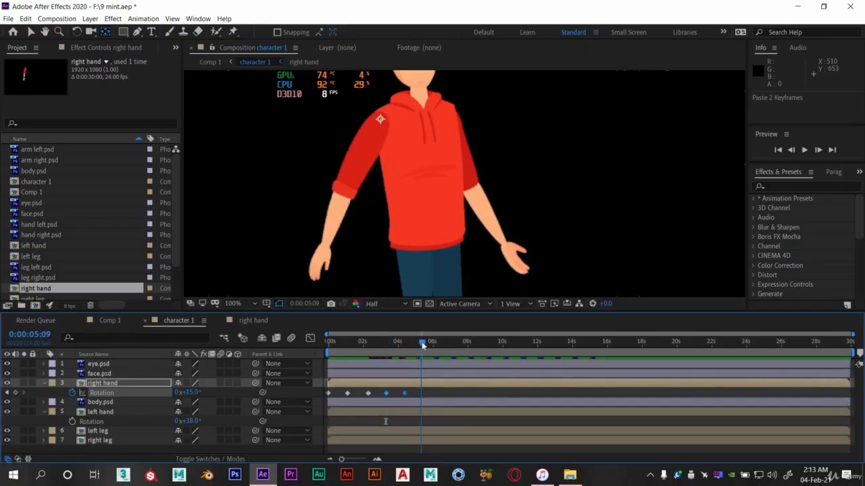
{"action": "key", "text": "ctrl+v"}
{"action": "left_click", "coordinate": [460, 342]}
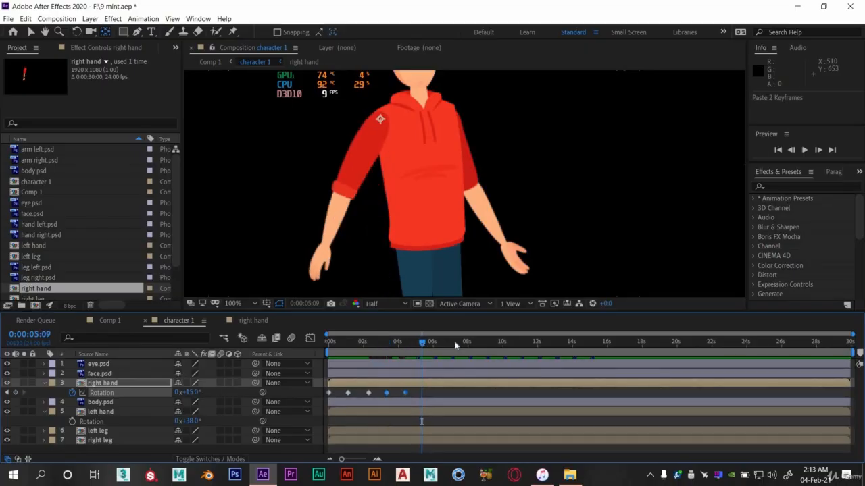
{"action": "left_click", "coordinate": [459, 341]}
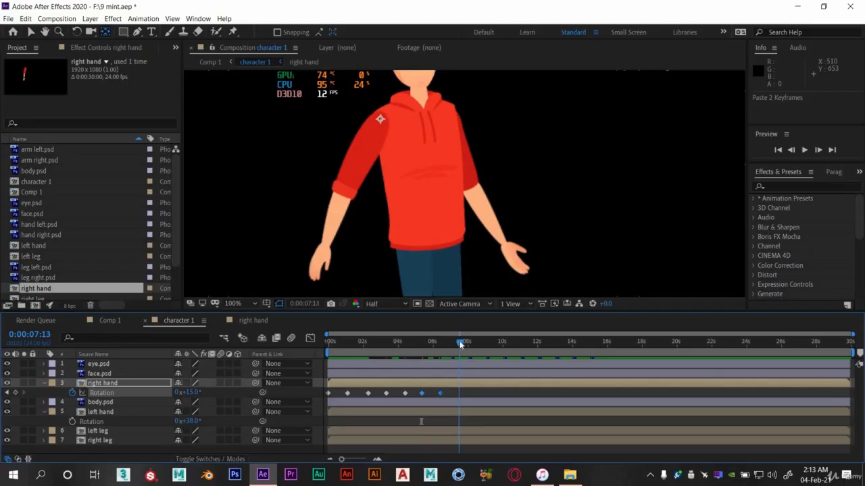
{"action": "key", "text": "ctrl+v"}
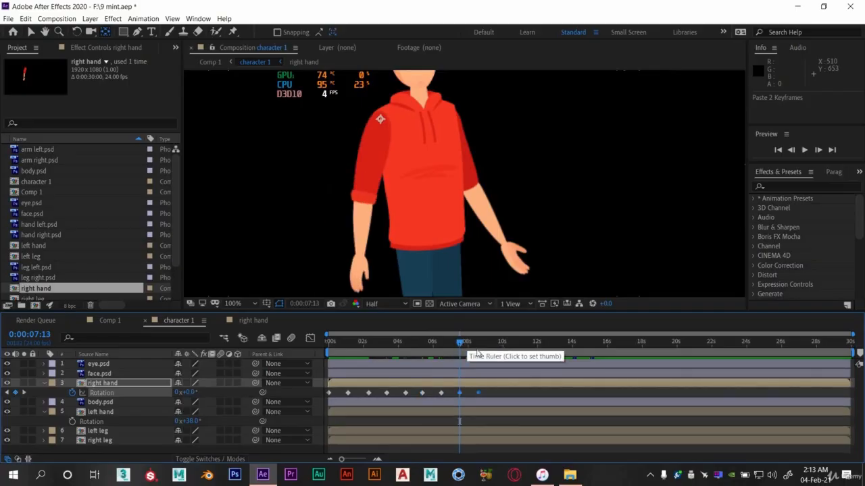
{"action": "left_click_drag", "start_coordinate": [342, 343], "coordinate": [311, 359]}
{"action": "key", "text": "space"}
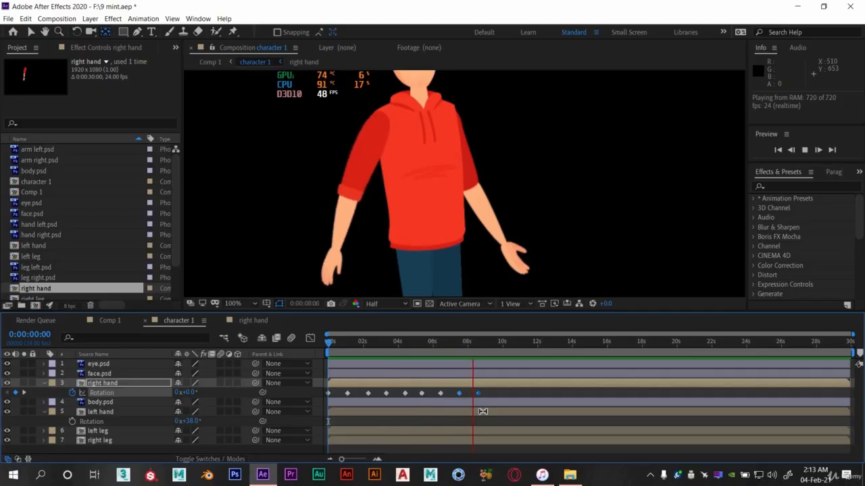
Step: Add a right hand rotation keyframe of about -2° at 0:00:09:14 and return to the first frame
{"action": "left_click", "coordinate": [495, 342]}
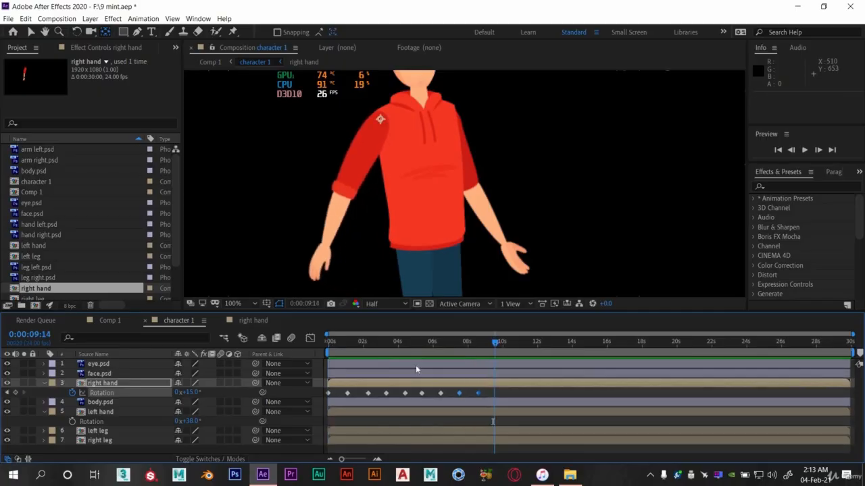
{"action": "left_click_drag", "start_coordinate": [182, 391], "coordinate": [177, 392]}
{"action": "left_click", "coordinate": [328, 342]}
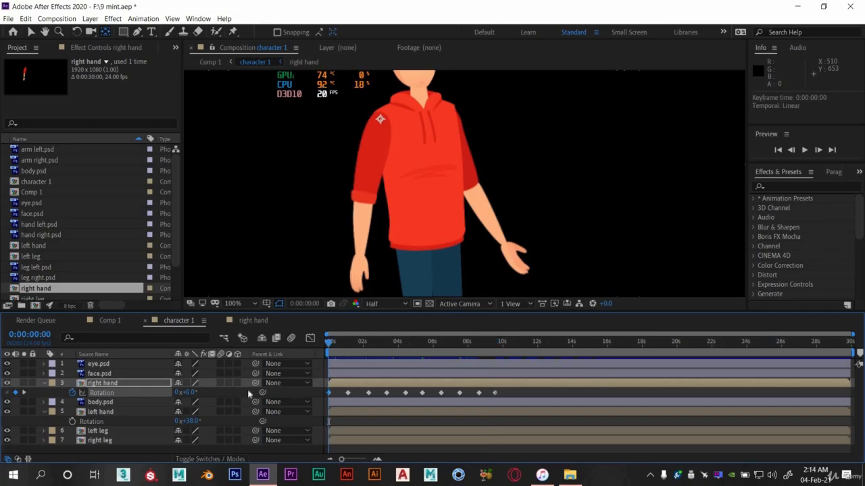
Step: Open the right hand composition and set a 0° rotation keyframe on hand right.psd at the first frame
{"action": "double_click", "coordinate": [121, 383]}
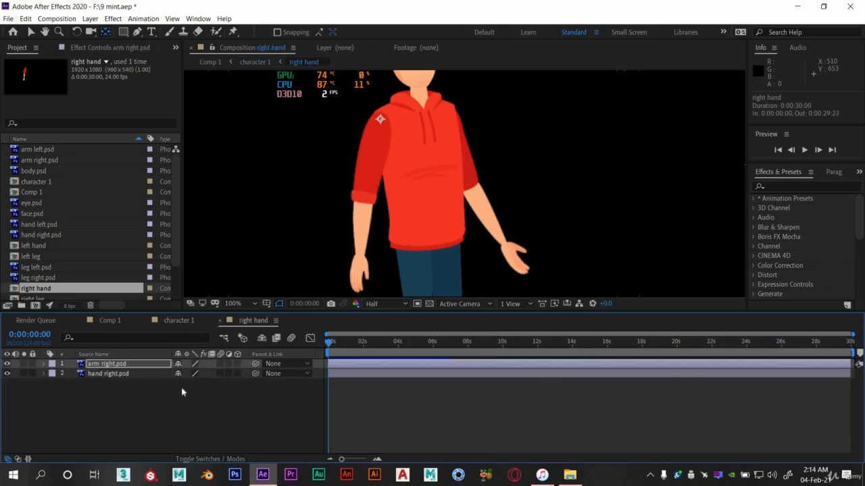
{"action": "left_click", "coordinate": [101, 374]}
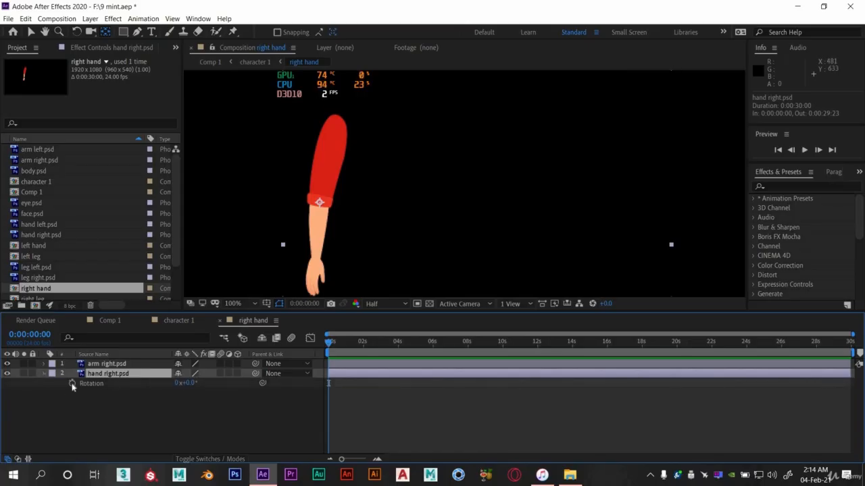
{"action": "left_click", "coordinate": [72, 383]}
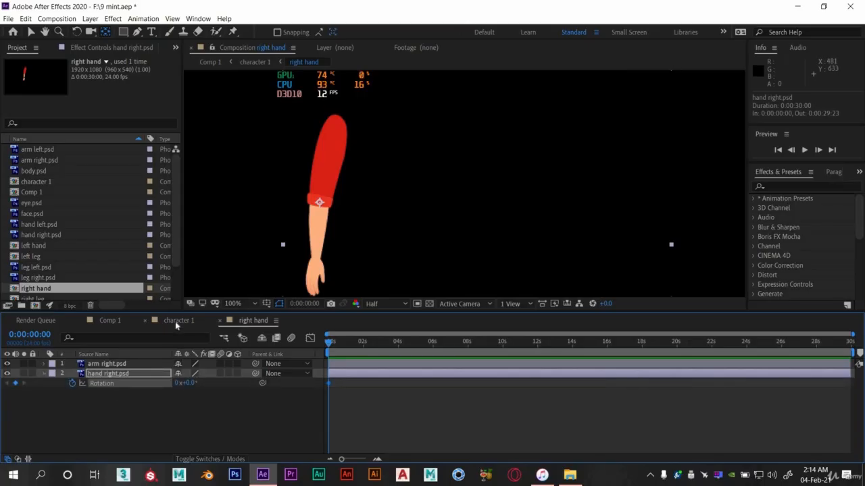
Step: Match the arm's keyframe time of 0:00:01:02 and add a -15° rotation keyframe there on hand right.psd
{"action": "left_click", "coordinate": [175, 321]}
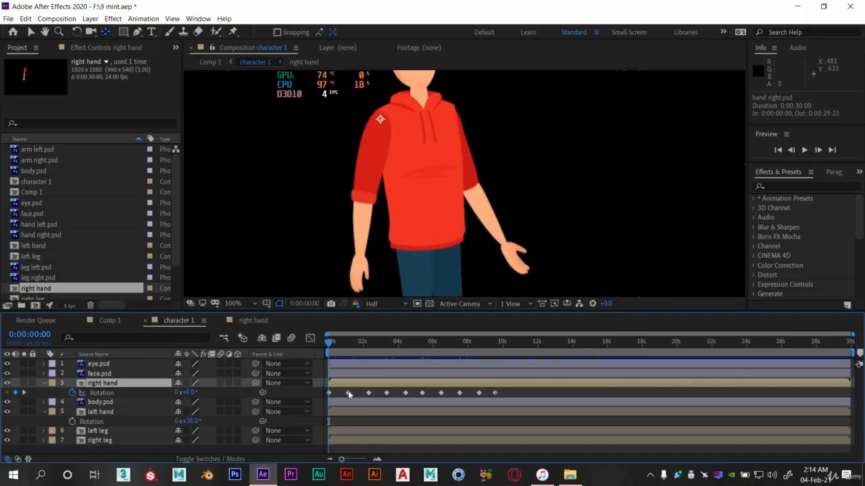
{"action": "left_click", "coordinate": [24, 393]}
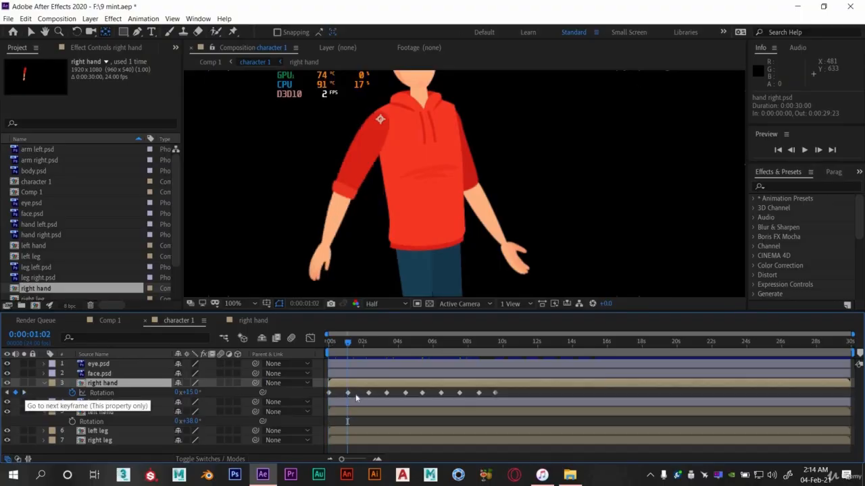
{"action": "left_click", "coordinate": [255, 320]}
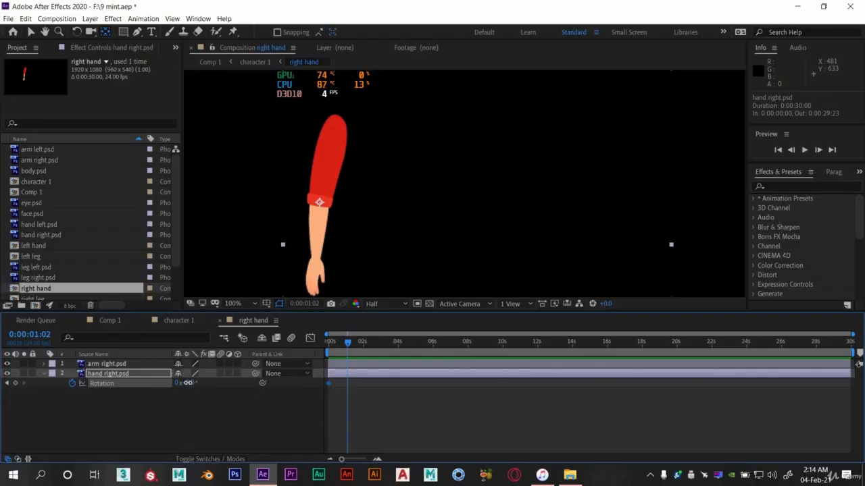
{"action": "left_click_drag", "start_coordinate": [188, 383], "coordinate": [179, 383]}
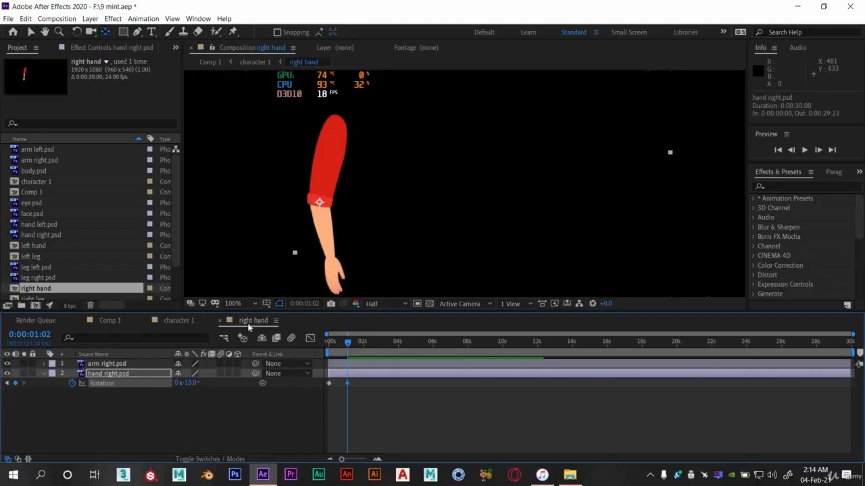
{"action": "left_click", "coordinate": [178, 321]}
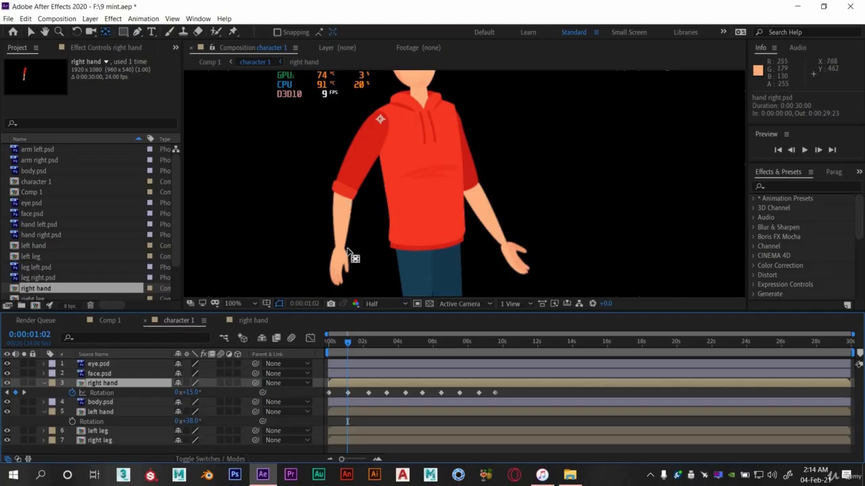
Step: Preview the forearm bend together with the arm swing in the character 1 composition
{"action": "left_click_drag", "start_coordinate": [361, 344], "coordinate": [370, 348]}
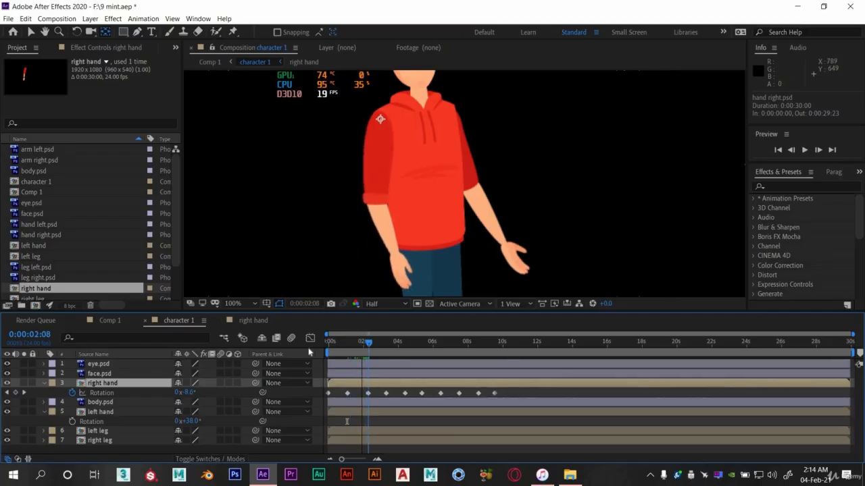
{"action": "key", "text": "Home"}
{"action": "key", "text": "space"}
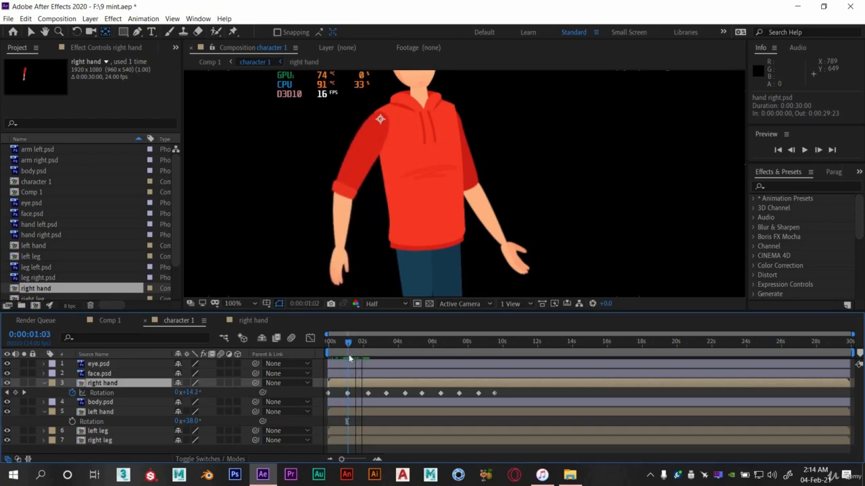
Step: Move the -15° rotation keyframe of hand right.psd to 0:00:02:07, in line with the arm's forward swing
{"action": "left_click_drag", "start_coordinate": [365, 356], "coordinate": [367, 395]}
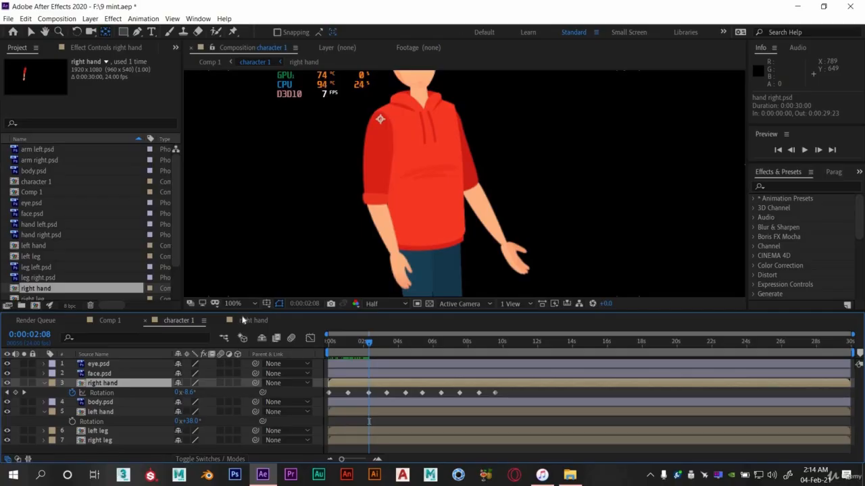
{"action": "left_click", "coordinate": [242, 320]}
{"action": "left_click_drag", "start_coordinate": [348, 383], "coordinate": [368, 386]}
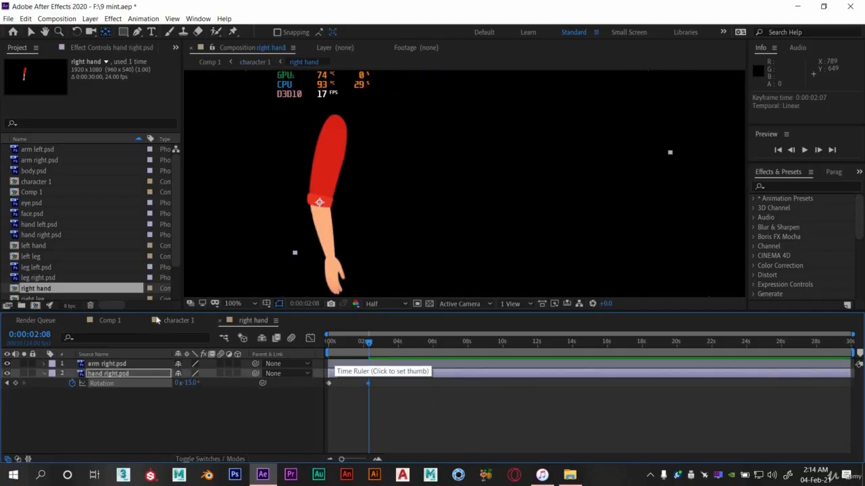
Step: Play the character 1 composition from the first frame to check the retimed forearm bend
{"action": "left_click", "coordinate": [179, 321]}
{"action": "key", "text": "space"}
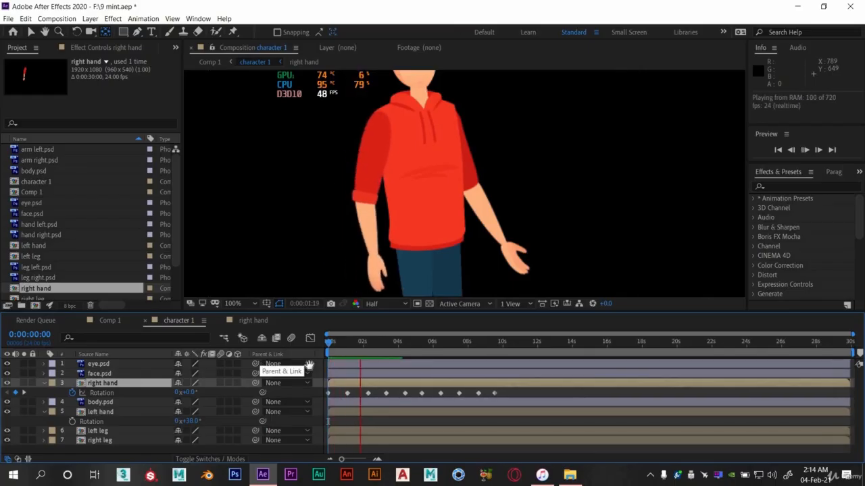
{"action": "left_click", "coordinate": [372, 343]}
Step: Copy the first rotation keyframe of hand right.psd and paste it at 0:00:04:10, matching the arm's keyframe
{"action": "left_click", "coordinate": [403, 343]}
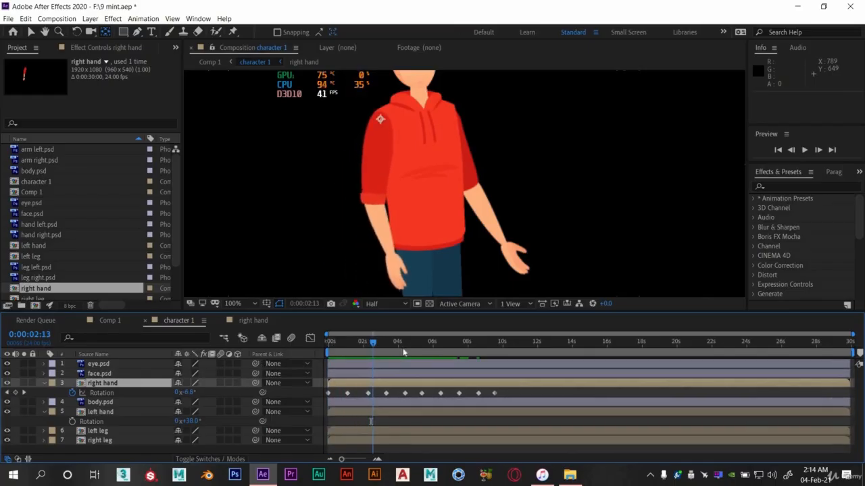
{"action": "left_click", "coordinate": [24, 393]}
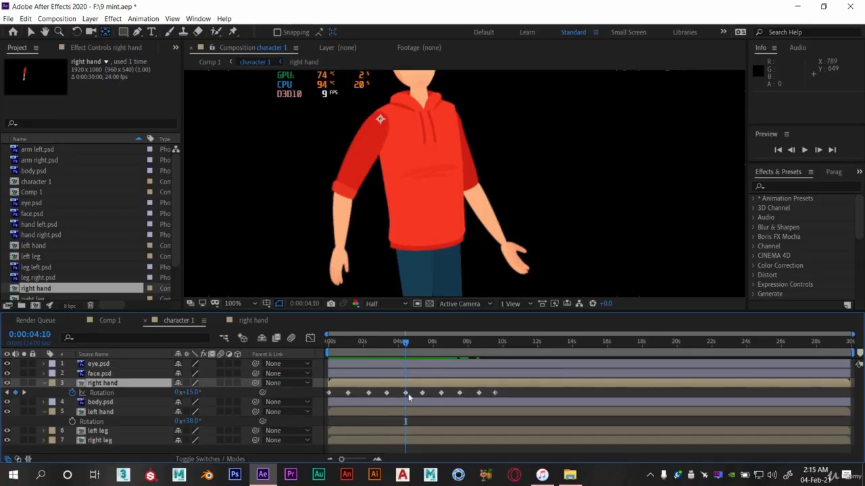
{"action": "left_click", "coordinate": [248, 321]}
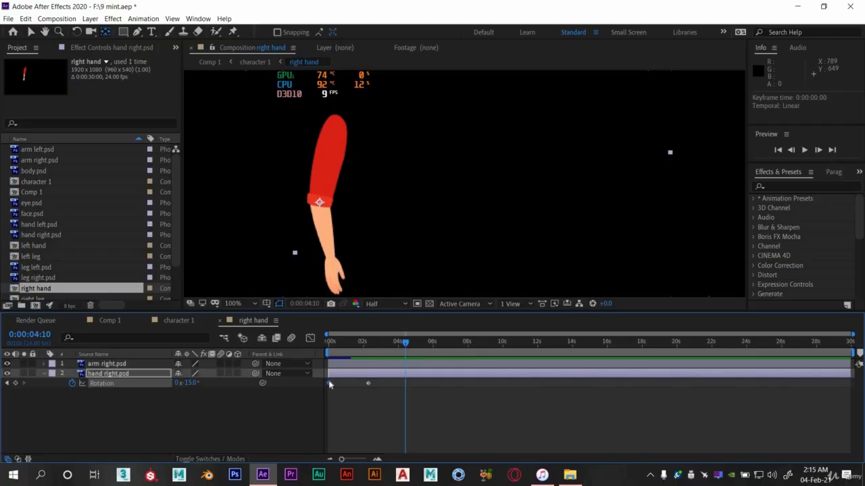
{"action": "key", "text": "ctrl+c"}
{"action": "key", "text": "ctrl+v"}
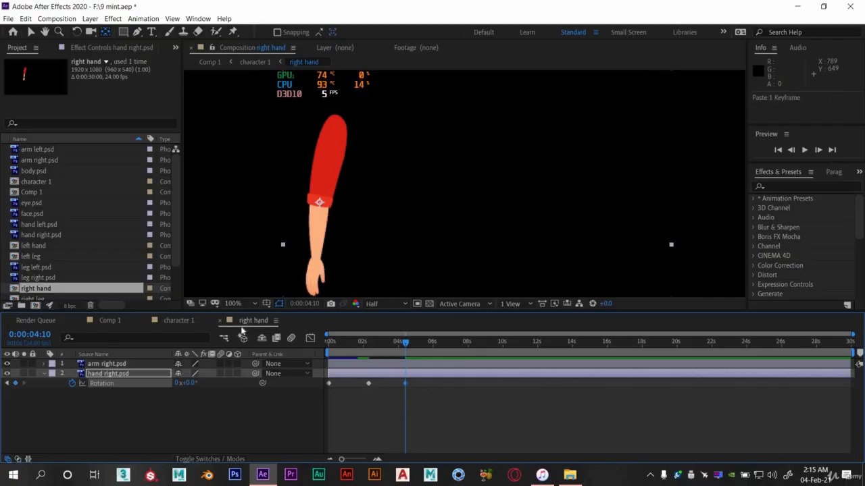
Step: Play the forearm motion in the right hand composition, and check it with the arm swing in character 1
{"action": "key", "text": "space"}
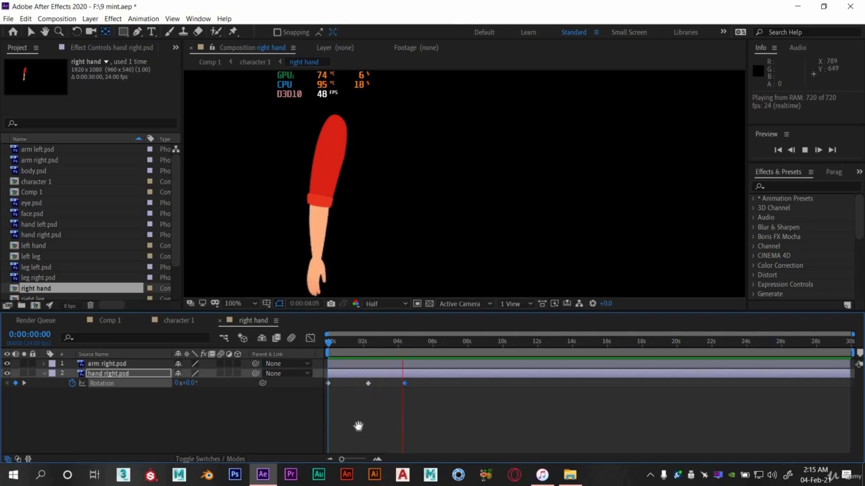
{"action": "key", "text": "space"}
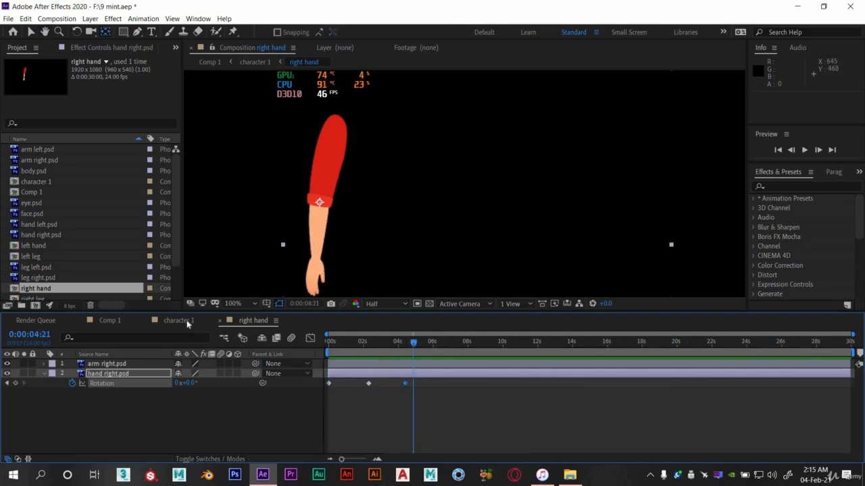
{"action": "key", "text": "shift+Escape"}
{"action": "key", "text": "Home"}
{"action": "key", "text": "space"}
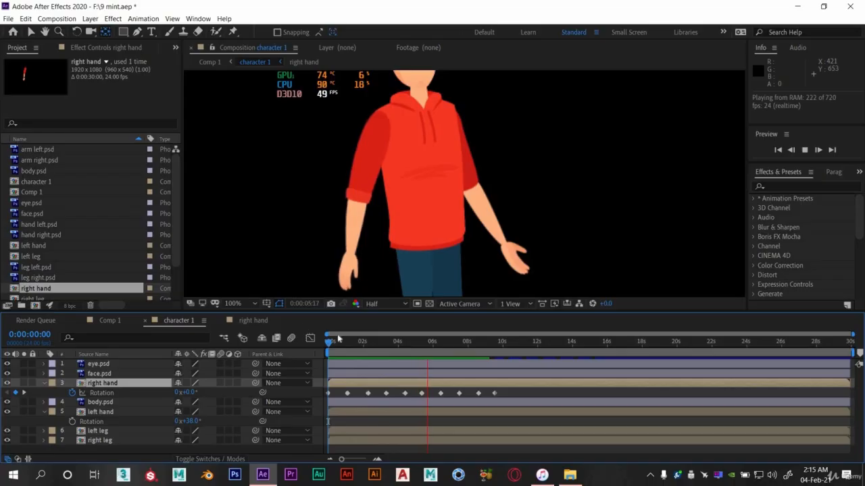
{"action": "key", "text": "space"}
{"action": "left_click_drag", "start_coordinate": [416, 343], "coordinate": [388, 350]}
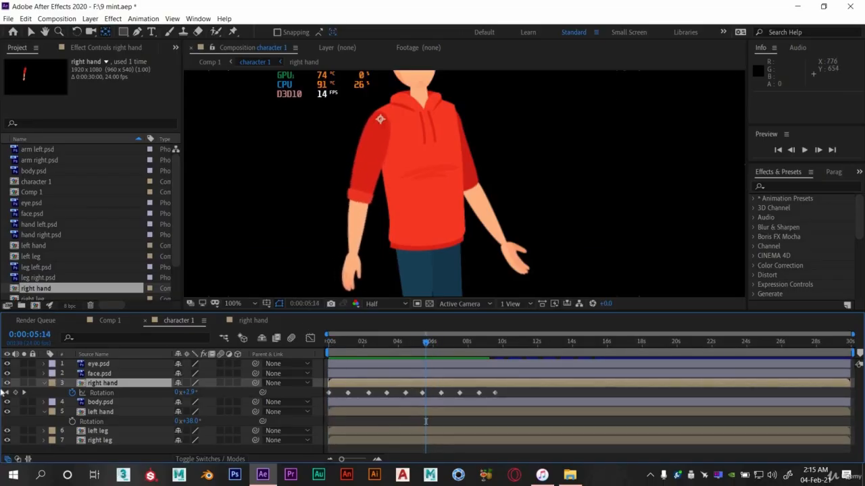
Step: Step back to the right hand's keyframe at 0:00:03:08 and compare the forearm's rotation there
{"action": "left_click", "coordinate": [9, 392]}
{"action": "left_click", "coordinate": [8, 392]}
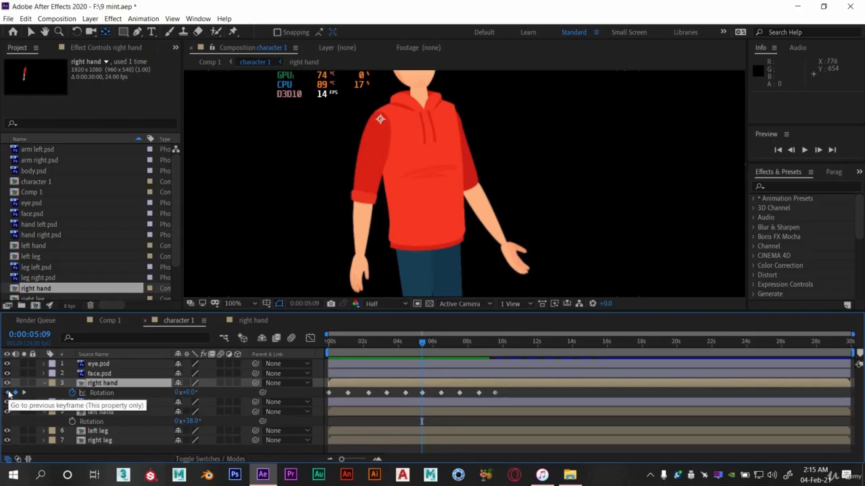
{"action": "left_click", "coordinate": [8, 392]}
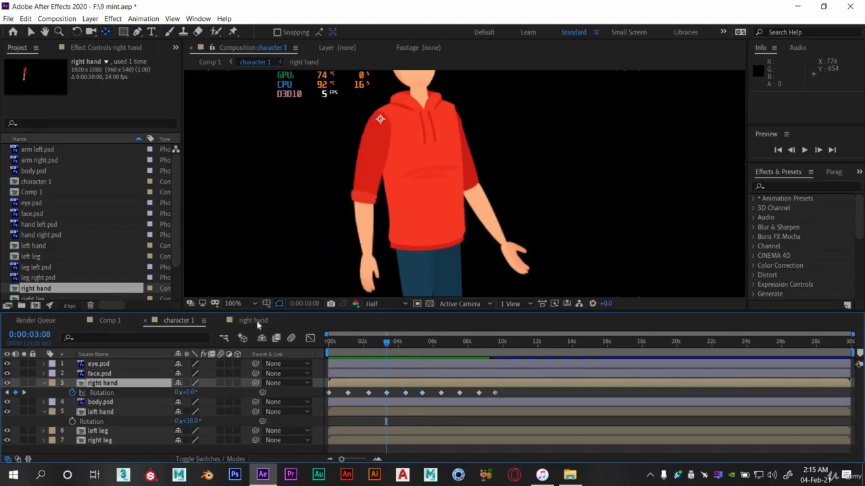
{"action": "double_click", "coordinate": [392, 384]}
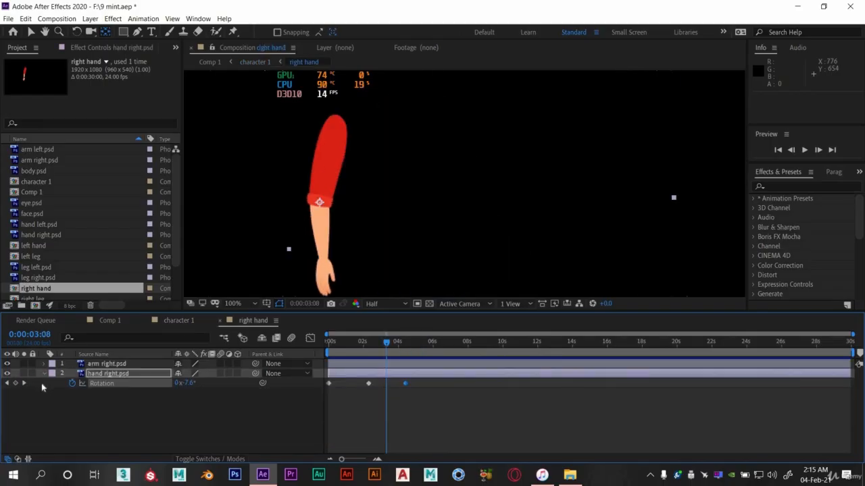
{"action": "left_click", "coordinate": [180, 323]}
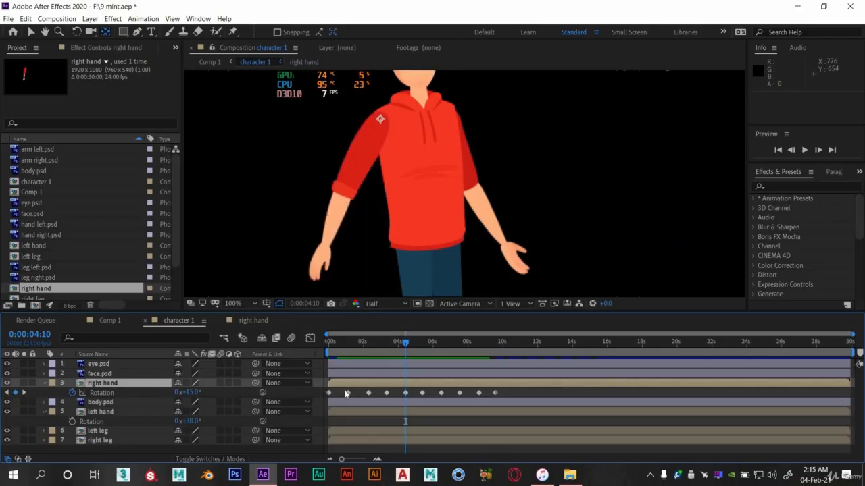
Step: Go to the arm's keyframe at 0:00:05:09 and copy the three rotation keyframes of hand right.psd
{"action": "left_click", "coordinate": [24, 393]}
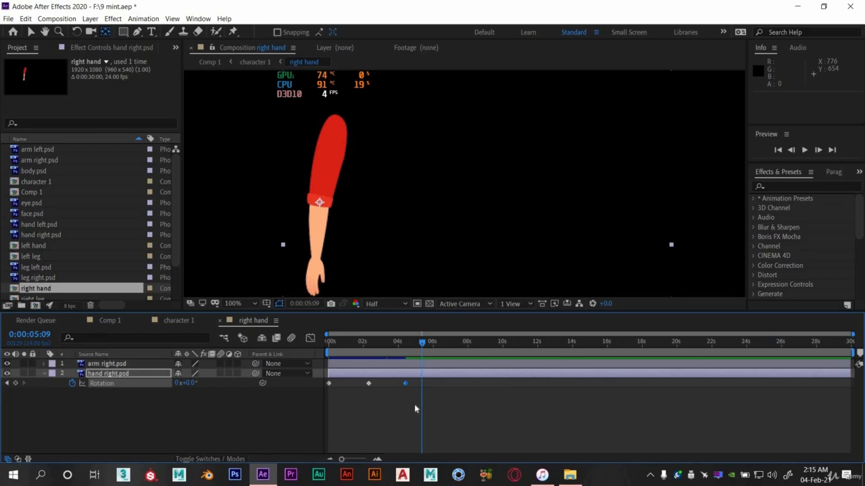
{"action": "left_click_drag", "start_coordinate": [416, 405], "coordinate": [317, 380]}
{"action": "key", "text": "ctrl+c"}
{"action": "left_click", "coordinate": [179, 321]}
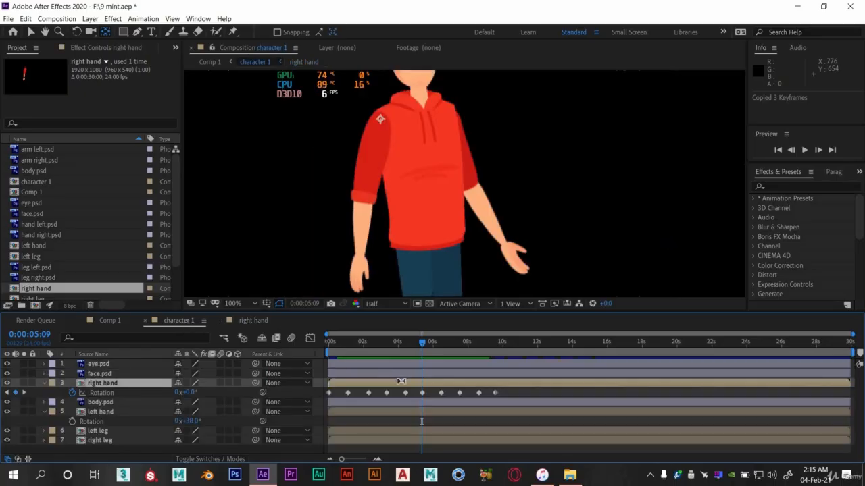
{"action": "key", "text": "ctrl+v"}
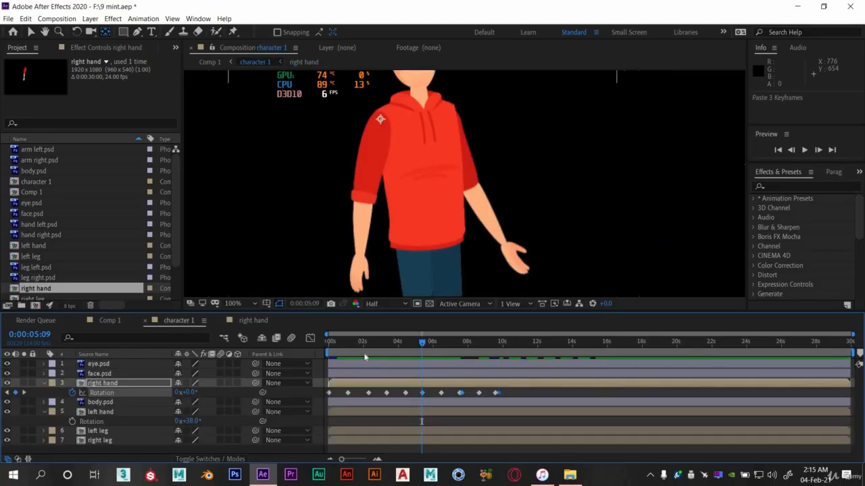
{"action": "key", "text": "ctrl+z"}
Step: Paste the three copied rotation keyframes onto hand right.psd at 0:00:05:09 and return to the character 1 composition
{"action": "left_click", "coordinate": [255, 320]}
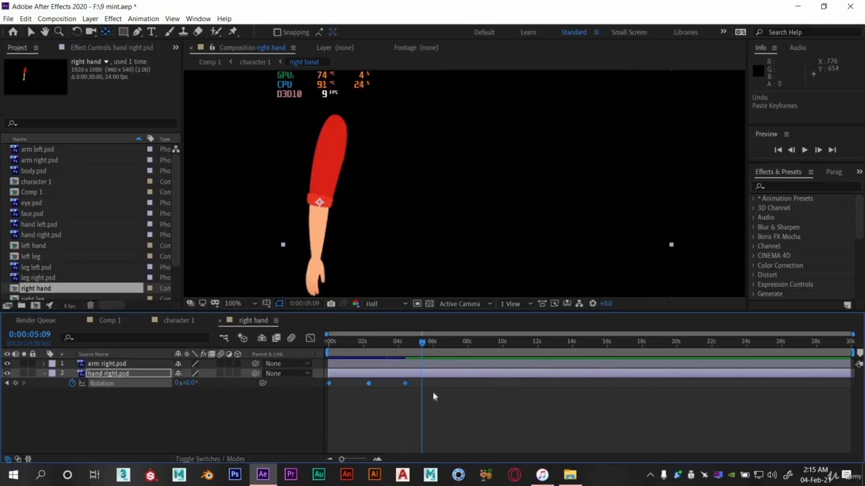
{"action": "key", "text": "ctrl+v"}
{"action": "left_click", "coordinate": [180, 321]}
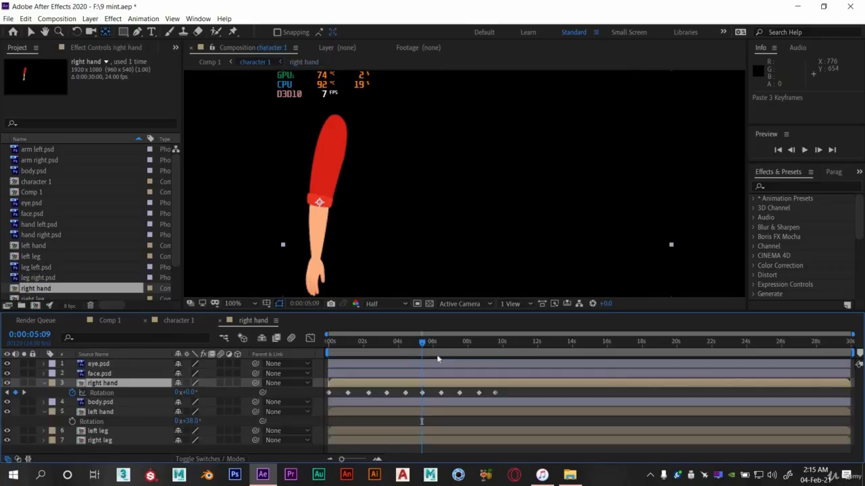
Step: Scrub through the repeated arm swing to about 0:00:09:20 and play the animation from the first frame
{"action": "key", "text": "space"}
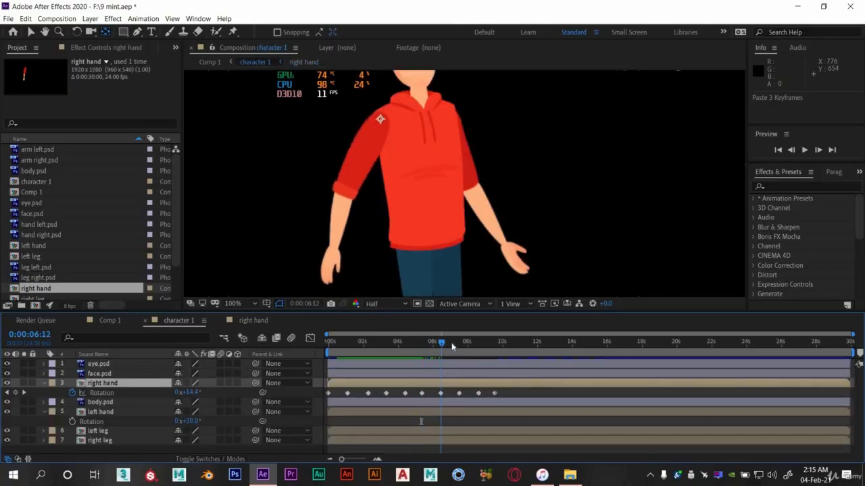
{"action": "mouse_move", "coordinate": [475, 347]}
{"action": "left_mouse_down"}
{"action": "mouse_move", "coordinate": [499, 350]}
{"action": "mouse_move", "coordinate": [490, 351]}
{"action": "left_mouse_up"}
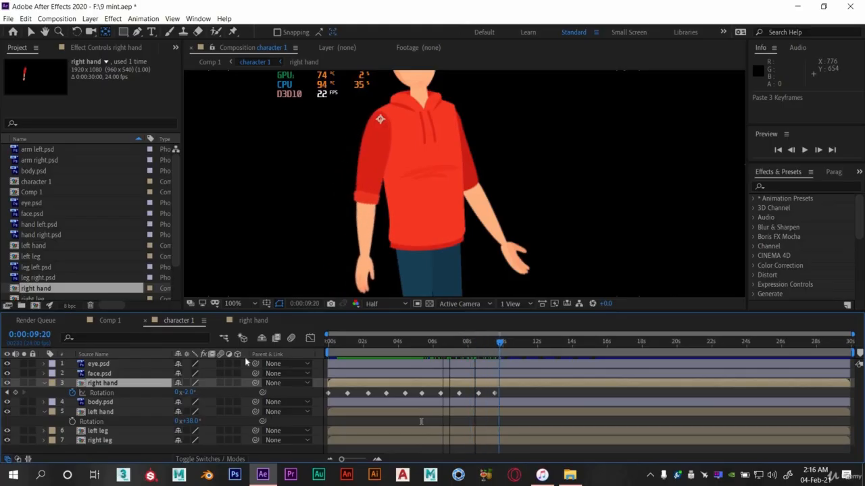
{"action": "key", "text": "space"}
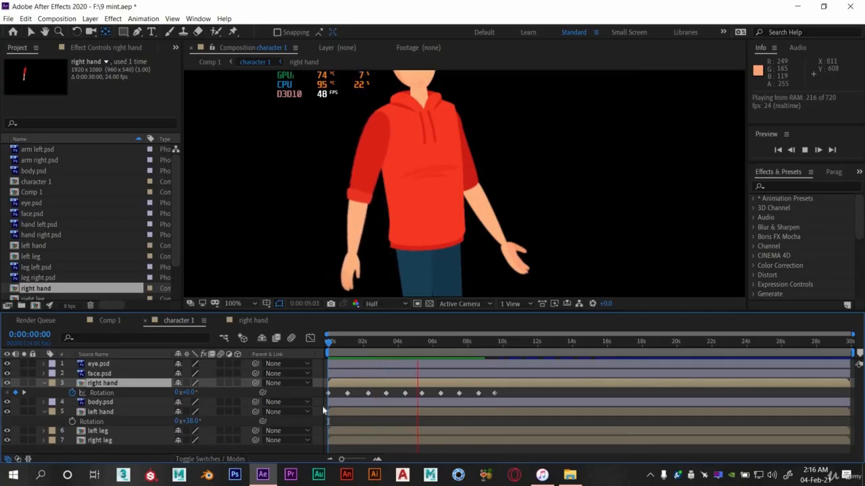
Step: Stop playback and delete the rotation keyframe of hand right.psd at 0:00:05:09 in the right hand composition
{"action": "key", "text": "space"}
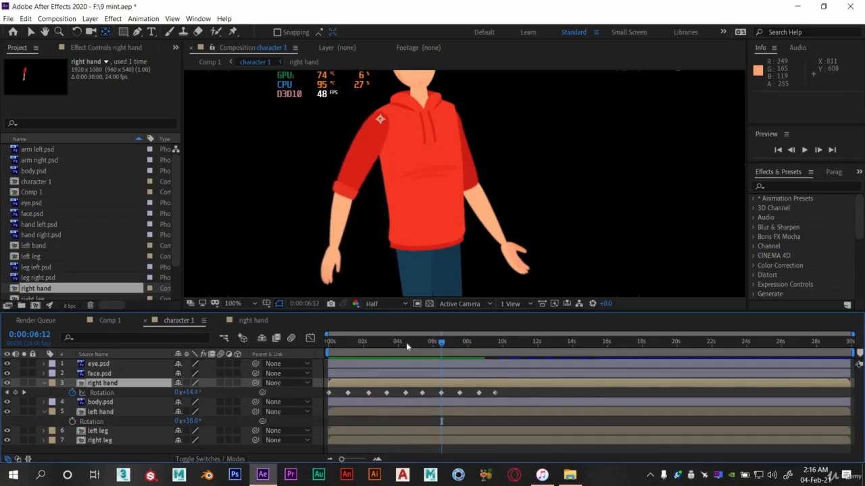
{"action": "left_click_drag", "start_coordinate": [405, 343], "coordinate": [422, 344]}
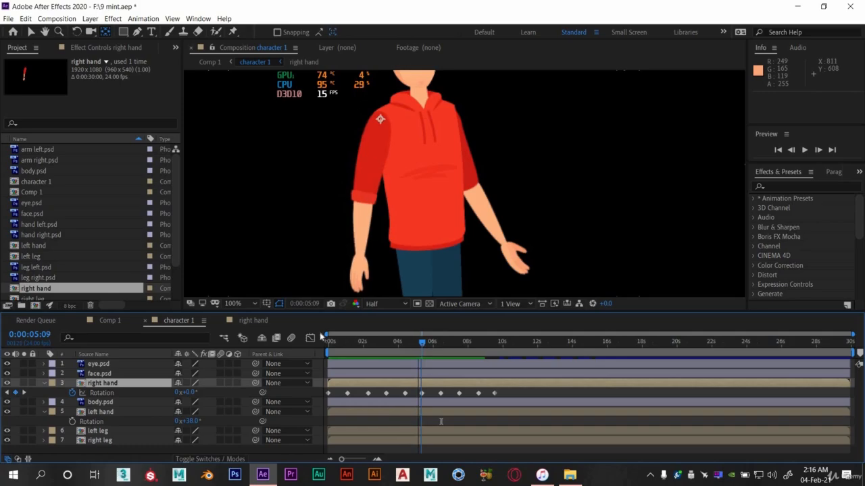
{"action": "left_click", "coordinate": [253, 320]}
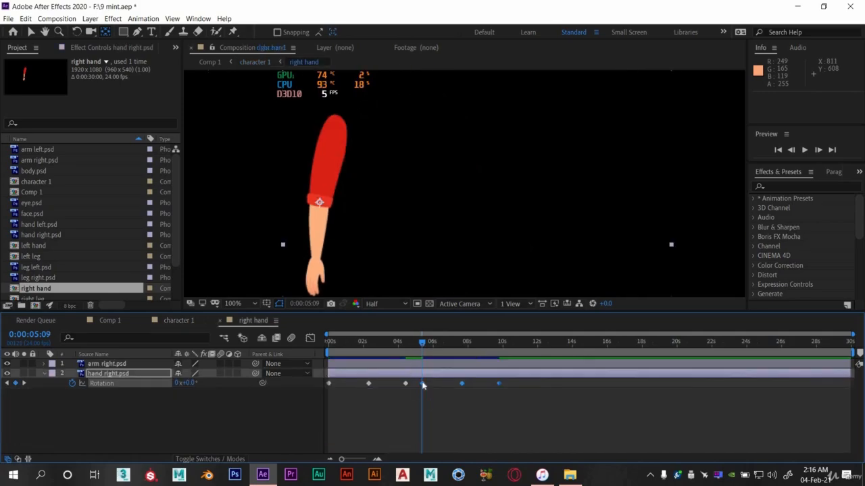
{"action": "left_click", "coordinate": [416, 387]}
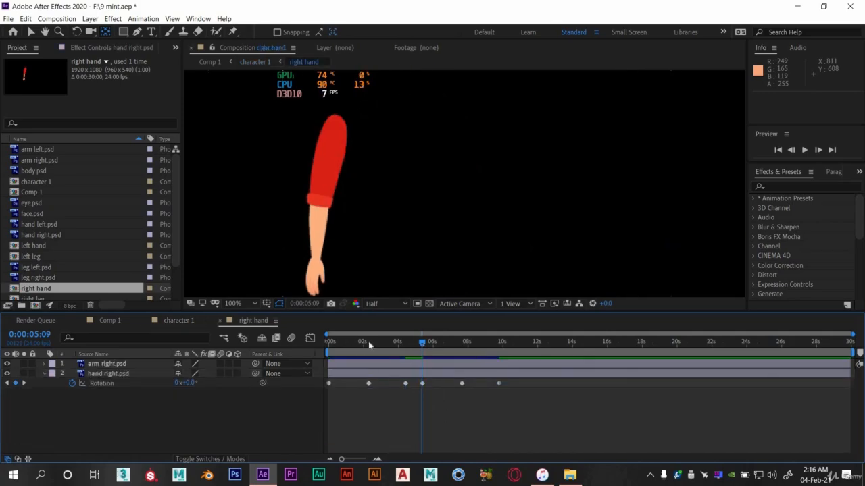
{"action": "left_click", "coordinate": [369, 341]}
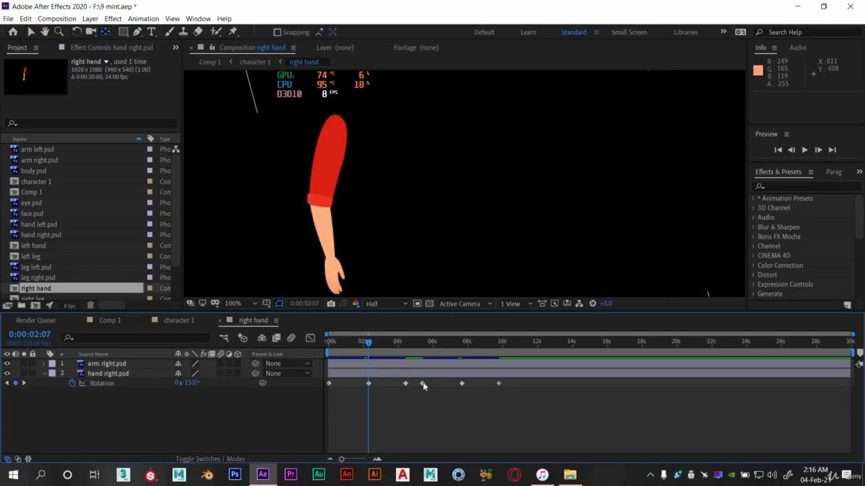
{"action": "left_click", "coordinate": [423, 384]}
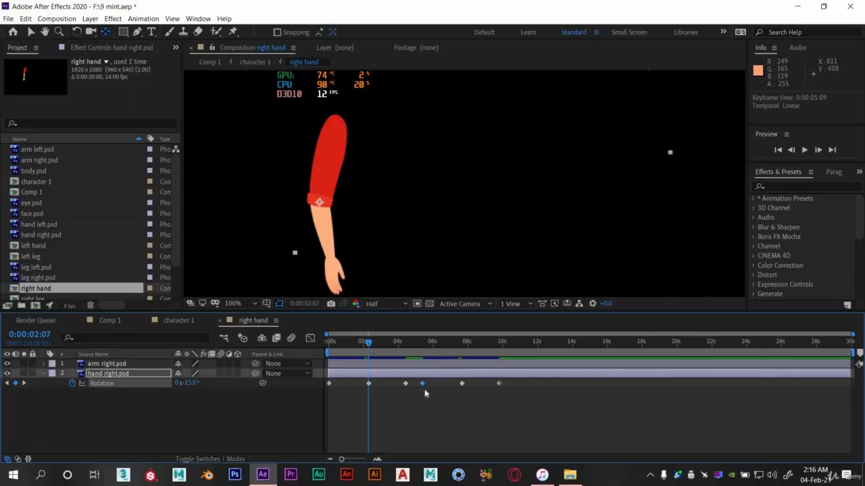
{"action": "key", "text": "Delete"}
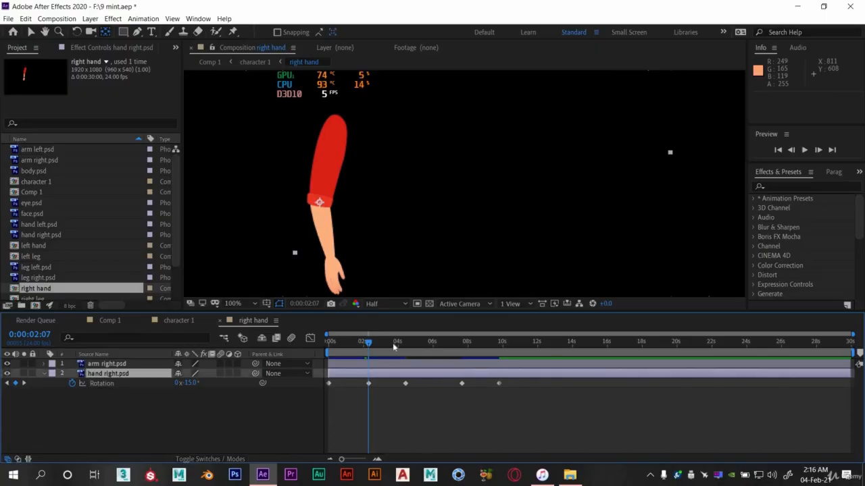
Step: Compare the arm's swing around 0:00:05:09 in character 1, and move hand right.psd's second-to-last rotation keyframe to 0:00:05:08
{"action": "left_click_drag", "start_coordinate": [394, 344], "coordinate": [432, 351]}
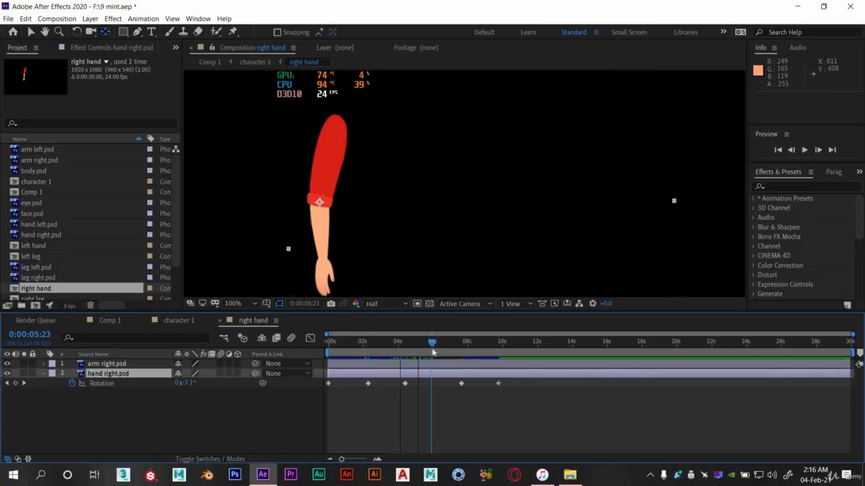
{"action": "left_click", "coordinate": [181, 321]}
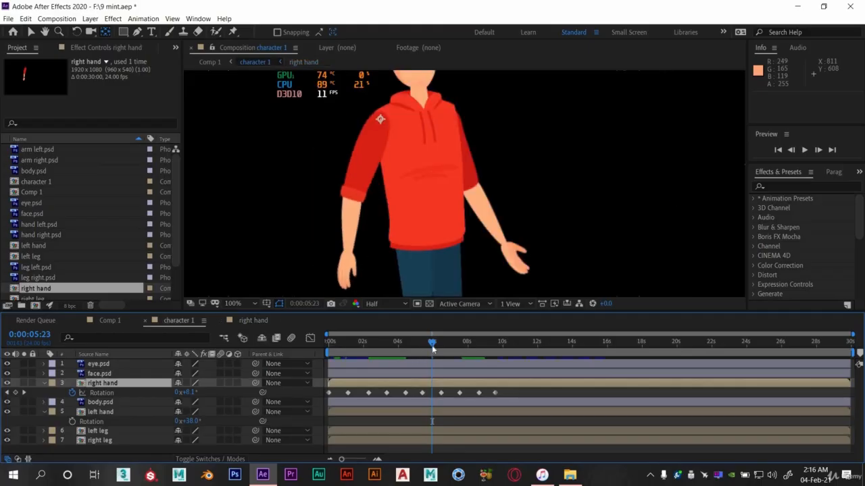
{"action": "mouse_move", "coordinate": [435, 346]}
{"action": "left_mouse_down"}
{"action": "mouse_move", "coordinate": [448, 345]}
{"action": "mouse_move", "coordinate": [383, 348]}
{"action": "mouse_move", "coordinate": [422, 346]}
{"action": "left_mouse_up"}
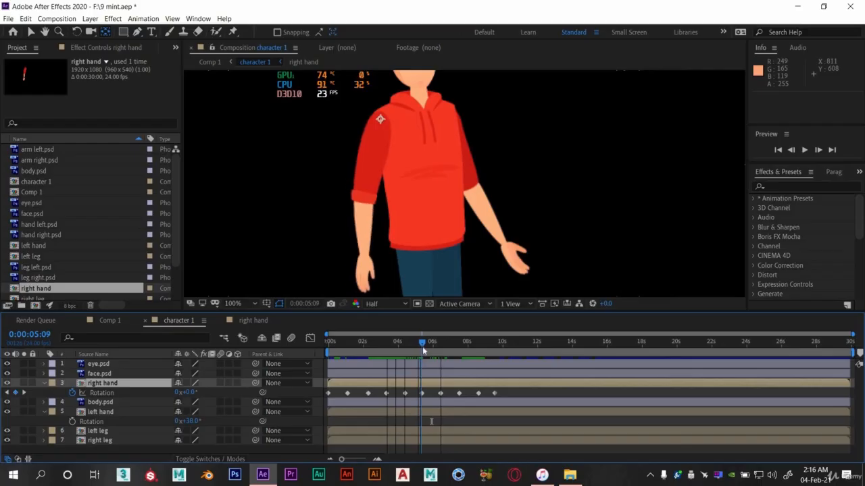
{"action": "double_click", "coordinate": [371, 382]}
{"action": "left_click_drag", "start_coordinate": [462, 385], "coordinate": [422, 385]}
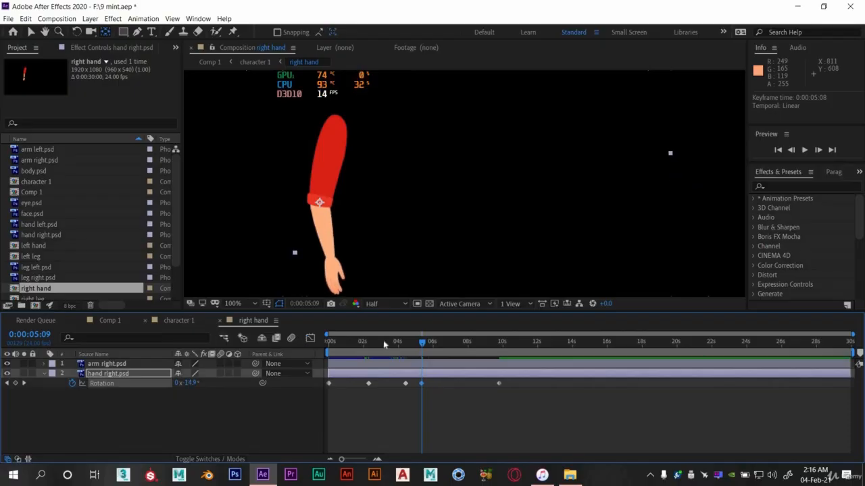
Step: Preview the adjusted swing in character 1 and move hand right.psd's last rotation keyframe to 0:00:06:11
{"action": "key", "text": "space"}
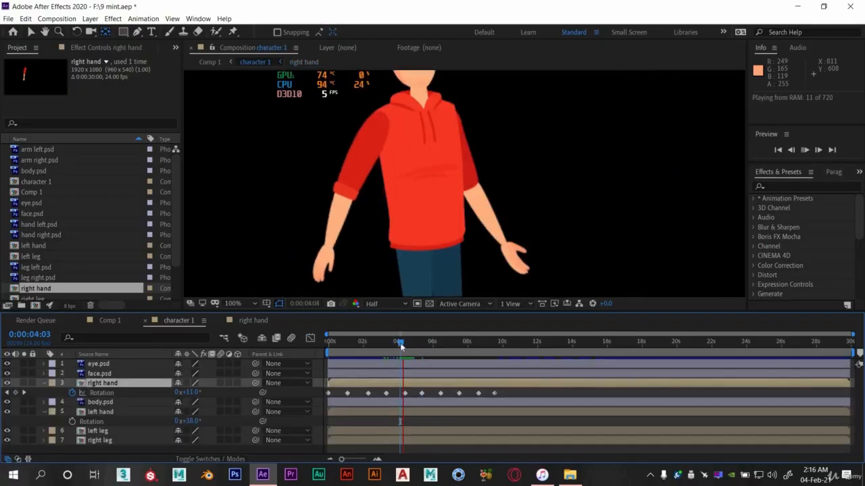
{"action": "key", "text": "space"}
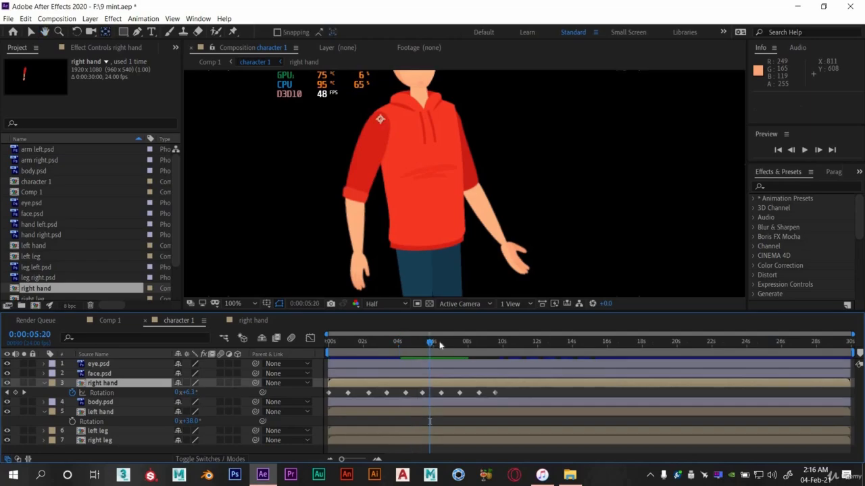
{"action": "left_click", "coordinate": [274, 325]}
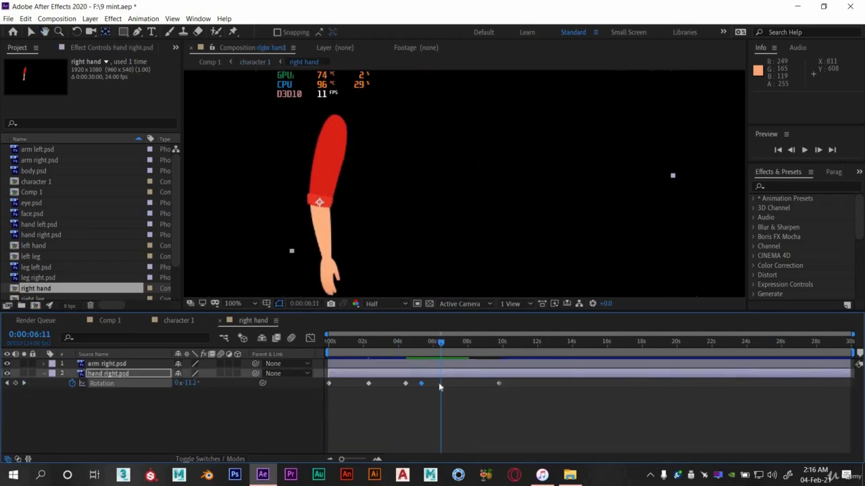
{"action": "left_click_drag", "start_coordinate": [440, 386], "coordinate": [441, 383]}
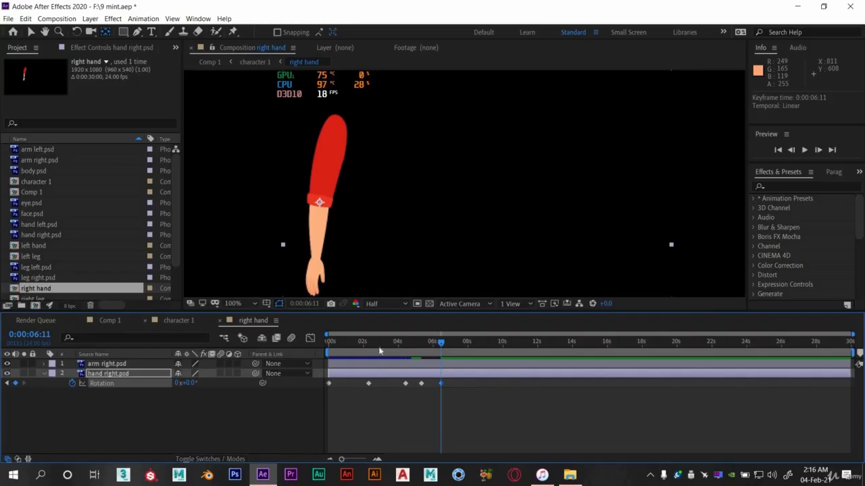
Step: Play the character 1 composition from its first frame to check the retimed forearm bend
{"action": "key", "text": "shift+Escape"}
{"action": "key", "text": "Home"}
{"action": "key", "text": "space"}
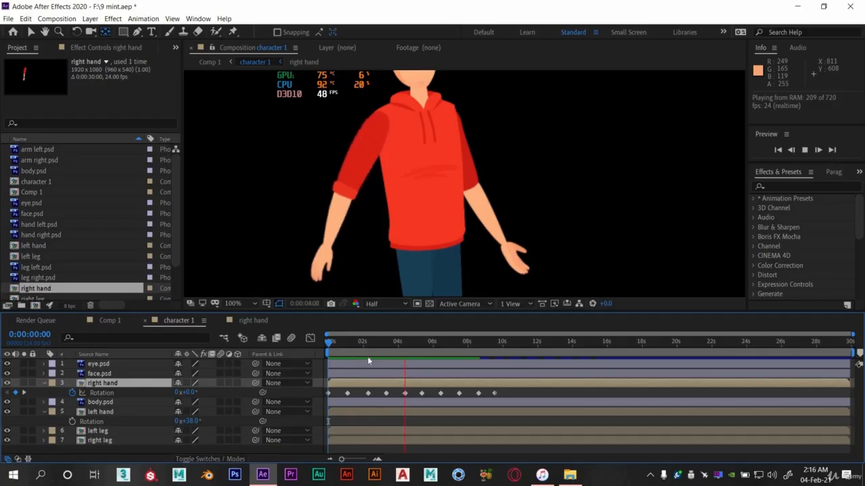
Step: Go to the arm's keyframe at 0:00:07:13 and keyframe hand right.psd's rotation at -11°
{"action": "left_click", "coordinate": [463, 343]}
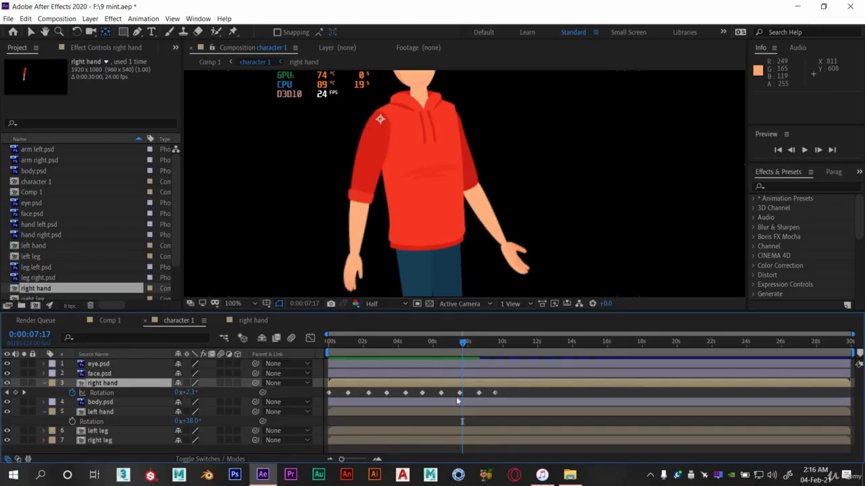
{"action": "key", "text": "j"}
{"action": "left_click", "coordinate": [258, 323]}
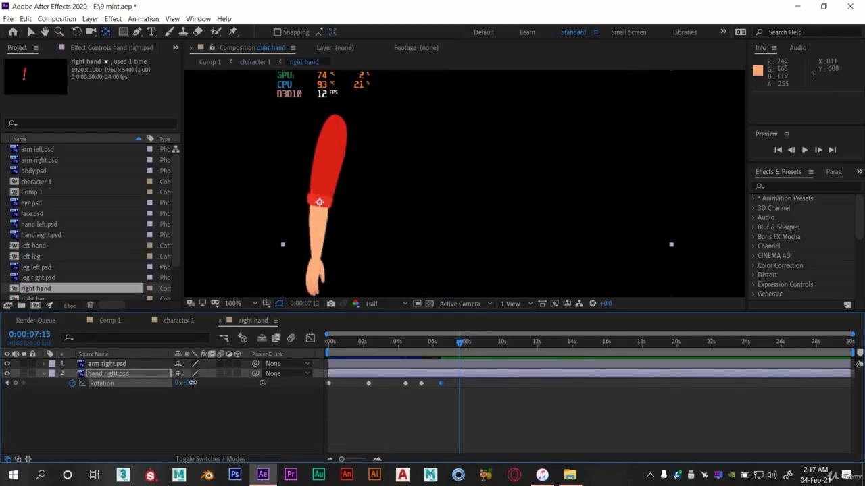
{"action": "left_click_drag", "start_coordinate": [189, 383], "coordinate": [186, 382]}
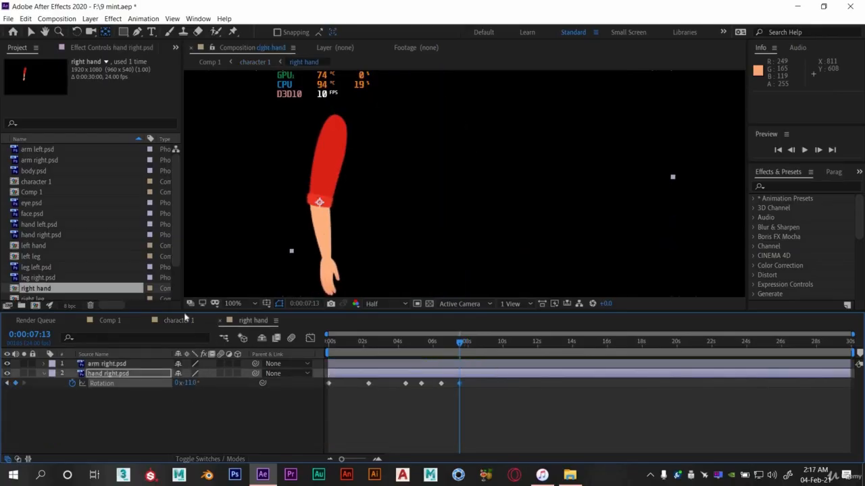
Step: Keyframe hand right.psd's rotation at 0:00:08:15 so the forearm swings outward, and return to character 1
{"action": "left_click", "coordinate": [180, 320]}
{"action": "left_click_drag", "start_coordinate": [439, 347], "coordinate": [478, 348]}
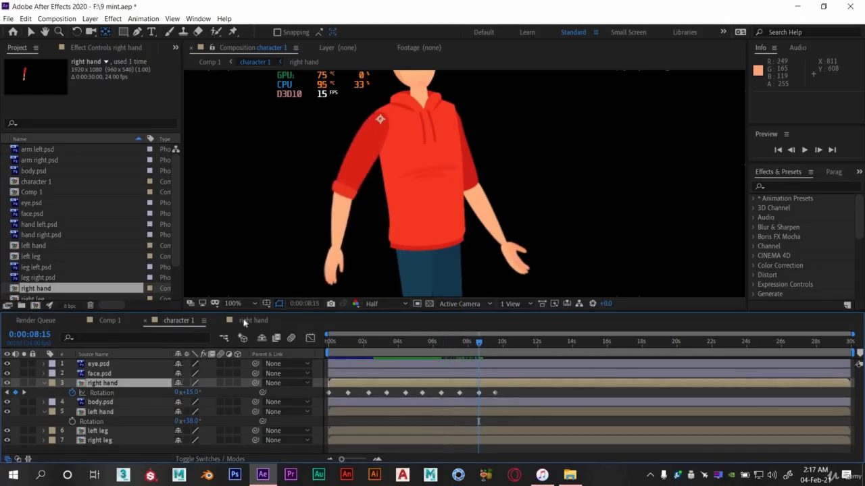
{"action": "double_click", "coordinate": [188, 383]}
{"action": "left_click_drag", "start_coordinate": [191, 382], "coordinate": [191, 382]}
{"action": "key", "text": "shift+Escape"}
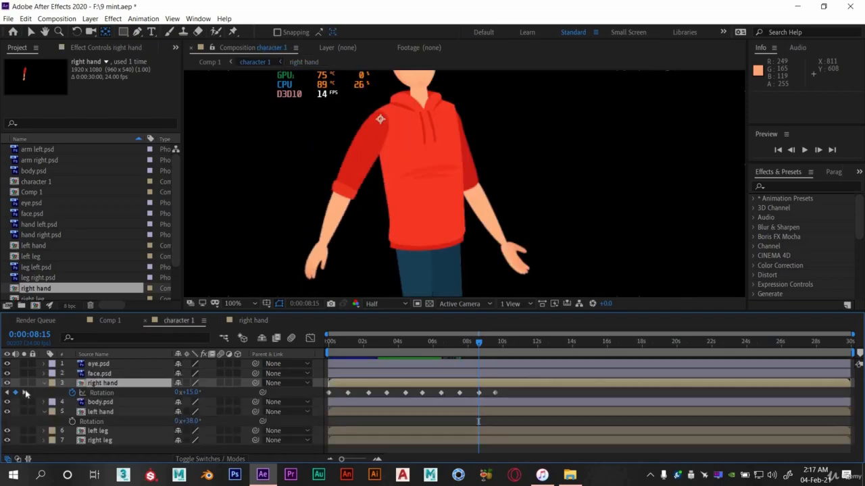
Step: Keyframe hand right.psd's rotation at about -10° at the arm's last keyframe, 0:00:09:14, and return to character 1
{"action": "left_click", "coordinate": [251, 321]}
{"action": "left_click_drag", "start_coordinate": [184, 386], "coordinate": [182, 385]}
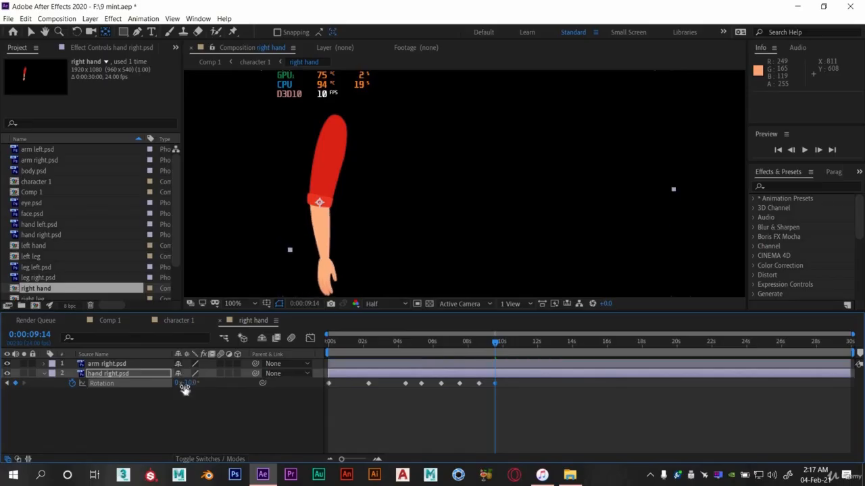
{"action": "left_click", "coordinate": [170, 322]}
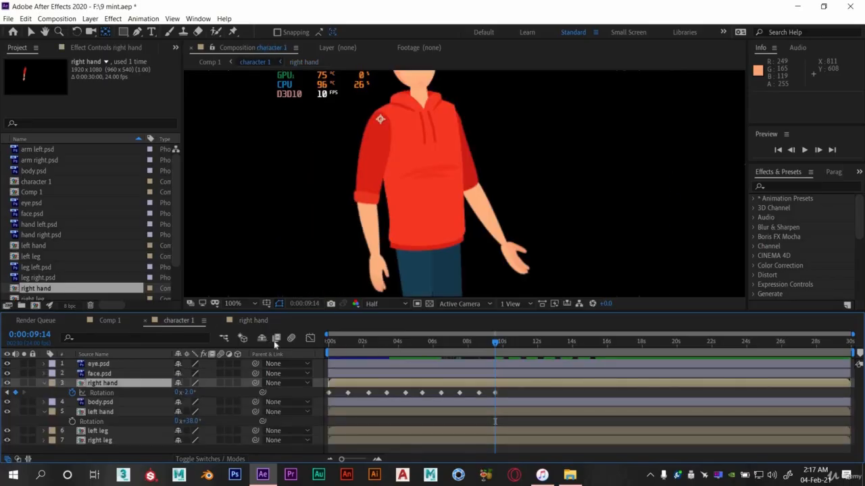
Step: Switch to the Selection tool and play the character 1 composition from its first frame to check the arm motion
{"action": "key", "text": "Home"}
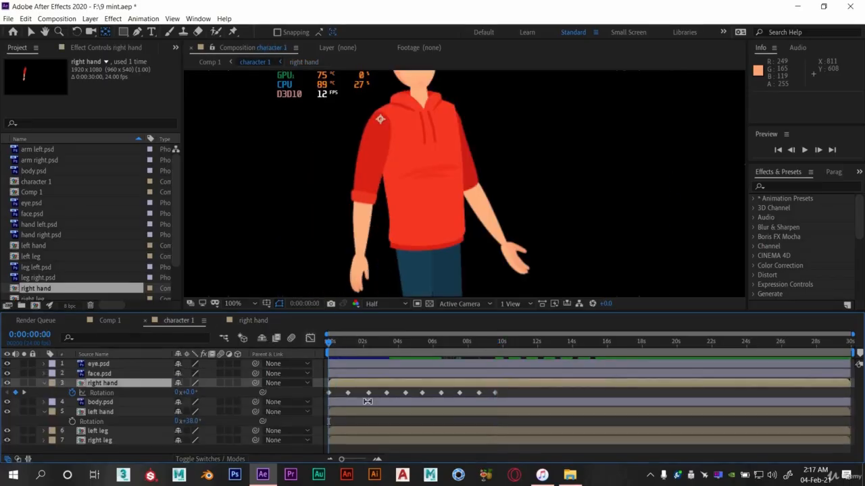
{"action": "left_click", "coordinate": [252, 320]}
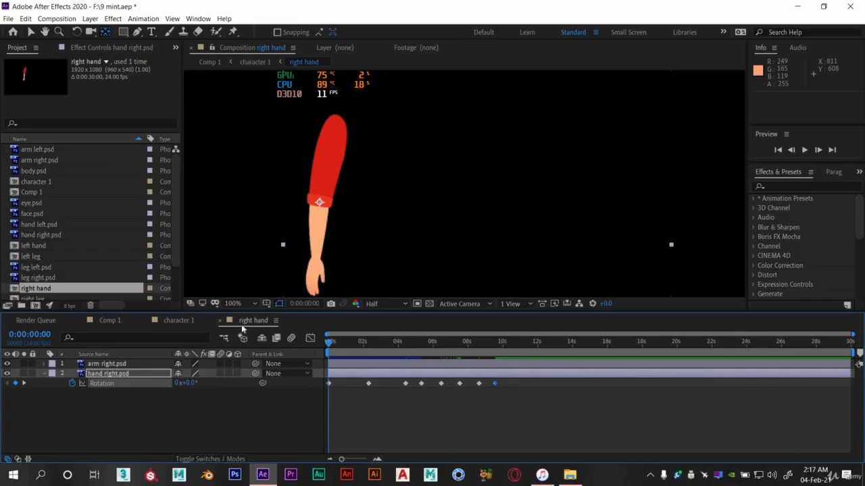
{"action": "left_click", "coordinate": [181, 321]}
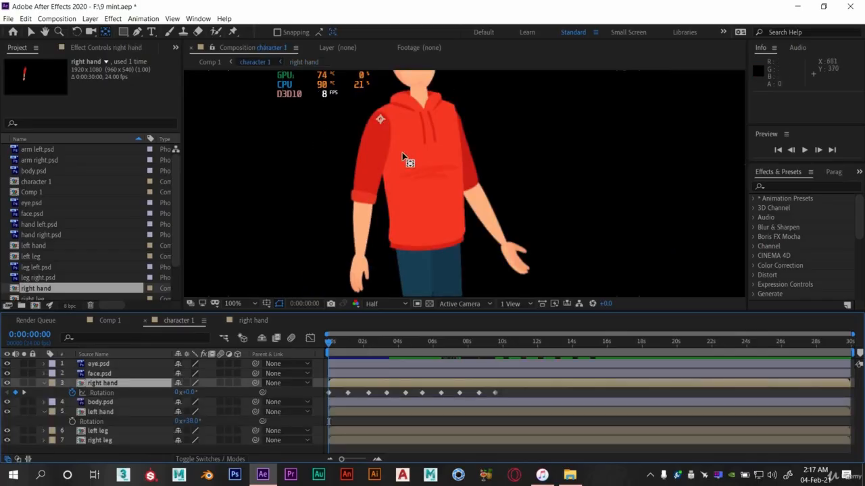
{"action": "left_click", "coordinate": [31, 31]}
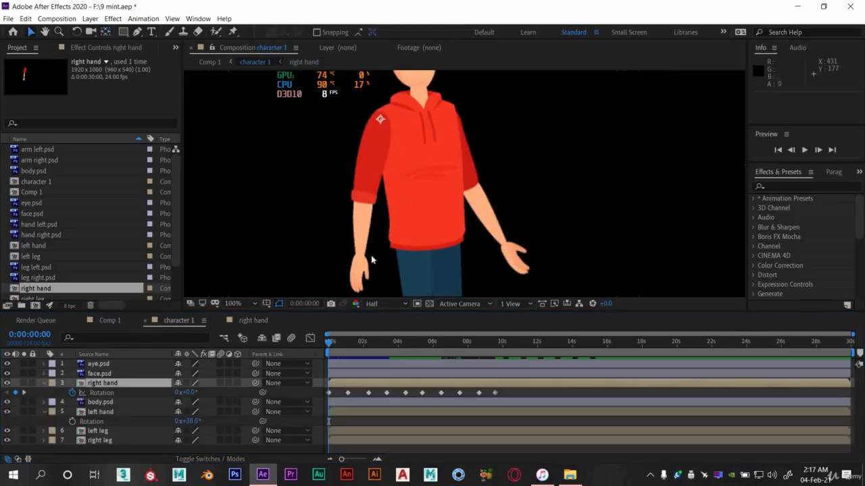
{"action": "key", "text": "space"}
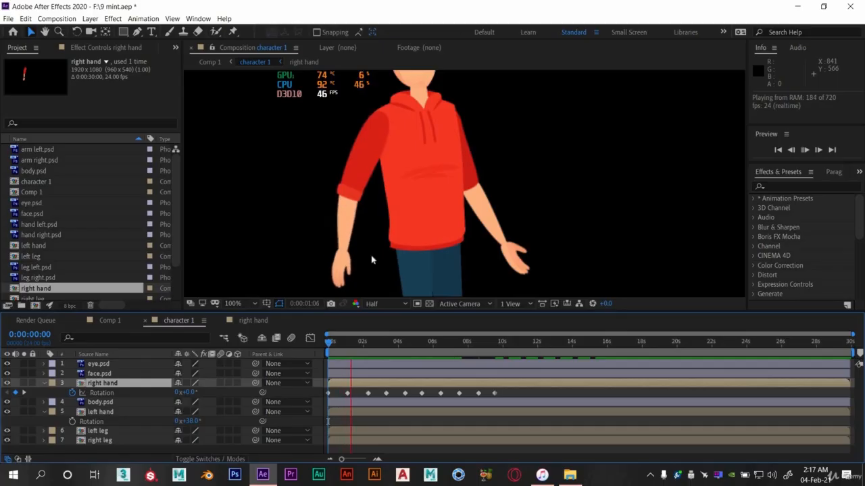
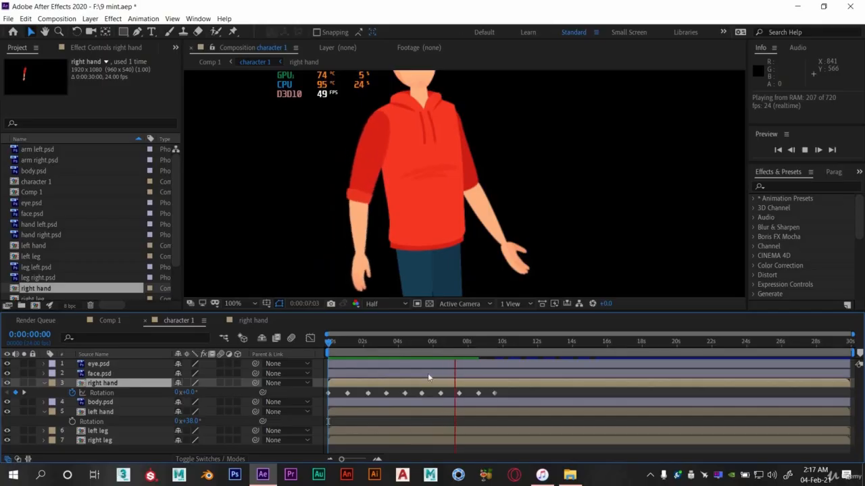
Step: Preview the animation in Comp 1 around 0:00:04:01 and inspect the character's face at 100% magnification
{"action": "left_click", "coordinate": [112, 321]}
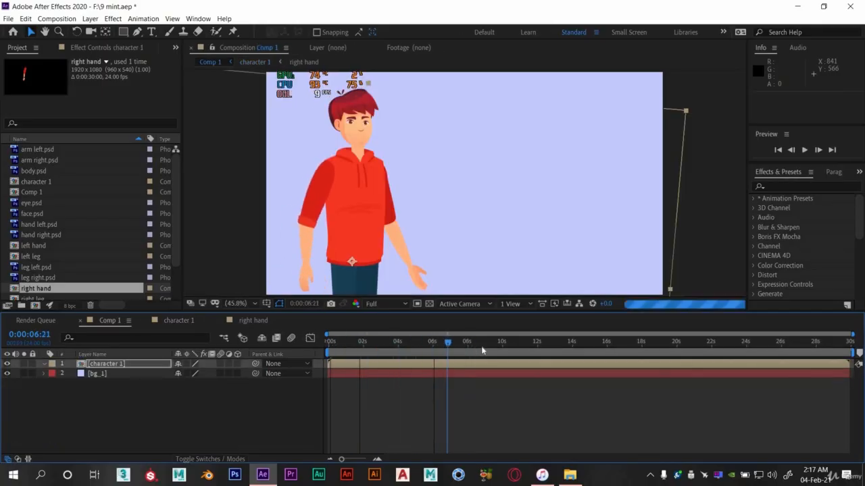
{"action": "key", "text": "space"}
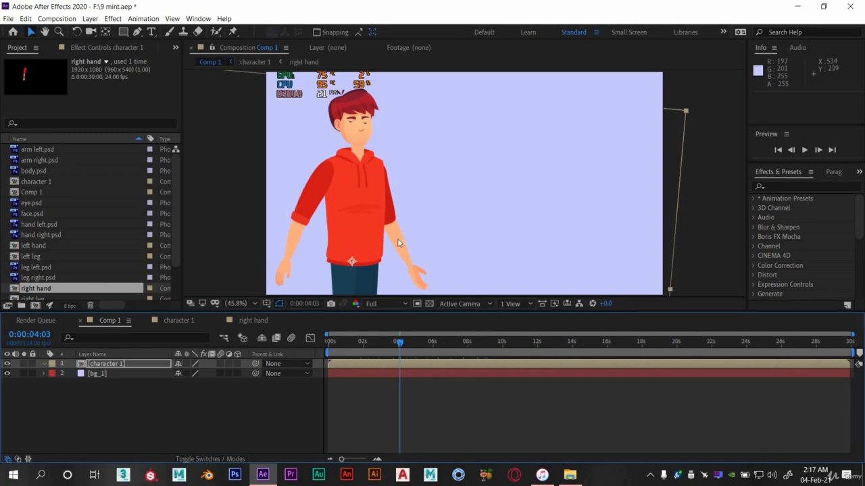
{"action": "left_click_drag", "start_coordinate": [415, 346], "coordinate": [398, 342]}
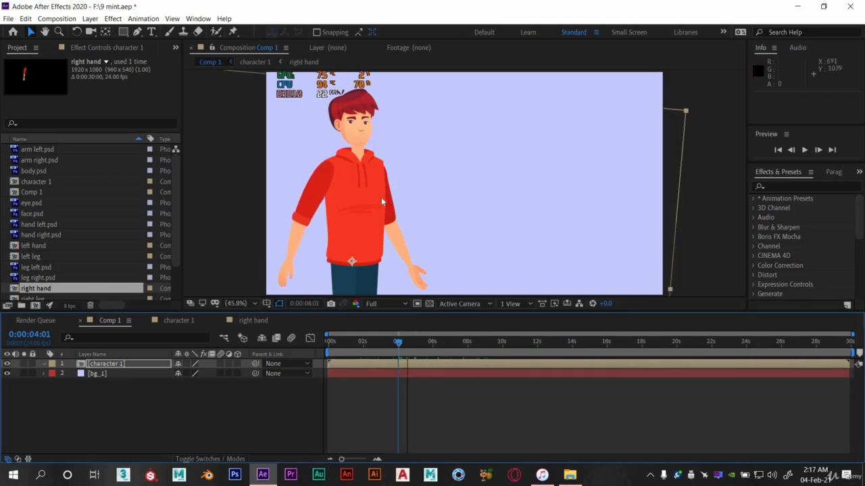
{"action": "left_click", "coordinate": [242, 303]}
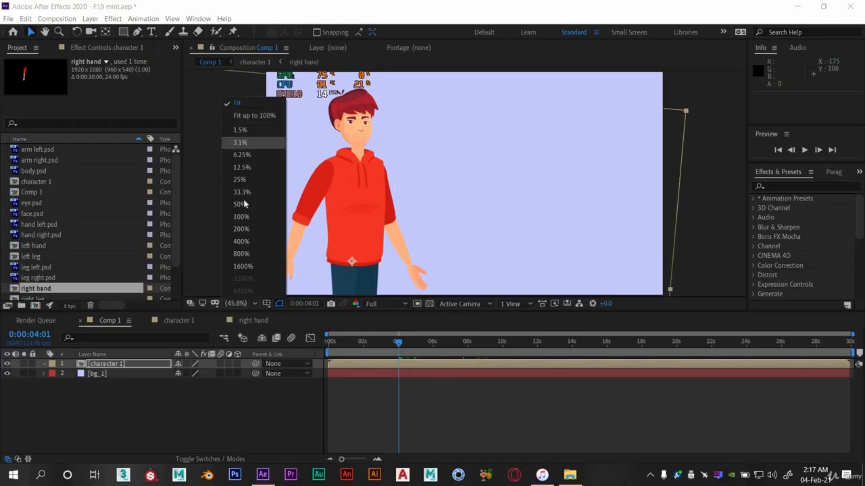
{"action": "left_click", "coordinate": [242, 216]}
{"action": "left_click_drag", "start_coordinate": [379, 228], "coordinate": [498, 351]}
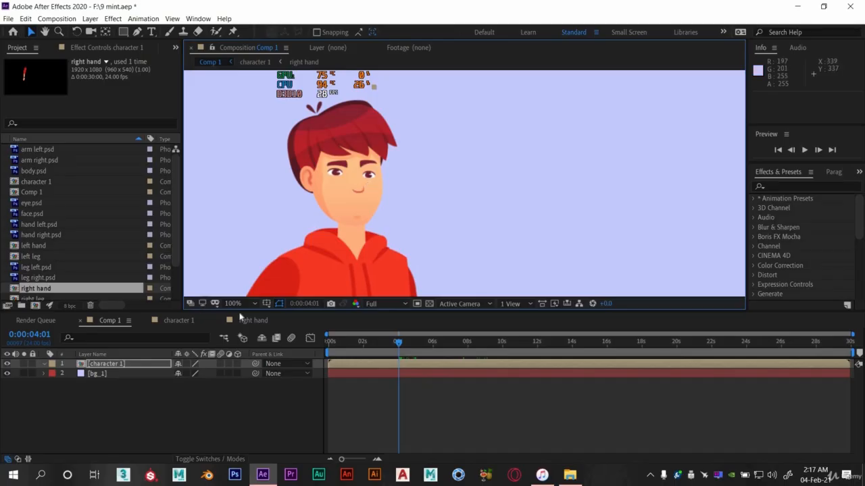
Step: In the character 1 composition, set the eye.psd layer's rotation to -5° and return to Comp 1
{"action": "left_click", "coordinate": [178, 321]}
{"action": "left_click_drag", "start_coordinate": [418, 146], "coordinate": [435, 255]}
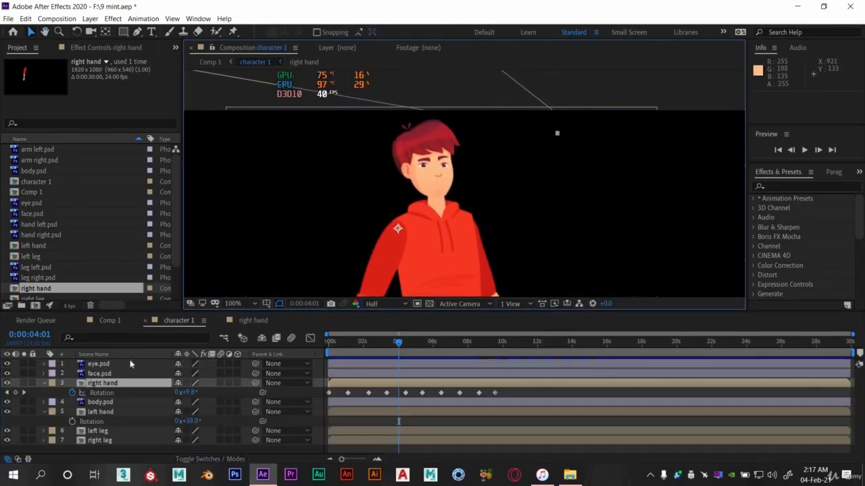
{"action": "left_click", "coordinate": [101, 365]}
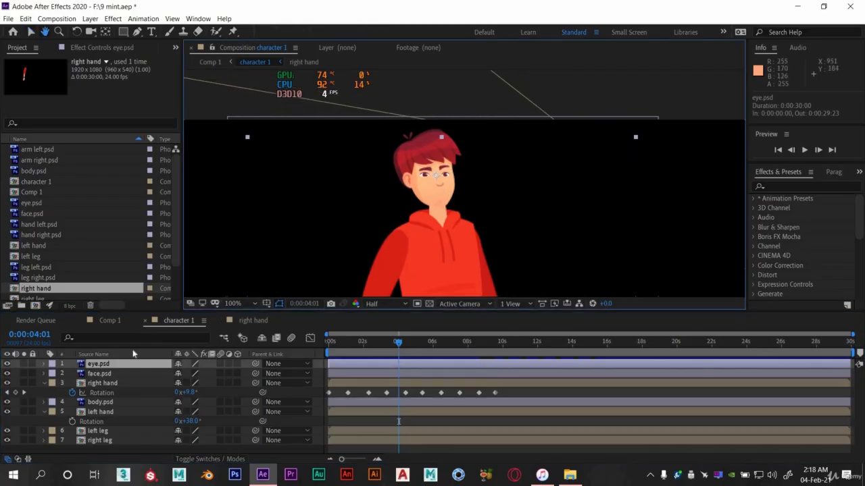
{"action": "key", "text": "r"}
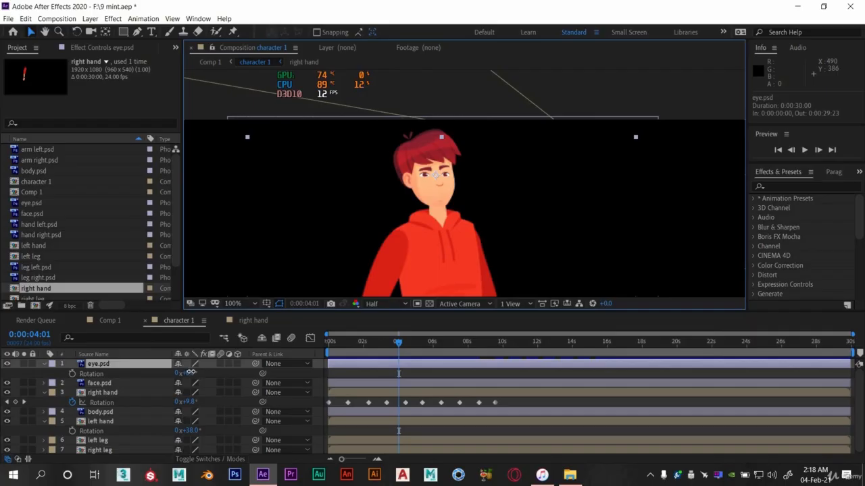
{"action": "left_click_drag", "start_coordinate": [189, 372], "coordinate": [188, 373]}
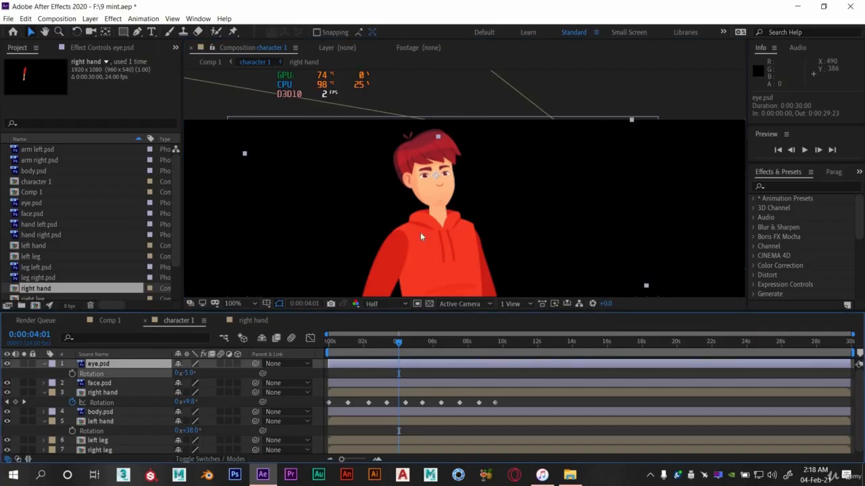
{"action": "key", "text": "Return"}
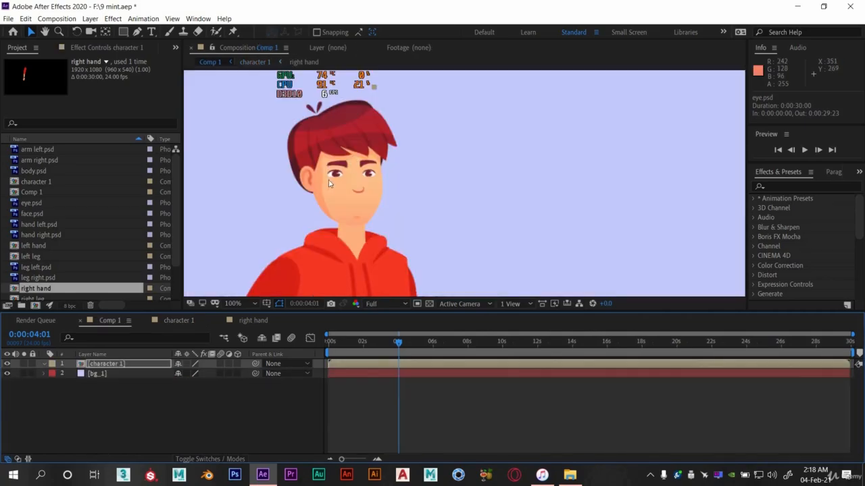
Step: Scrub Comp 1 to check the tilted eyes while blinking, and scrub the arm swing with the whole figure in view
{"action": "left_click", "coordinate": [353, 342]}
{"action": "left_click_drag", "start_coordinate": [354, 346], "coordinate": [431, 348]}
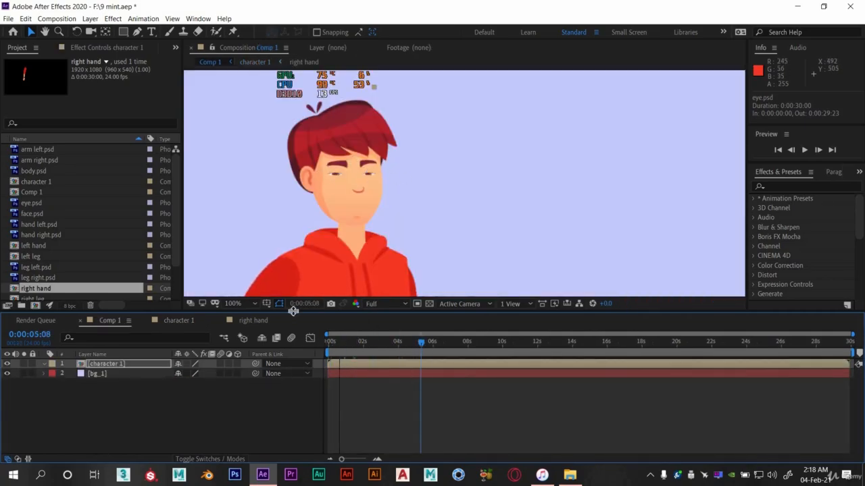
{"action": "scroll", "coordinate": [362, 240], "scroll_direction": "up", "scroll_amount": 3}
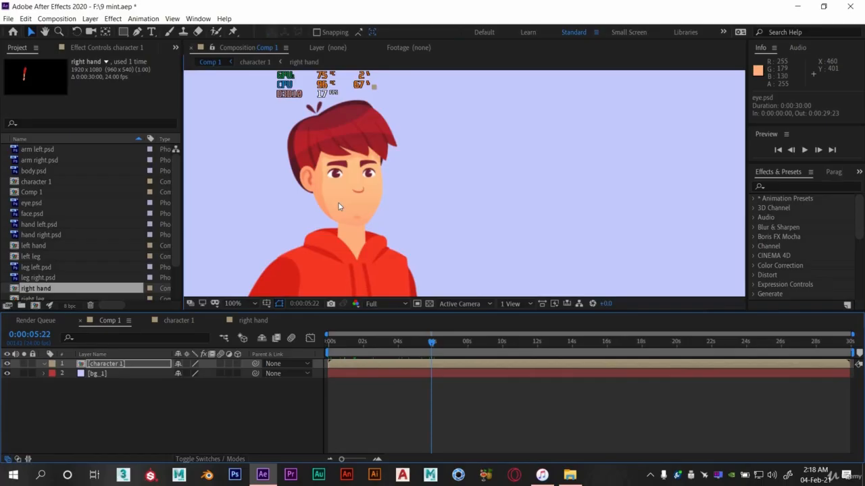
{"action": "left_click", "coordinate": [231, 304]}
{"action": "left_click", "coordinate": [251, 103]}
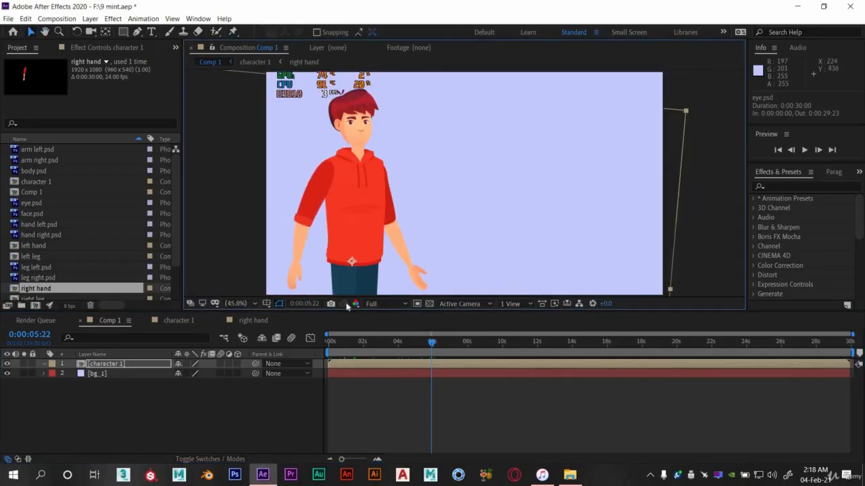
{"action": "left_click_drag", "start_coordinate": [367, 344], "coordinate": [406, 349]}
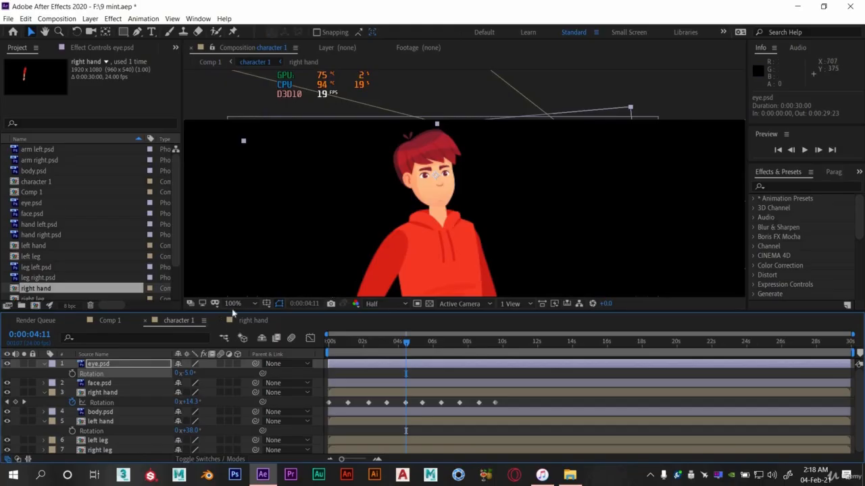
Step: Fit the whole figure in the character 1 view and display only right hand's keyframed properties
{"action": "left_click", "coordinate": [233, 303]}
{"action": "left_click", "coordinate": [251, 103]}
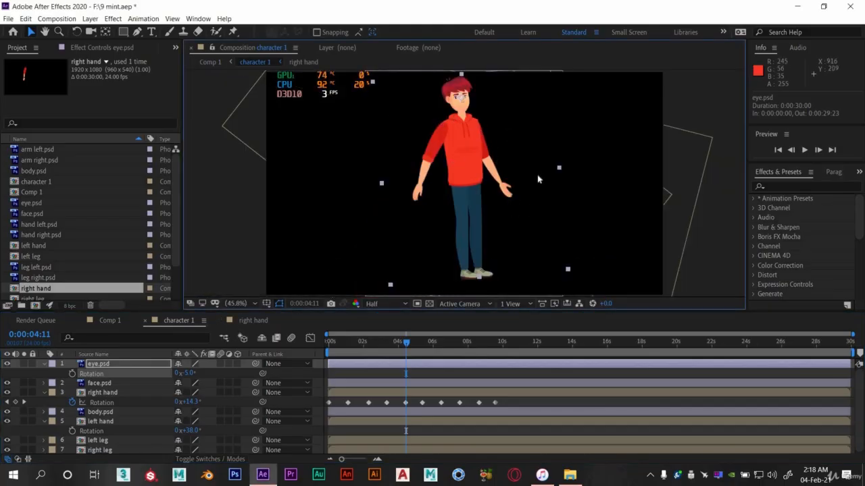
{"action": "left_click", "coordinate": [43, 394]}
{"action": "left_click", "coordinate": [108, 393]}
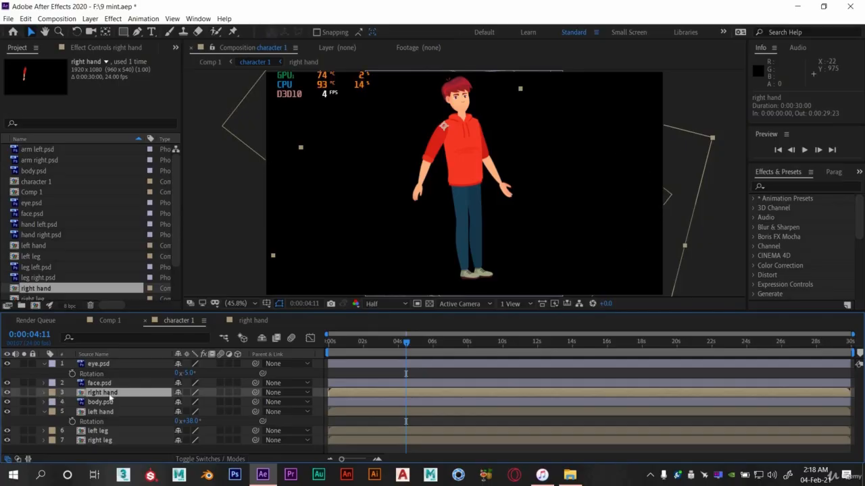
{"action": "key", "text": "u"}
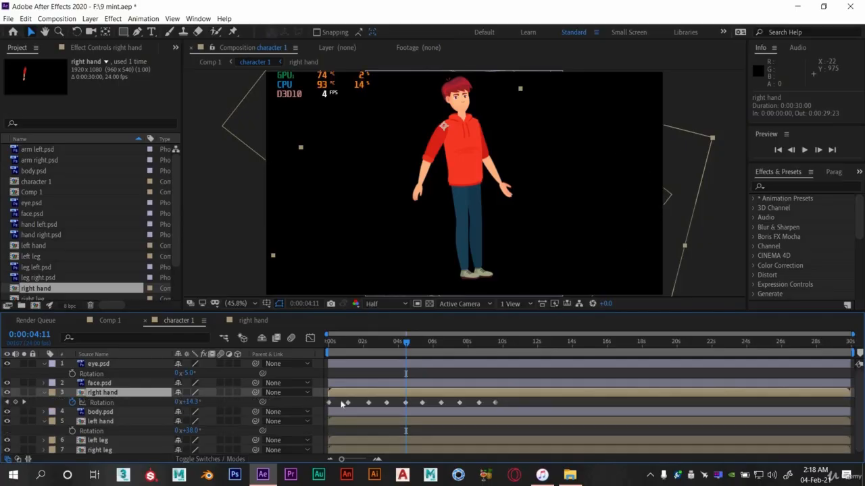
Step: Start keyframing left hand's rotation at right hand's first keyframe, 0:00:00:00, with a value of 31°
{"action": "left_click", "coordinate": [99, 422]}
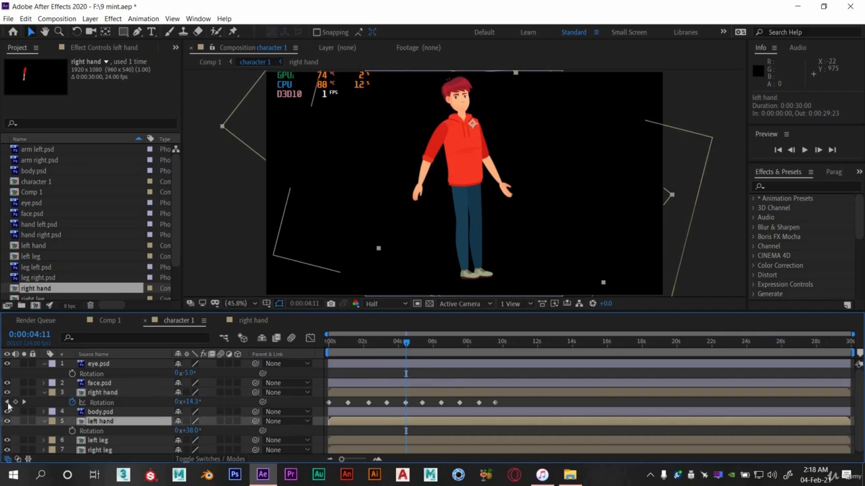
{"action": "left_click", "coordinate": [7, 402]}
{"action": "left_click", "coordinate": [7, 403]}
{"action": "left_click", "coordinate": [7, 403]}
{"action": "left_click", "coordinate": [8, 403]}
{"action": "left_click", "coordinate": [8, 402]}
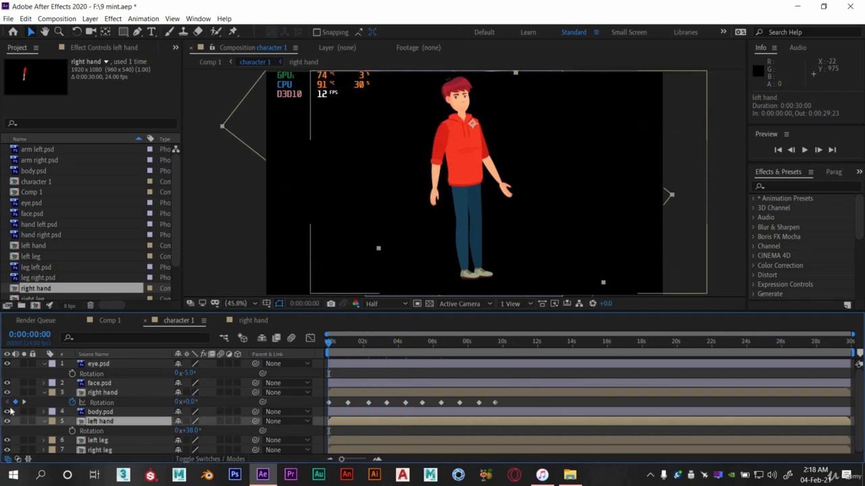
{"action": "left_click", "coordinate": [73, 431]}
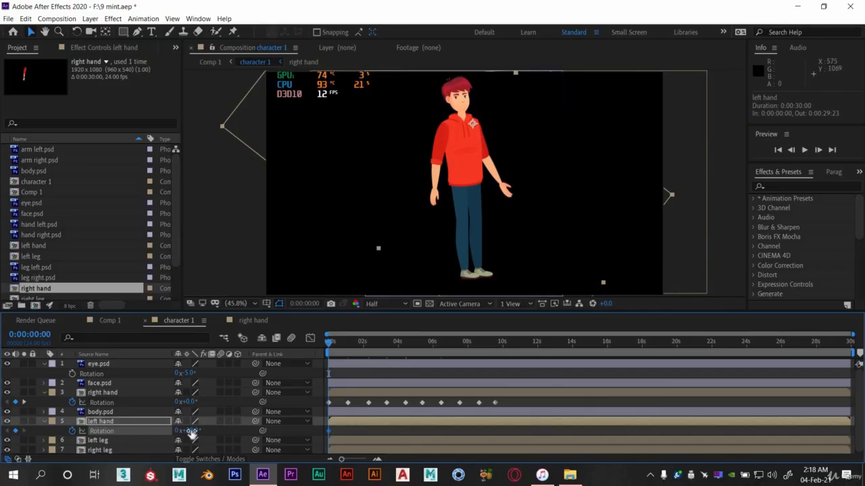
{"action": "left_click_drag", "start_coordinate": [194, 431], "coordinate": [188, 431]}
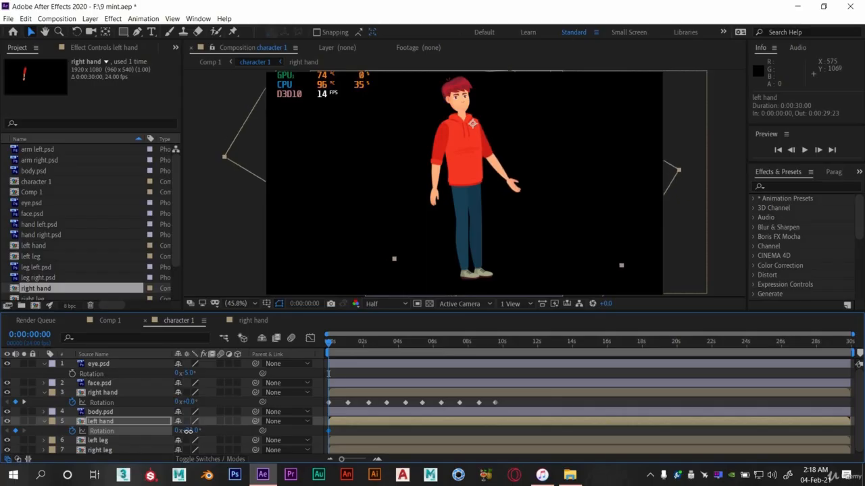
Step: Move left hand's 31° keyframe to 0:00:01:03 and add a 40° rotation keyframe at 0:00:00:00
{"action": "left_click", "coordinate": [24, 403]}
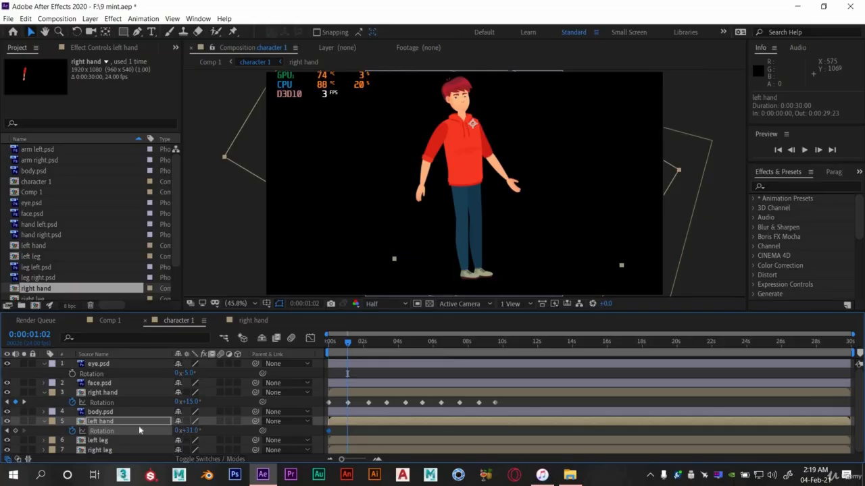
{"action": "left_click_drag", "start_coordinate": [330, 437], "coordinate": [349, 435]}
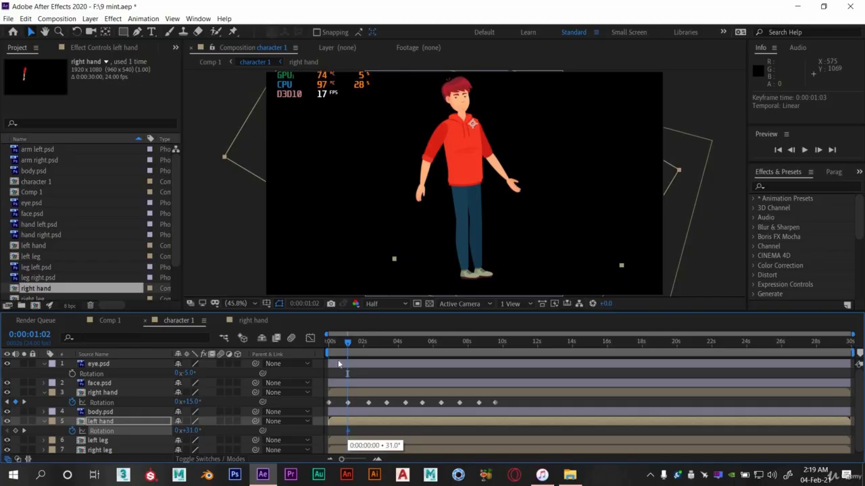
{"action": "left_click_drag", "start_coordinate": [336, 343], "coordinate": [275, 345]}
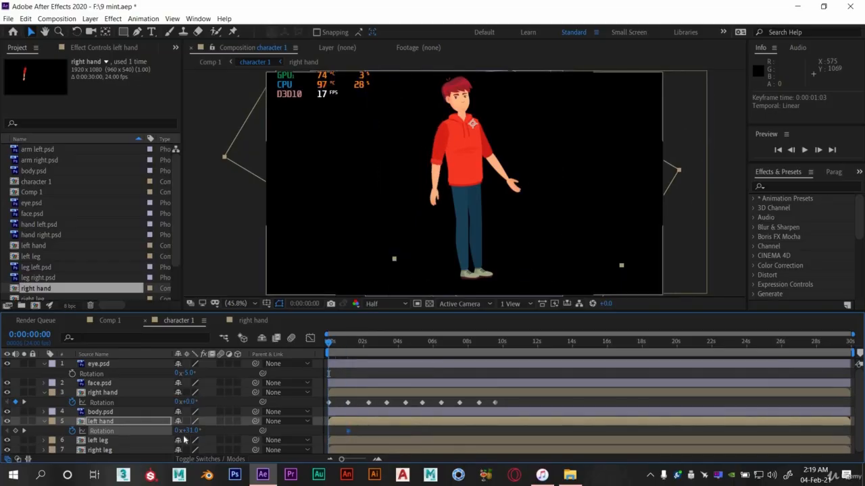
{"action": "left_click_drag", "start_coordinate": [193, 430], "coordinate": [198, 431]}
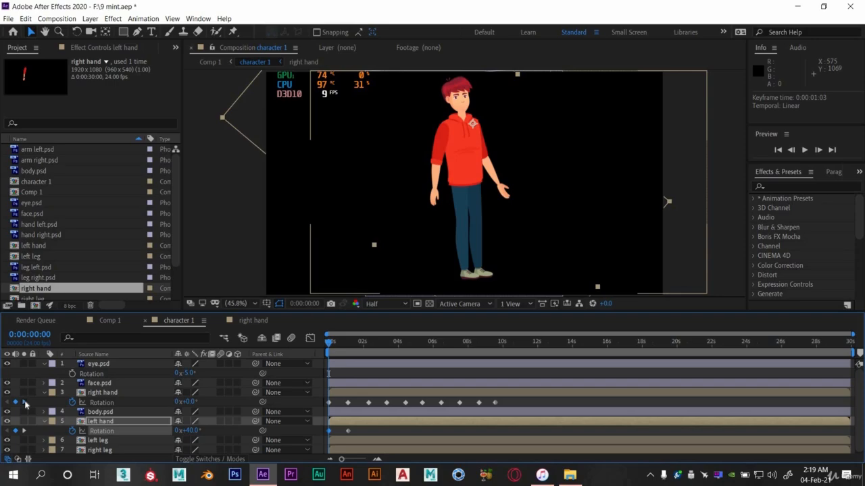
Step: Copy left hand's 40° rotation keyframe to right hand's third keyframe time, 0:00:02:07
{"action": "left_click", "coordinate": [23, 402]}
{"action": "left_click", "coordinate": [24, 402]}
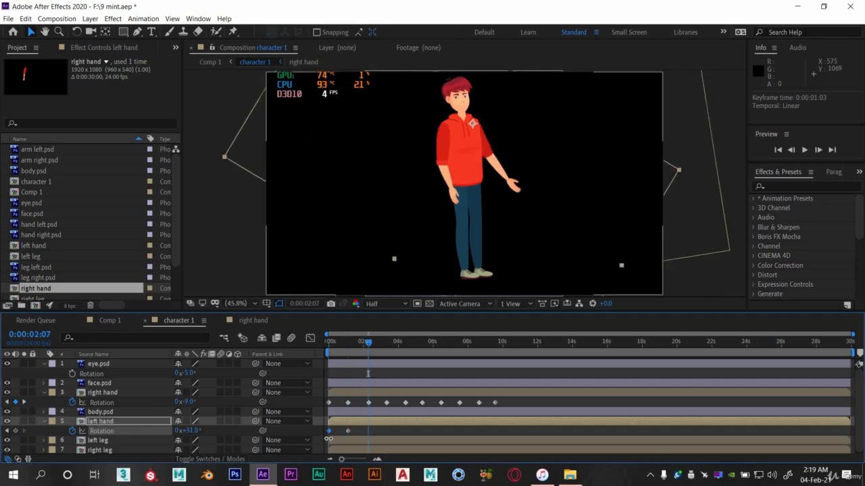
{"action": "mouse_move", "coordinate": [330, 433]}
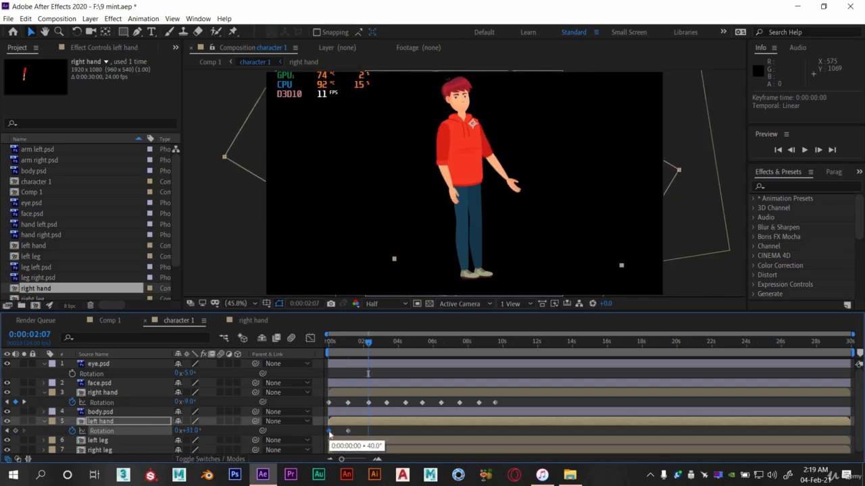
{"action": "key", "text": "ctrl+v"}
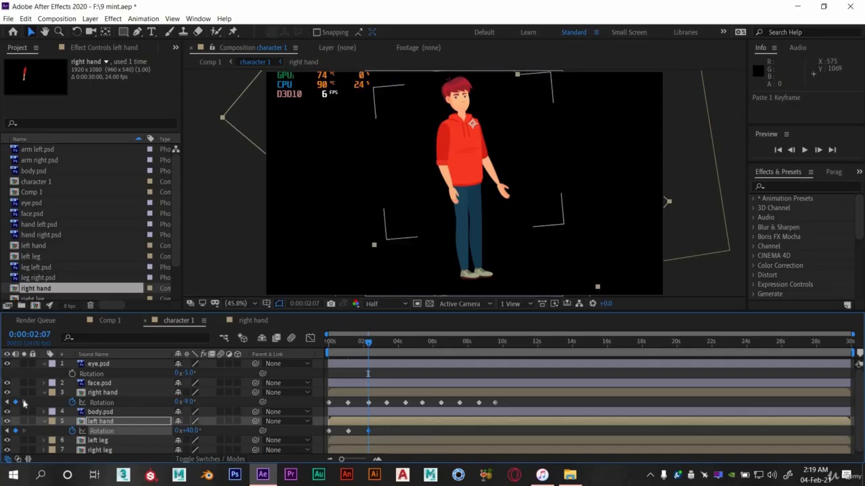
Step: Copy left hand's 31° rotation keyframe to right hand's fourth keyframe time, 0:00:03:08
{"action": "left_click", "coordinate": [24, 403]}
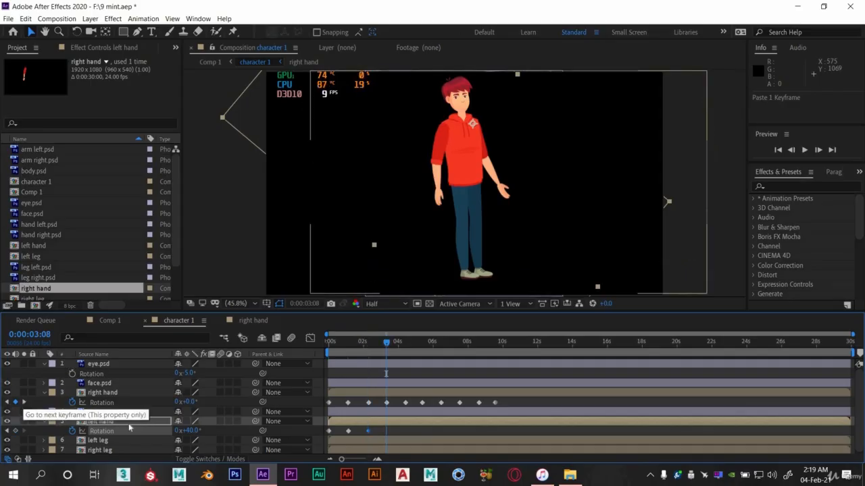
{"action": "left_click", "coordinate": [349, 432]}
{"action": "key", "text": "ctrl+c"}
{"action": "key", "text": "ctrl+v"}
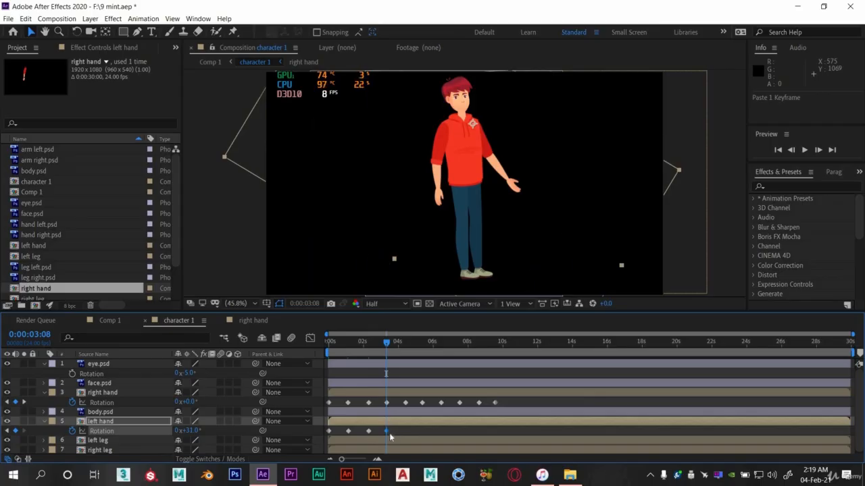
Step: Try to copy left hand's 40° rotation keyframe from 0:00:02:07 to 0:00:04:10, and undo the unwanted keyframe changes
{"action": "left_click", "coordinate": [24, 403]}
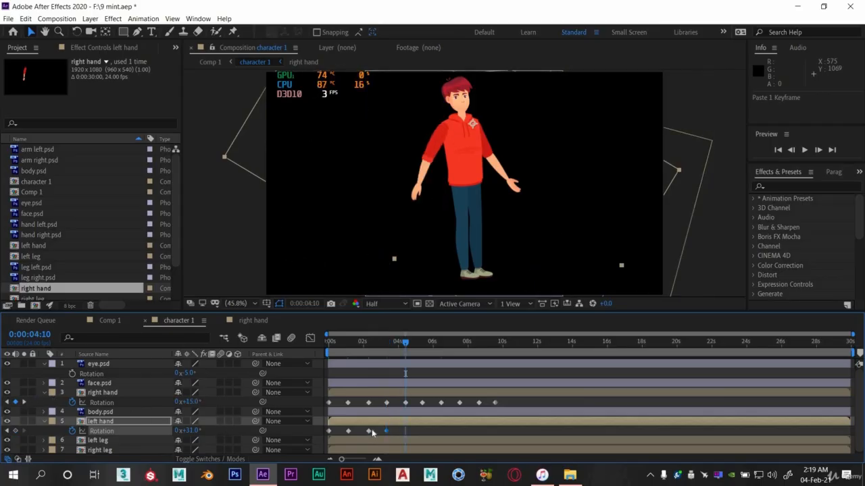
{"action": "key", "text": "ctrl+c"}
{"action": "key", "text": "ctrl+v"}
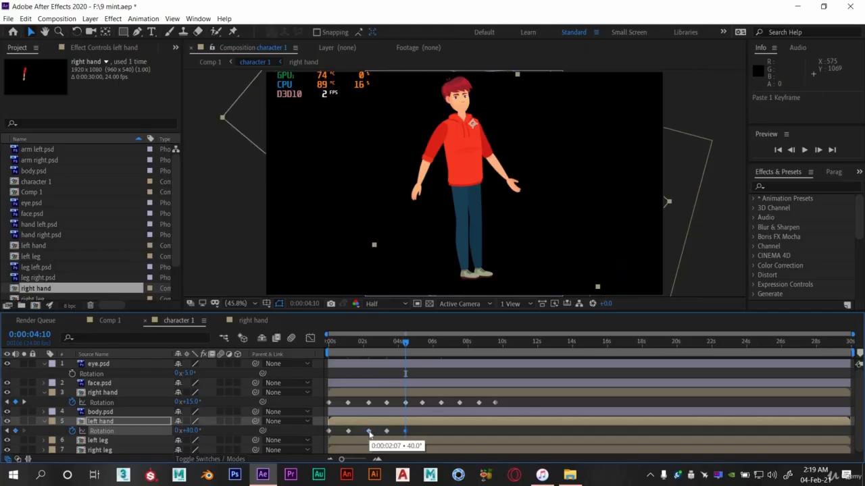
{"action": "key", "text": "ctrl+x"}
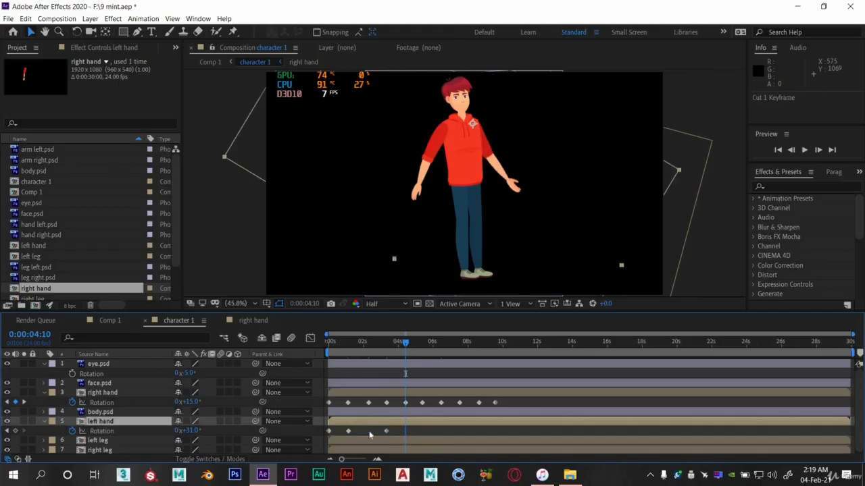
{"action": "left_click", "coordinate": [368, 431]}
{"action": "key", "text": "ctrl+z"}
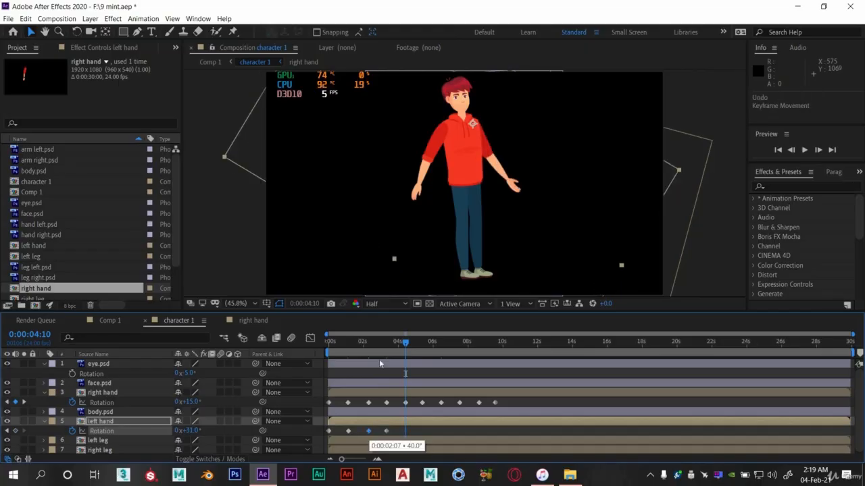
Step: Scrub through left hand's keyframes, save the project and play the character 1 composition from its first frame
{"action": "left_click_drag", "start_coordinate": [362, 350], "coordinate": [370, 350]}
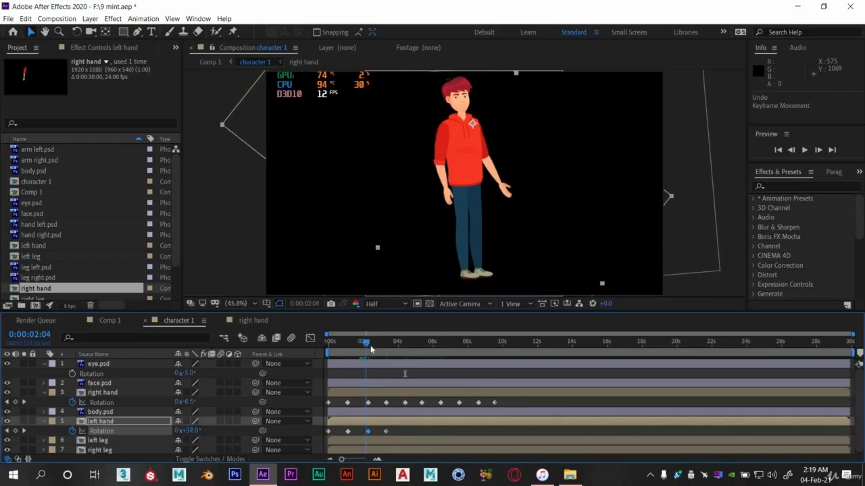
{"action": "left_click", "coordinate": [392, 351]}
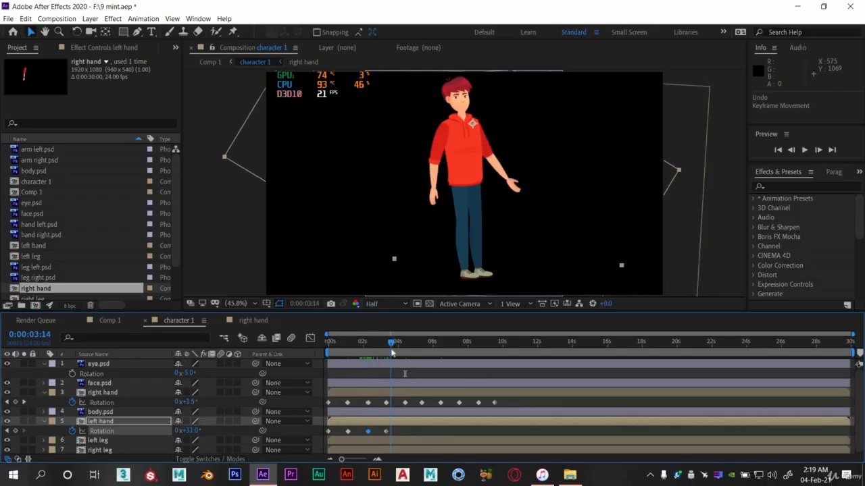
{"action": "left_click_drag", "start_coordinate": [389, 354], "coordinate": [406, 353]}
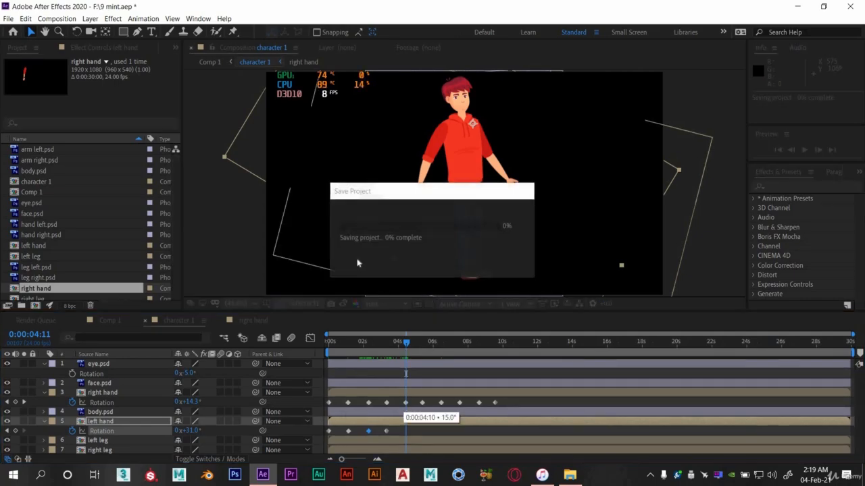
{"action": "key", "text": "space"}
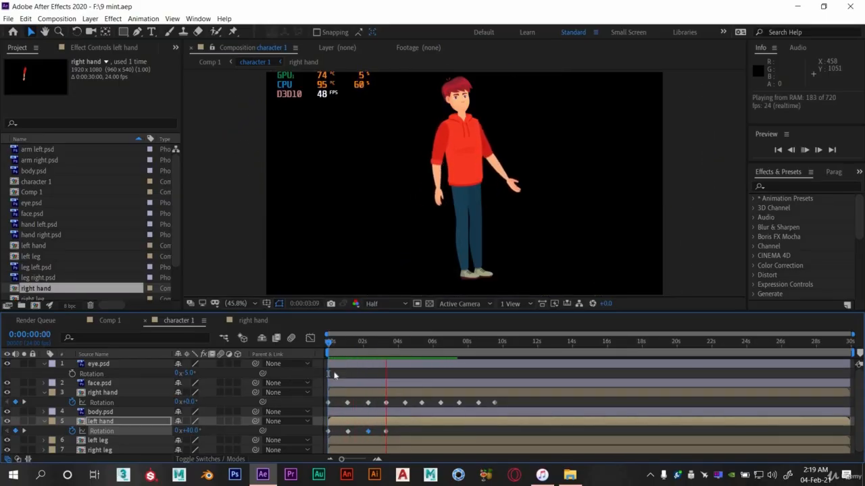
Step: Keyframe left hand's rotation at 23° at 0:00:04:09 and play the character 1 composition
{"action": "left_click", "coordinate": [371, 342]}
{"action": "left_click_drag", "start_coordinate": [365, 342], "coordinate": [404, 344]}
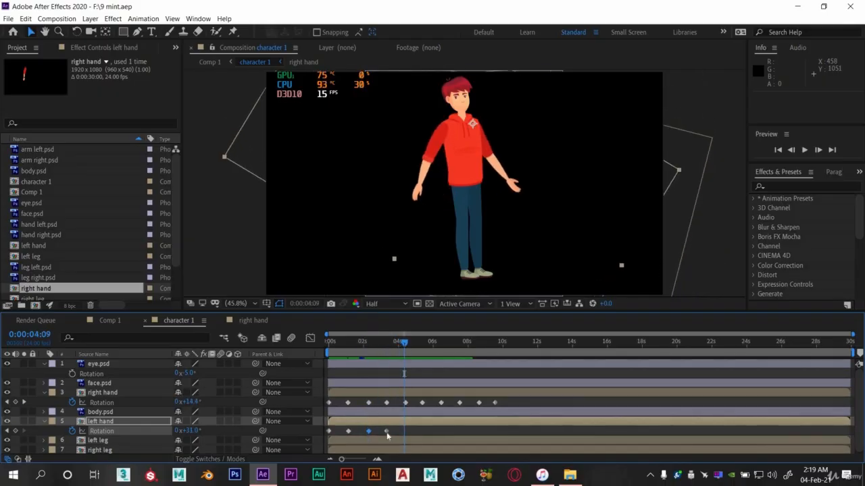
{"action": "mouse_move", "coordinate": [385, 431]}
{"action": "left_mouse_down"}
{"action": "mouse_move", "coordinate": [404, 431]}
{"action": "mouse_move", "coordinate": [385, 435]}
{"action": "left_mouse_up"}
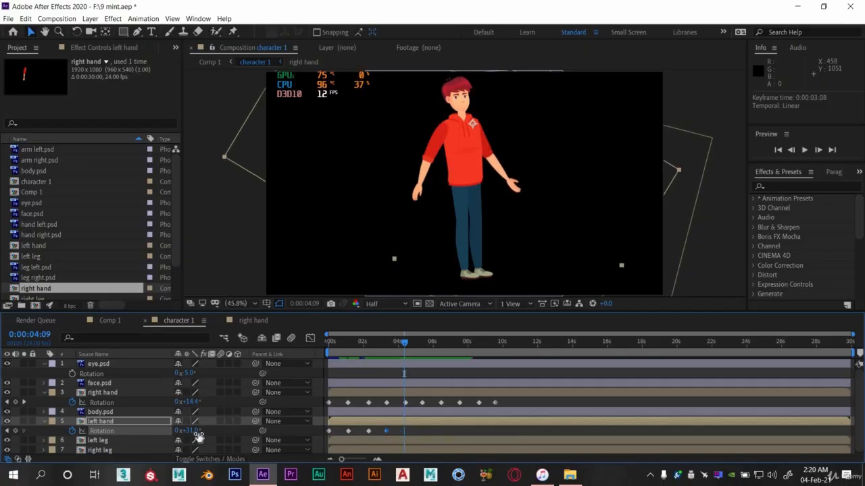
{"action": "left_click_drag", "start_coordinate": [198, 431], "coordinate": [191, 432]}
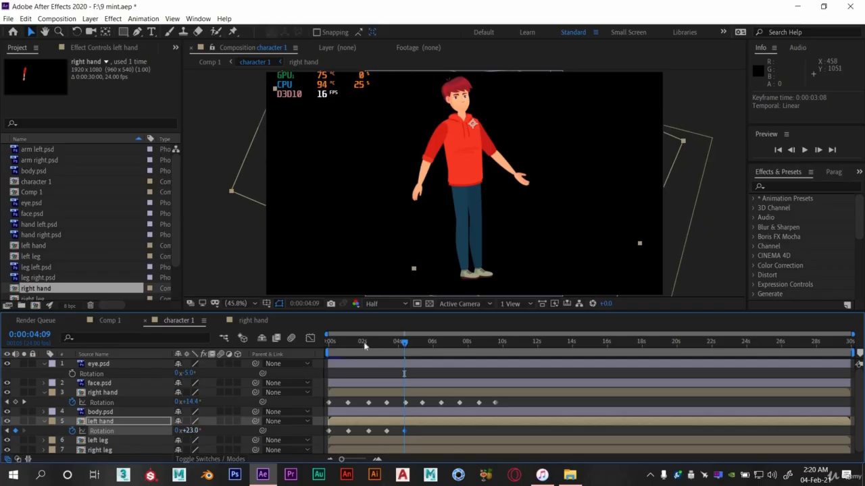
{"action": "key", "text": "space"}
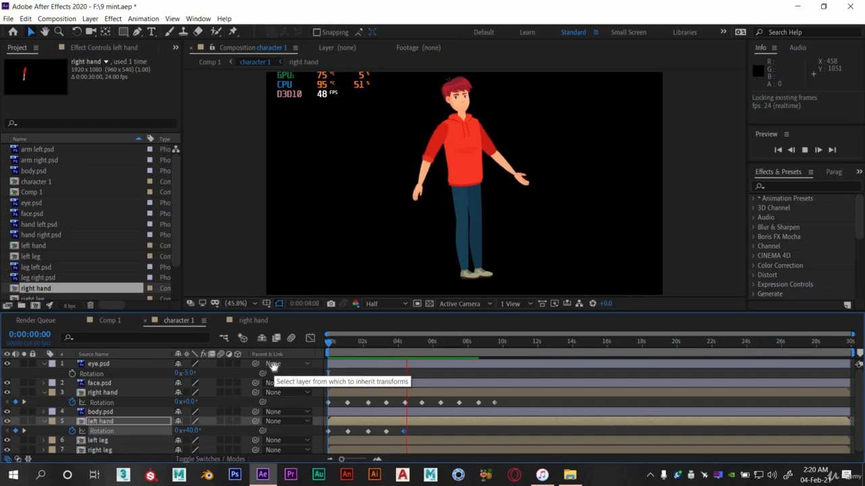
Step: Keyframe left hand's rotation at 38° at 0:00:05:10 and 22° at 0:00:06:11, and play the composition from its first frame
{"action": "left_click_drag", "start_coordinate": [415, 343], "coordinate": [423, 347]}
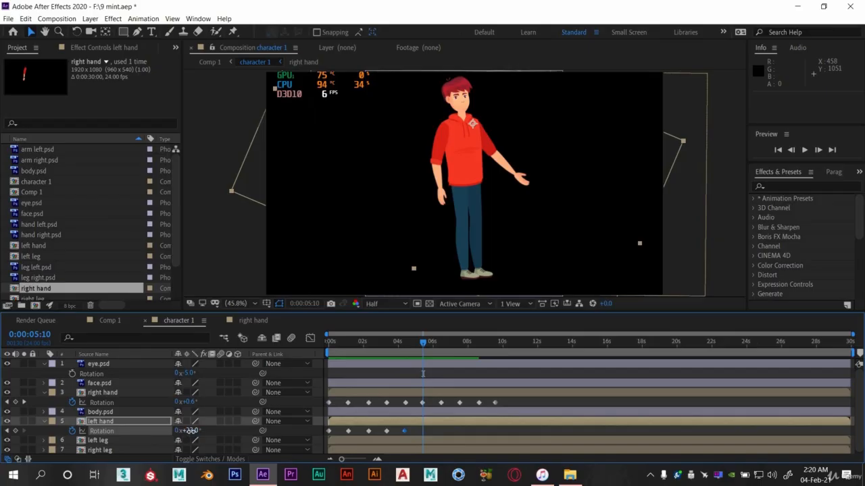
{"action": "left_click_drag", "start_coordinate": [195, 431], "coordinate": [201, 435]}
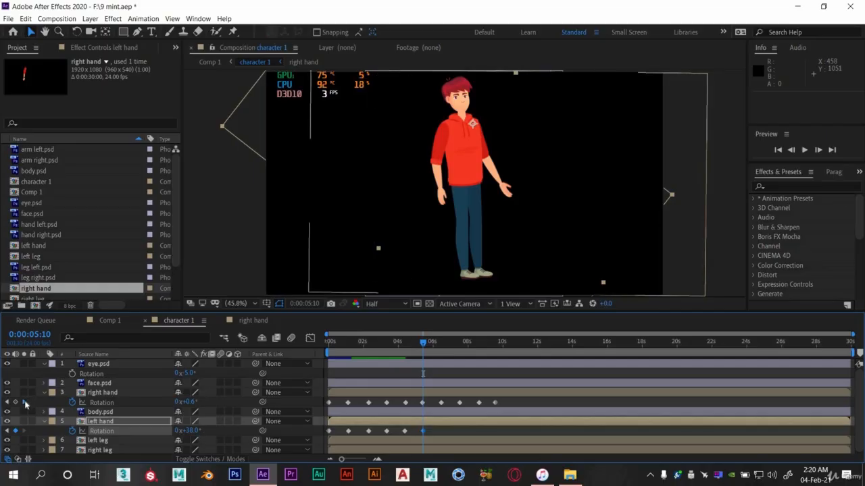
{"action": "left_click", "coordinate": [25, 402]}
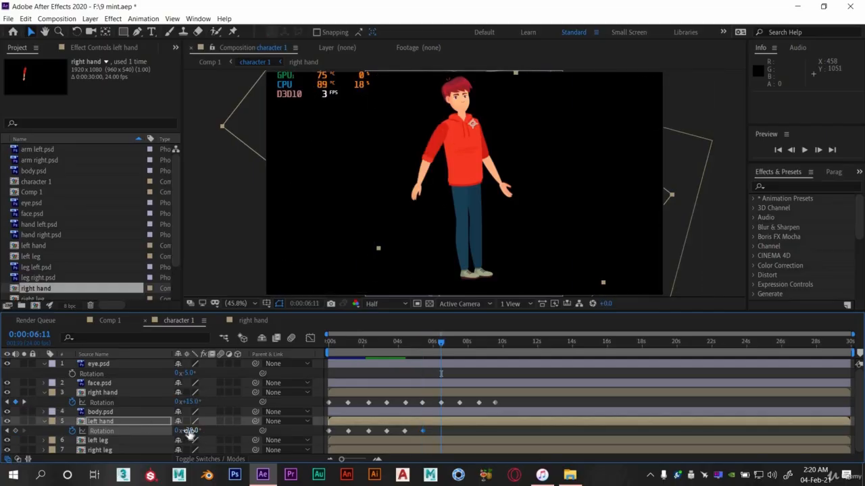
{"action": "left_click_drag", "start_coordinate": [193, 430], "coordinate": [216, 427]}
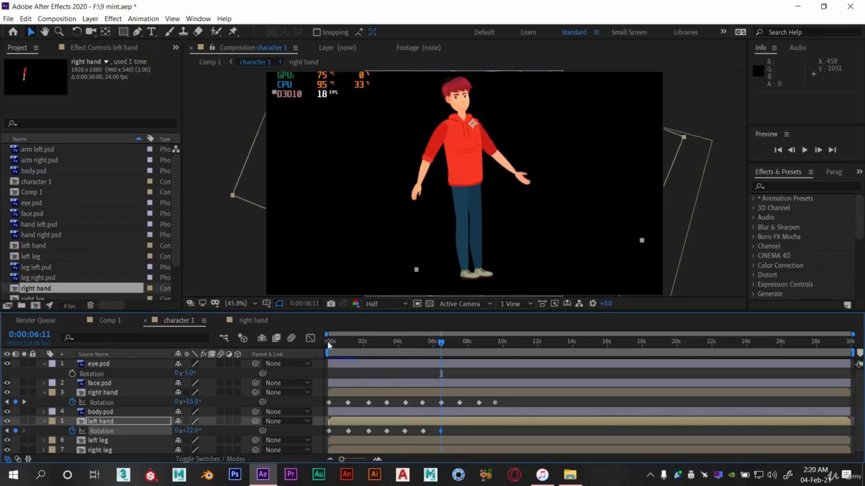
{"action": "left_click", "coordinate": [328, 342]}
{"action": "key", "text": "space"}
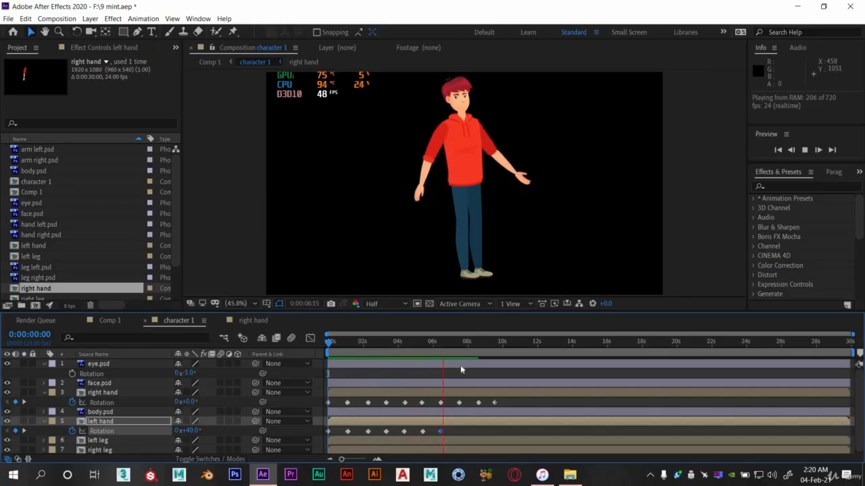
Step: Keyframe left hand's rotation at 38° at 0:00:07:13 and check the swing at 0:00:06:01
{"action": "left_click_drag", "start_coordinate": [453, 342], "coordinate": [462, 343]}
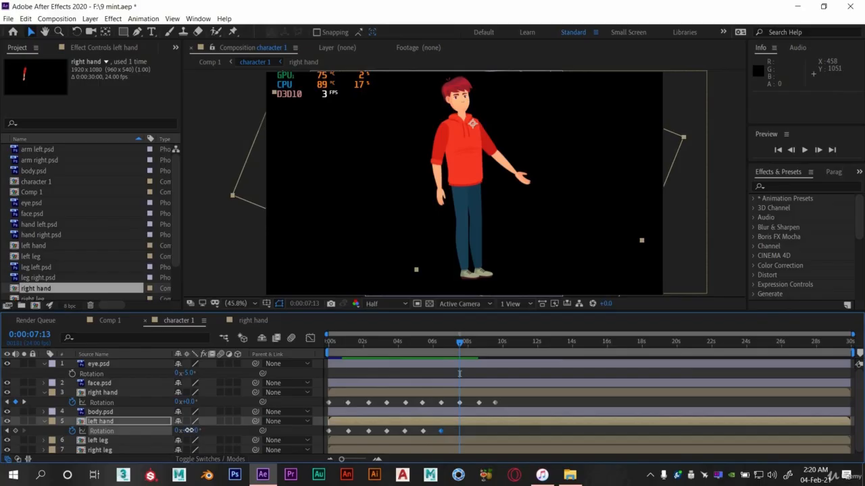
{"action": "left_click_drag", "start_coordinate": [190, 430], "coordinate": [198, 430]}
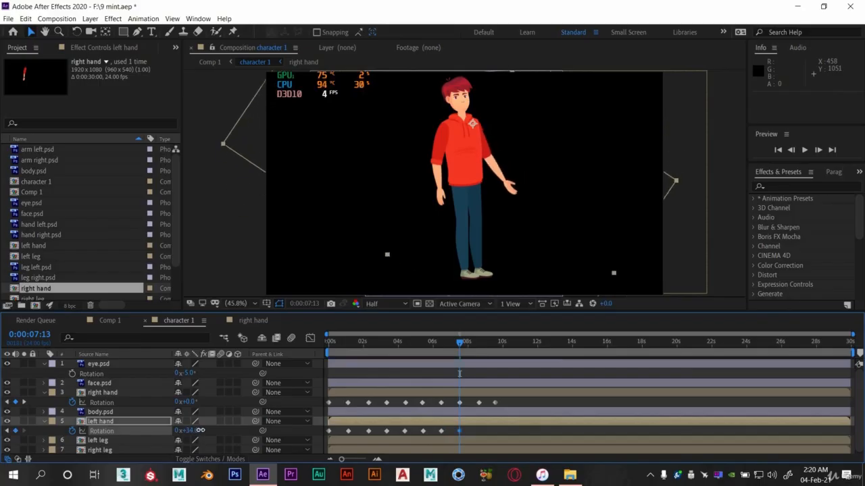
{"action": "left_click", "coordinate": [434, 345]}
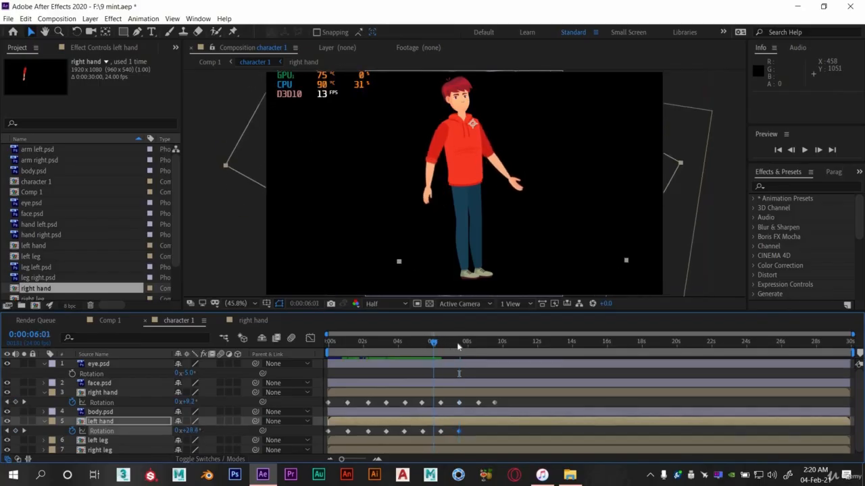
Step: Keyframe left hand's rotation at 22° at 0:00:08:15 and rotate the arm back at right hand's last keyframe time, 0:00:09:14
{"action": "left_click_drag", "start_coordinate": [458, 346], "coordinate": [479, 346]}
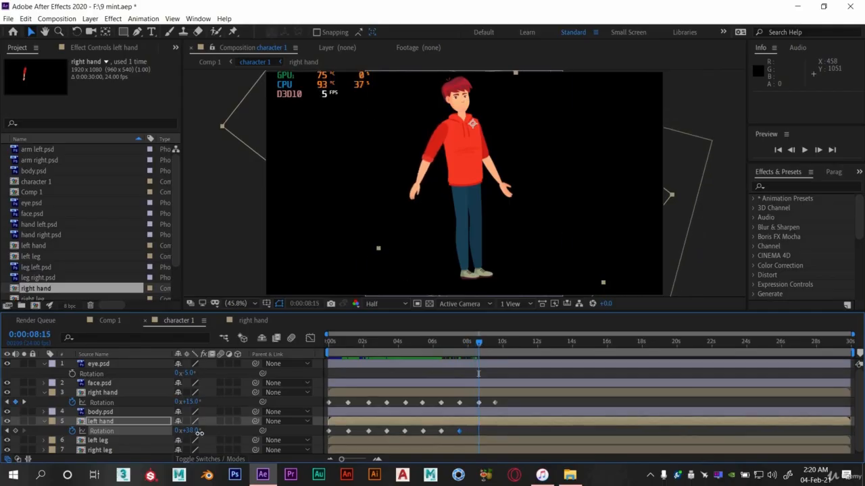
{"action": "left_click_drag", "start_coordinate": [199, 433], "coordinate": [181, 433]}
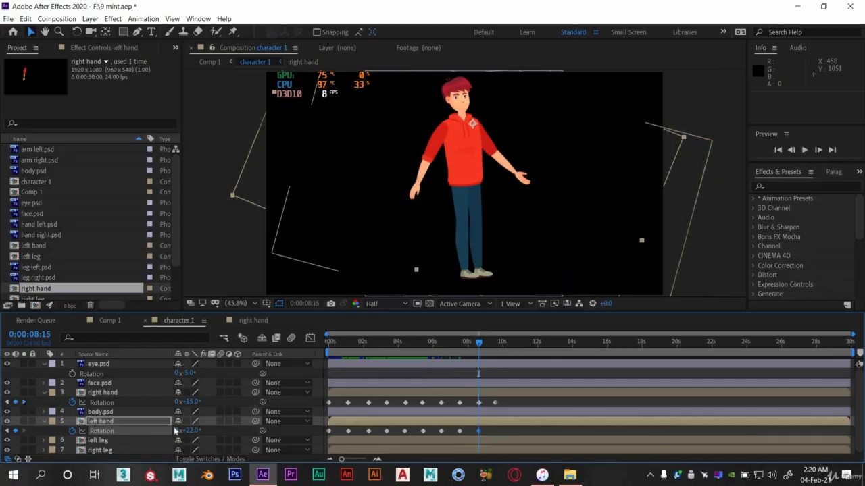
{"action": "key", "text": "k"}
{"action": "left_click_drag", "start_coordinate": [191, 431], "coordinate": [205, 431]}
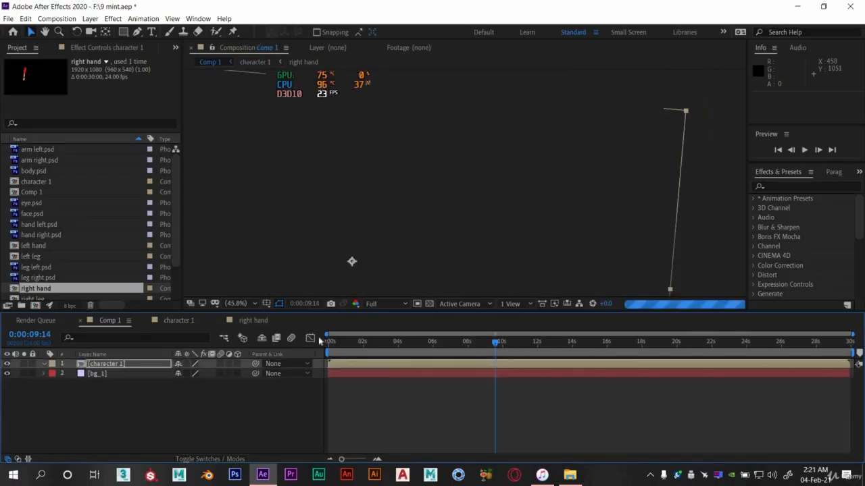
Step: Set Comp 1's preview resolution to Half and play the composition from its first frame
{"action": "left_click_drag", "start_coordinate": [335, 344], "coordinate": [327, 343]}
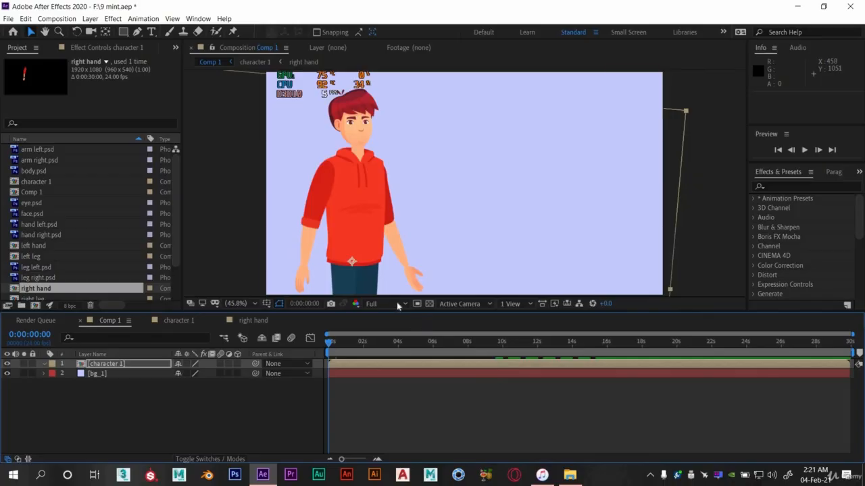
{"action": "left_click", "coordinate": [397, 305]}
{"action": "left_click", "coordinate": [378, 343]}
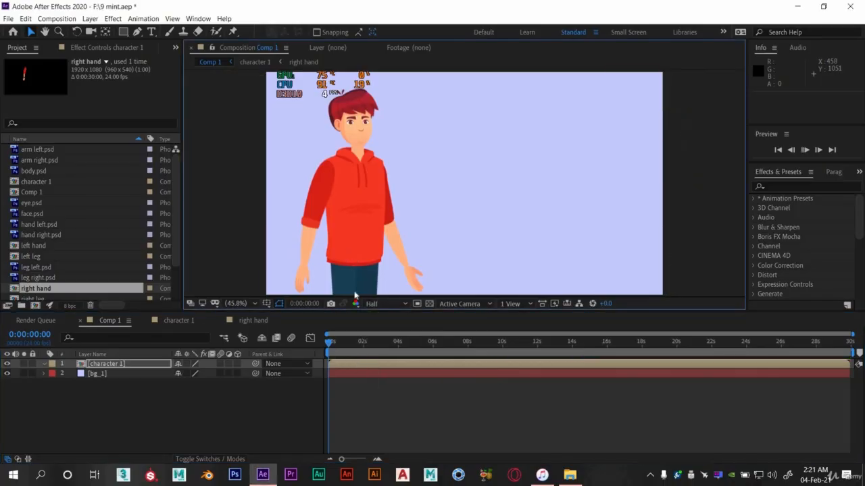
{"action": "key", "text": "space"}
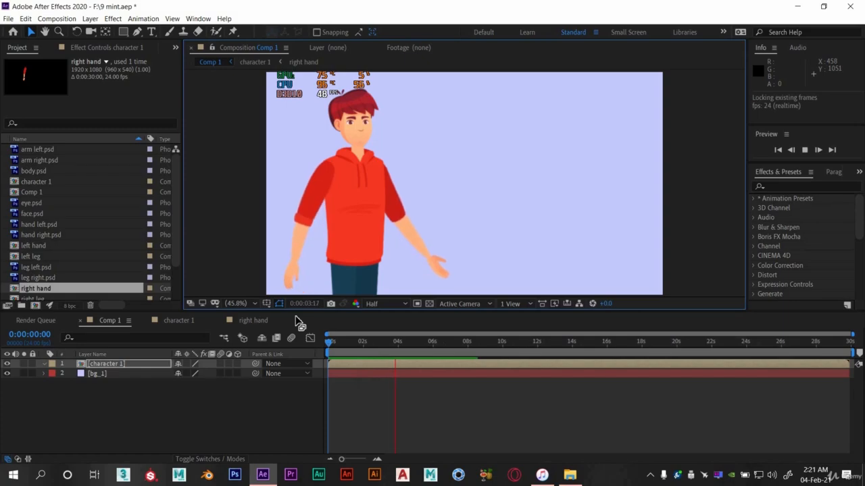
{"action": "key", "text": "space"}
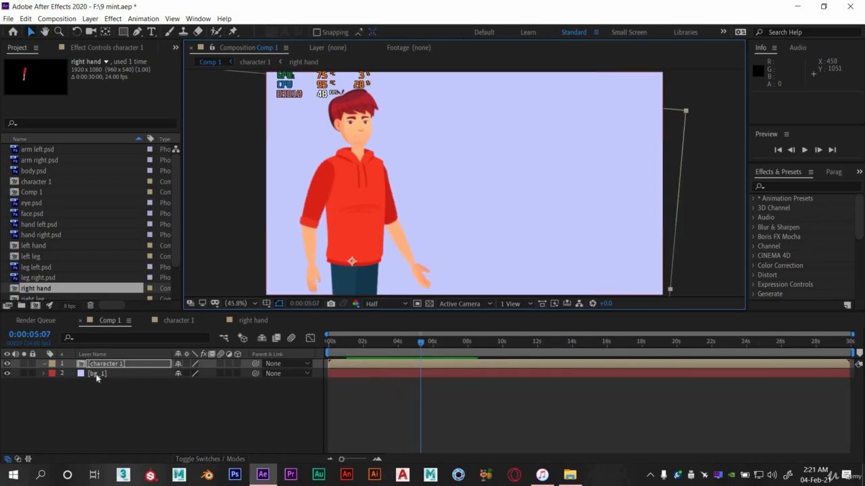
Step: Delete the bg_1 background layer from Comp 1
{"action": "left_click", "coordinate": [96, 375]}
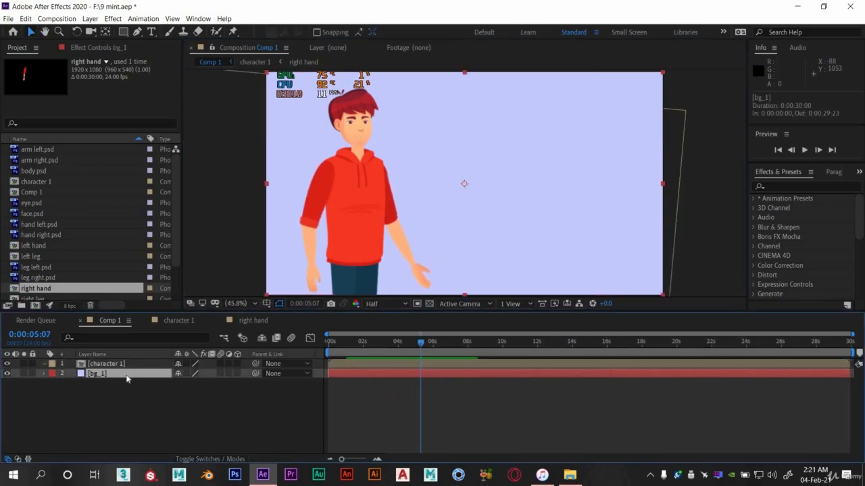
{"action": "right_click", "coordinate": [126, 379]}
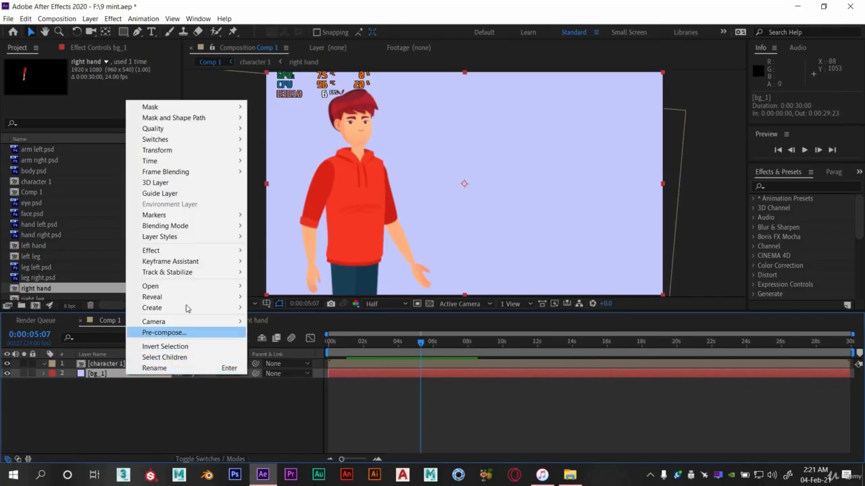
{"action": "left_click", "coordinate": [103, 381]}
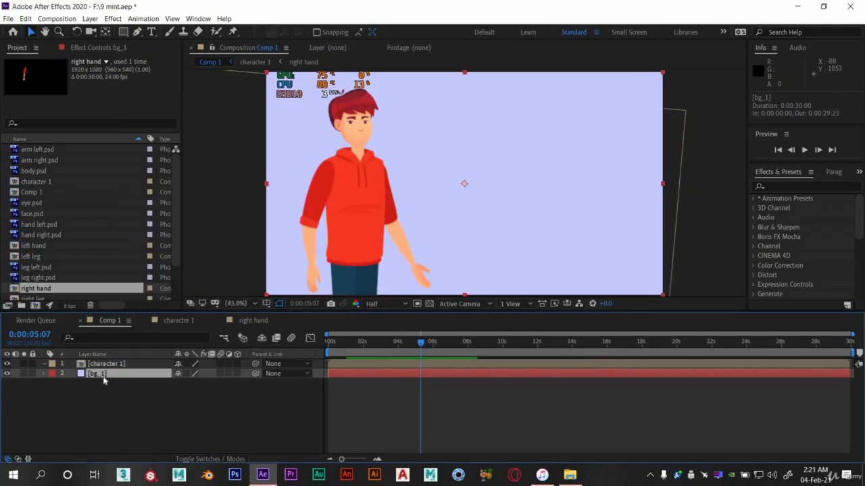
{"action": "key", "text": "Delete"}
Step: Create a 1920 × 1080 px solid in blue 2B38FF and place it beneath the character 1 layer
{"action": "right_click", "coordinate": [104, 381]}
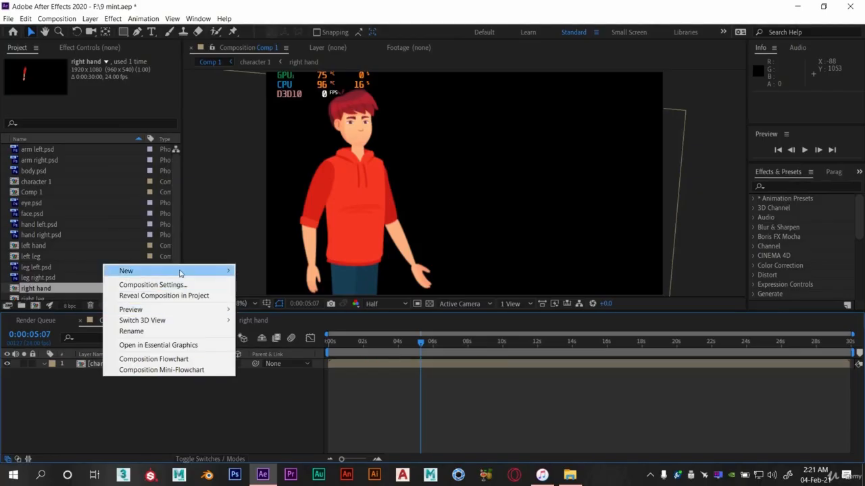
{"action": "mouse_move", "coordinate": [181, 271]}
{"action": "left_click", "coordinate": [258, 295]}
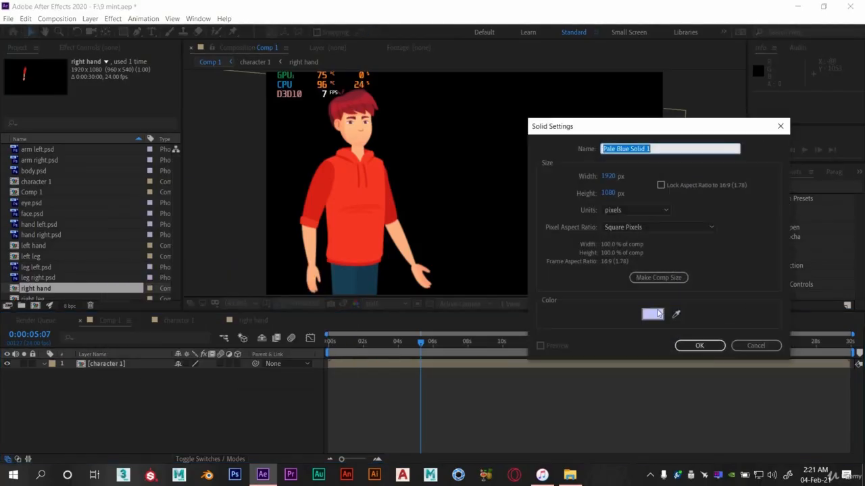
{"action": "left_click", "coordinate": [652, 315]}
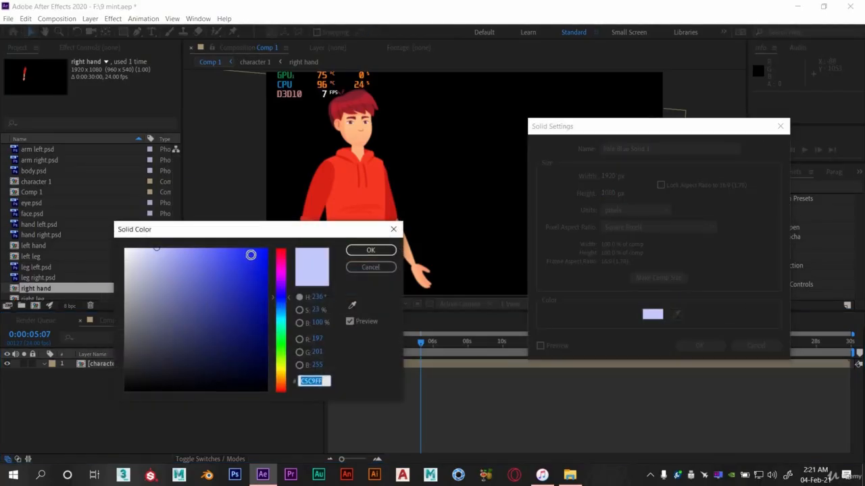
{"action": "left_click", "coordinate": [250, 256]}
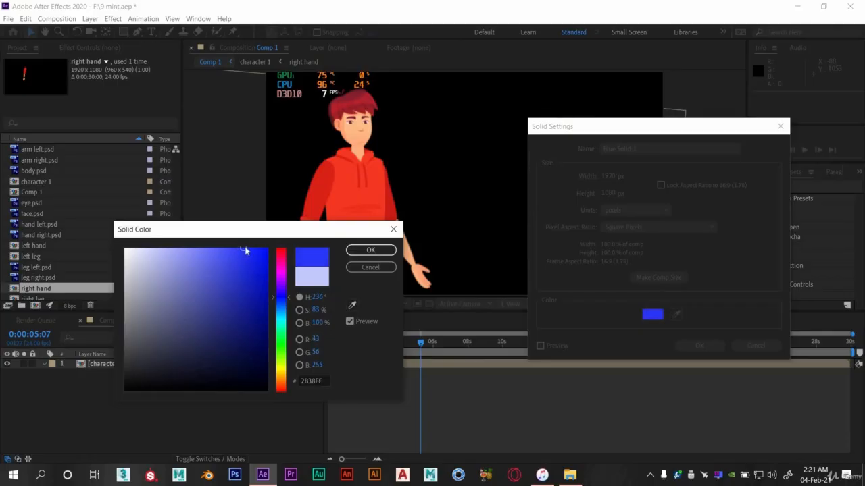
{"action": "left_click", "coordinate": [369, 250]}
{"action": "left_click", "coordinate": [682, 346]}
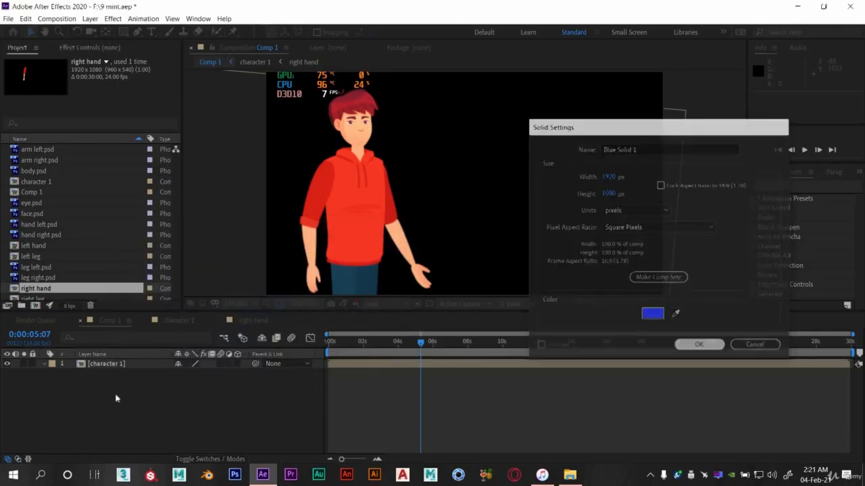
{"action": "left_click_drag", "start_coordinate": [104, 368], "coordinate": [116, 391]}
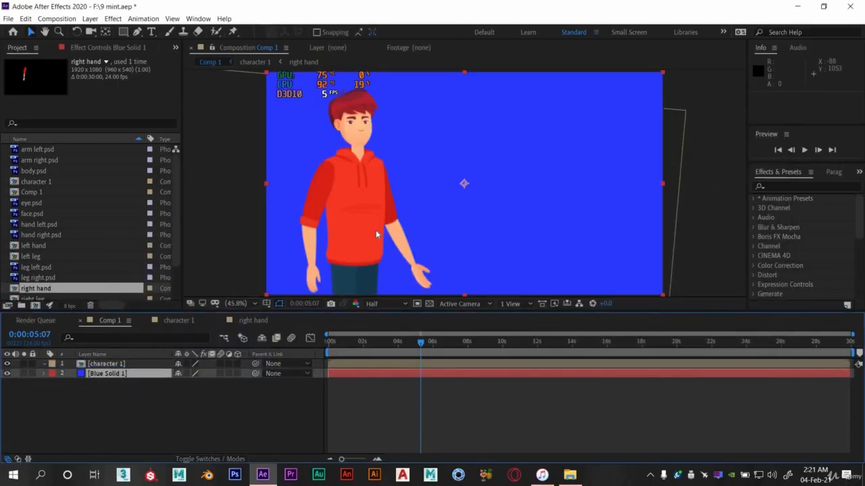